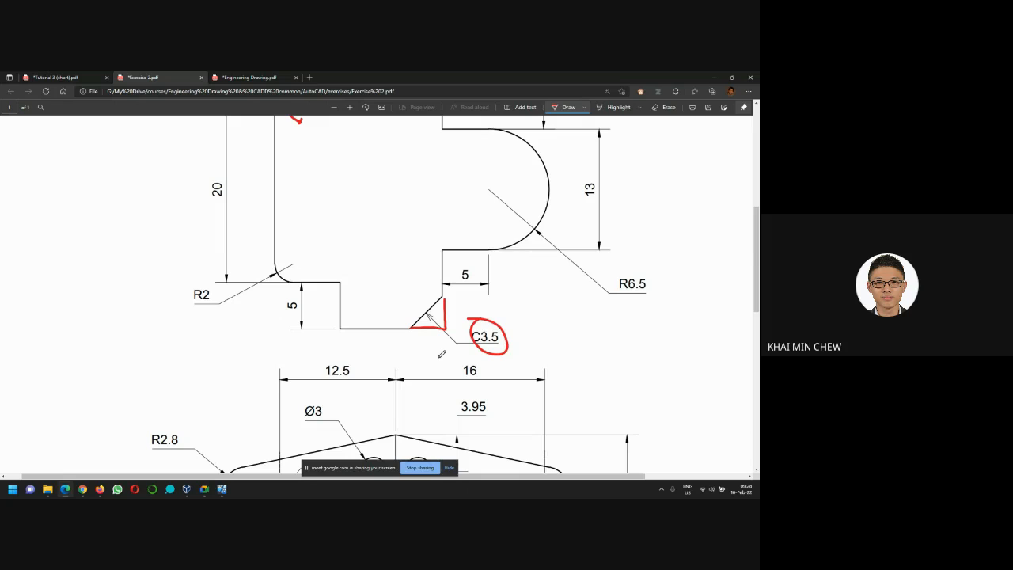
# Step: Mark in red the links from the lower-right Ø3 hole to its neighbouring holes on the plate drawing
pyautogui.scroll(-8, 431, 326)
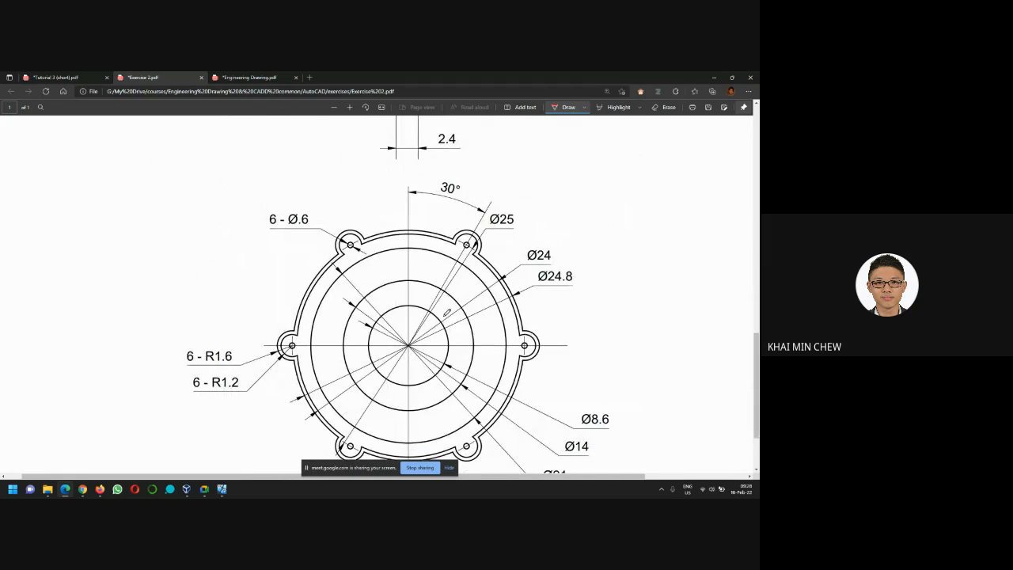
pyautogui.scroll(3, 447, 309)
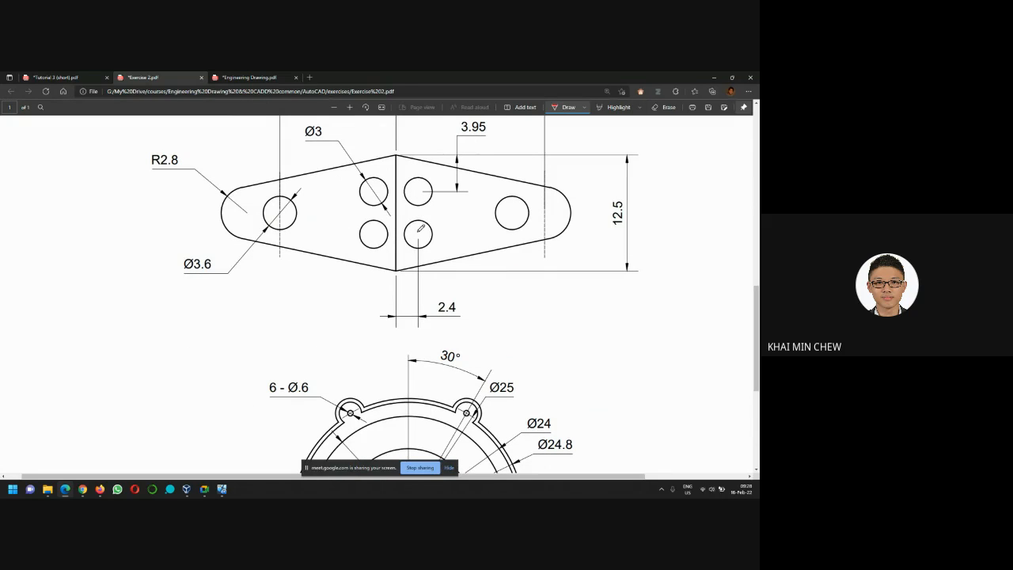
pyautogui.moveTo(419, 233)
pyautogui.mouseDown()
pyautogui.moveTo(386, 232)
pyautogui.moveTo(425, 193)
pyautogui.mouseUp()
# Step: Circle the flange's upper-right lug and adjoining rim segment in red, and draw a clockwise arrow inside the Ø24 circle
pyautogui.scroll(-3, 439, 242)
pyautogui.moveTo(453, 241)
pyautogui.mouseDown()
pyautogui.moveTo(484, 237)
pyautogui.moveTo(458, 265)
pyautogui.moveTo(451, 225)
pyautogui.moveTo(454, 274)
pyautogui.moveTo(501, 325)
pyautogui.moveTo(515, 256)
pyautogui.moveTo(472, 221)
pyautogui.mouseUp()
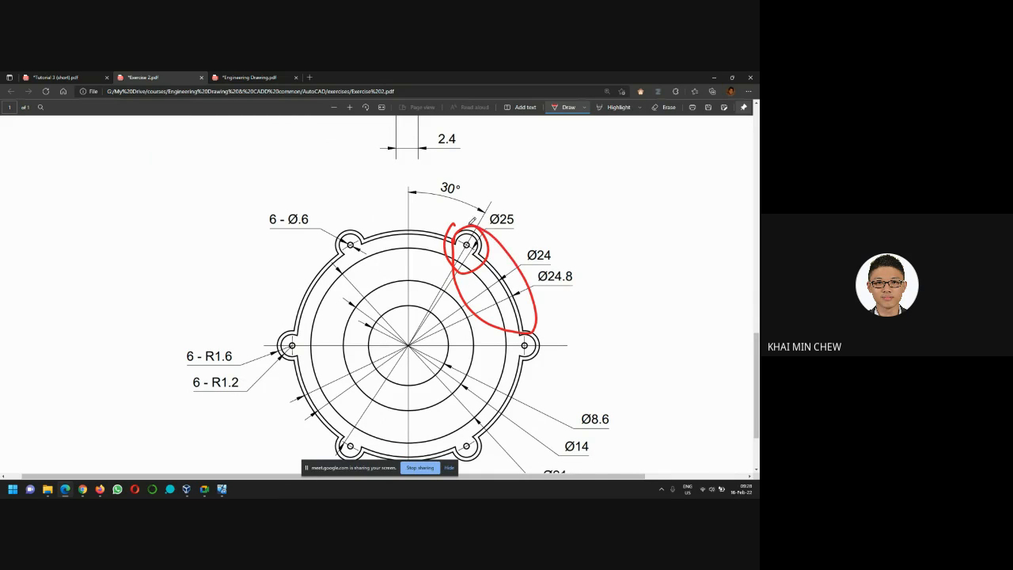
pyautogui.moveTo(488, 300)
pyautogui.mouseDown()
pyautogui.moveTo(479, 381)
pyautogui.moveTo(432, 406)
pyautogui.moveTo(452, 422)
pyautogui.mouseUp()
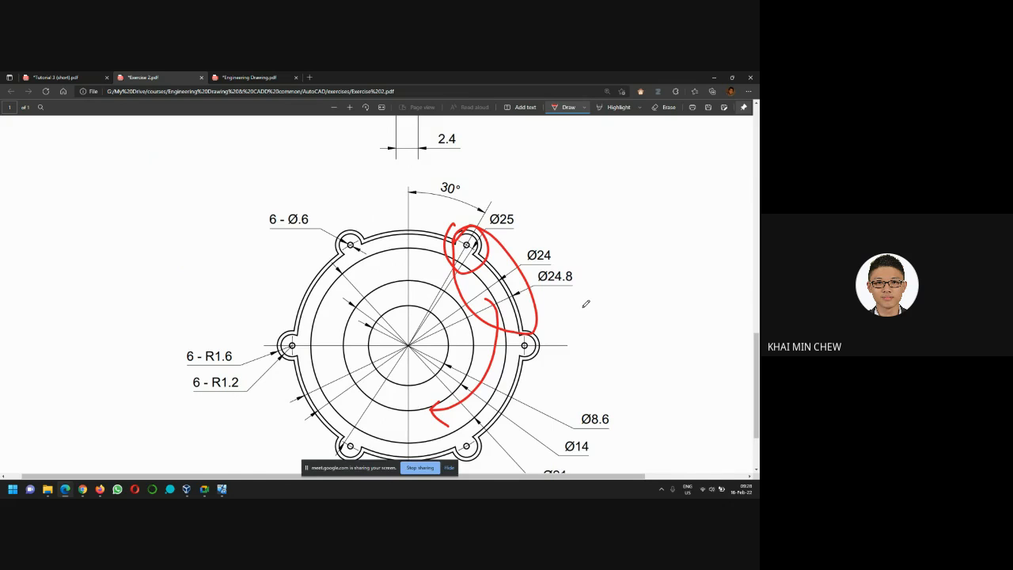
pyautogui.scroll(3, 585, 303)
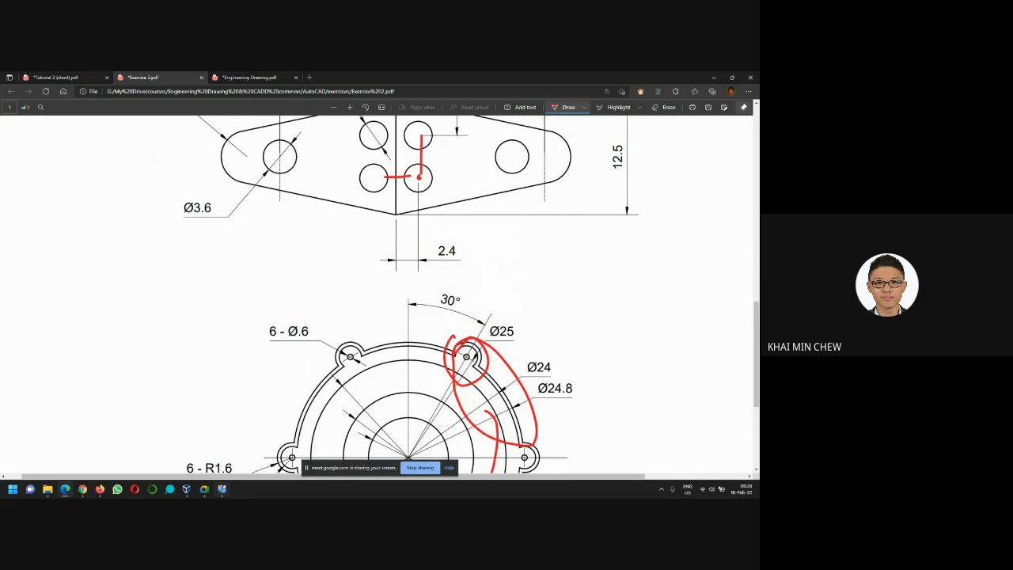
# Step: Switch to AutoCAD in the virtual machine at full screen and create a new drawing from the acadiso.dwt template
pyautogui.click(222, 488)
pyautogui.click(531, 185)
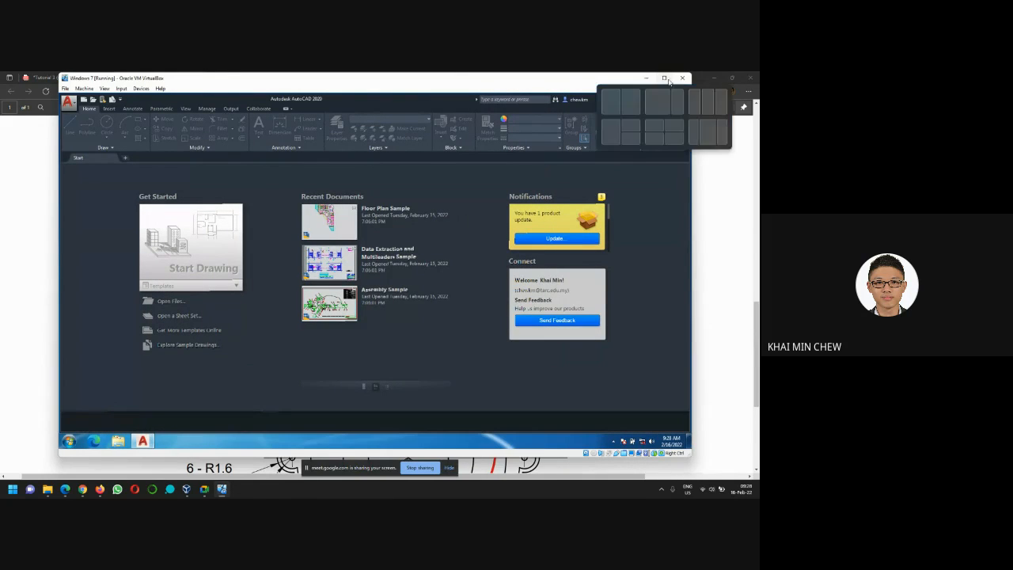
pyautogui.hotkey('ctrl', 'f')
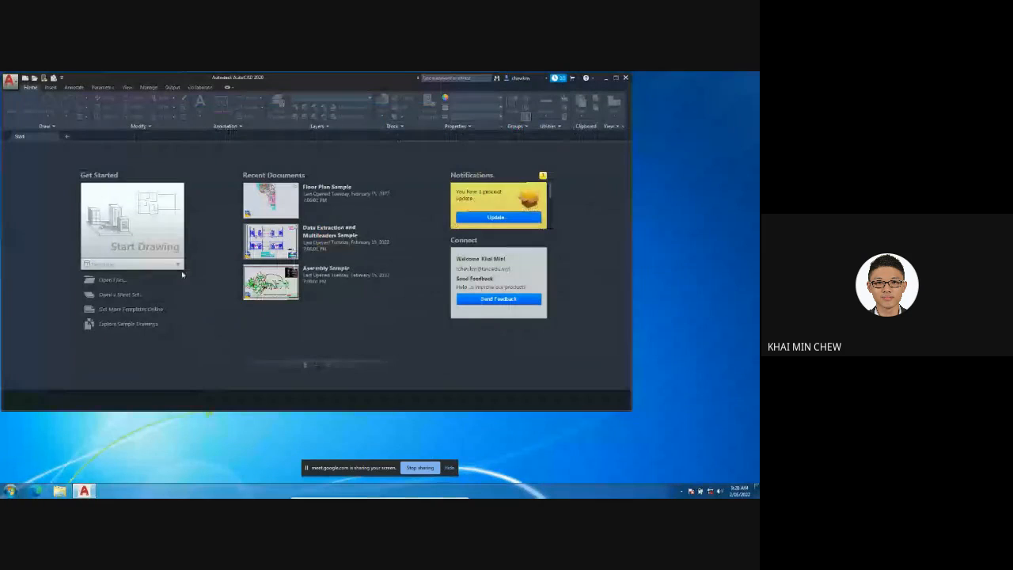
pyautogui.click(168, 268)
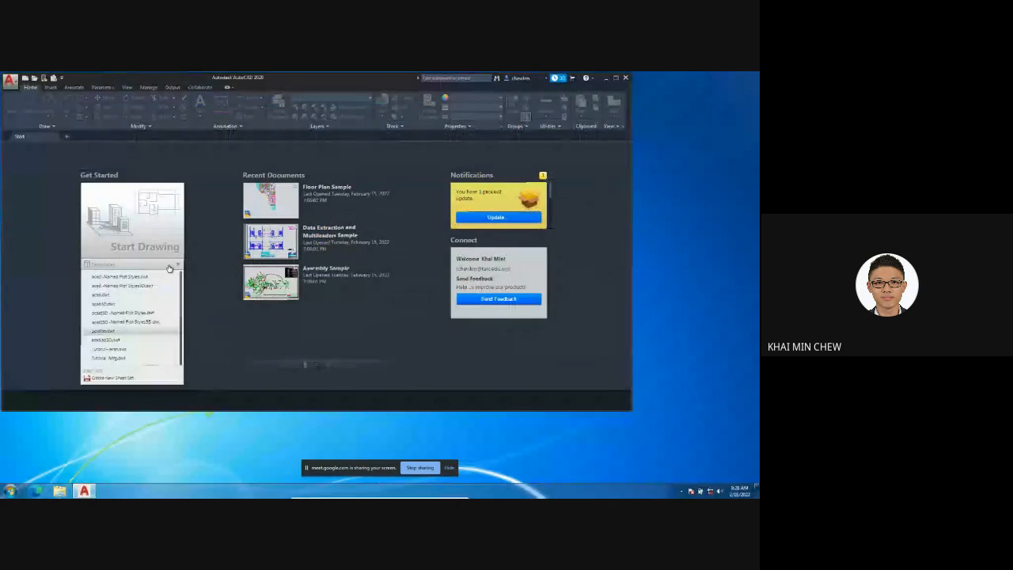
pyautogui.click(116, 334)
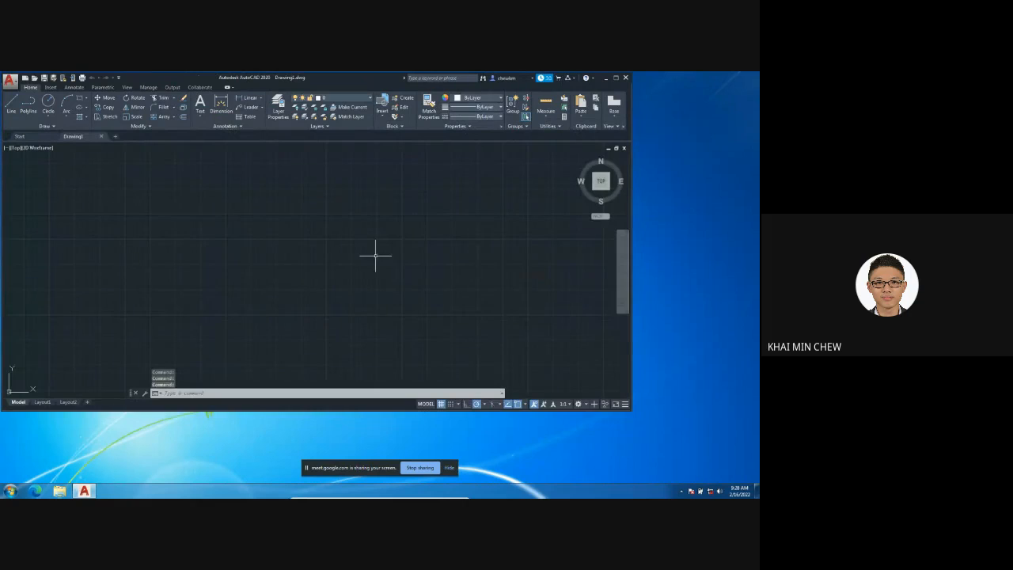
# Step: Set the 2D model space background colour to white and turn off the grid display
pyautogui.rightClick(329, 224)
pyautogui.click(353, 362)
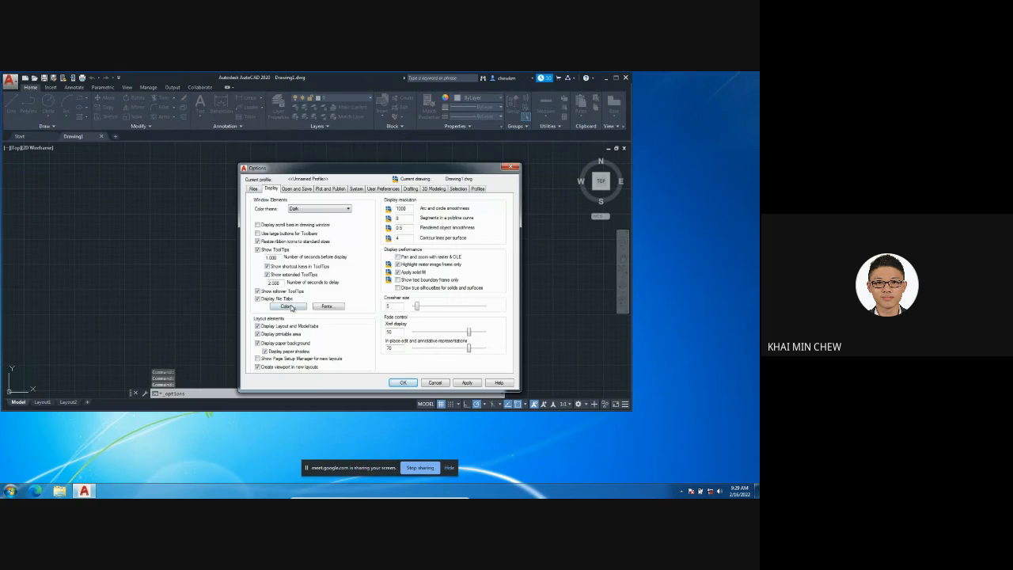
pyautogui.click(290, 306)
pyautogui.click(454, 193)
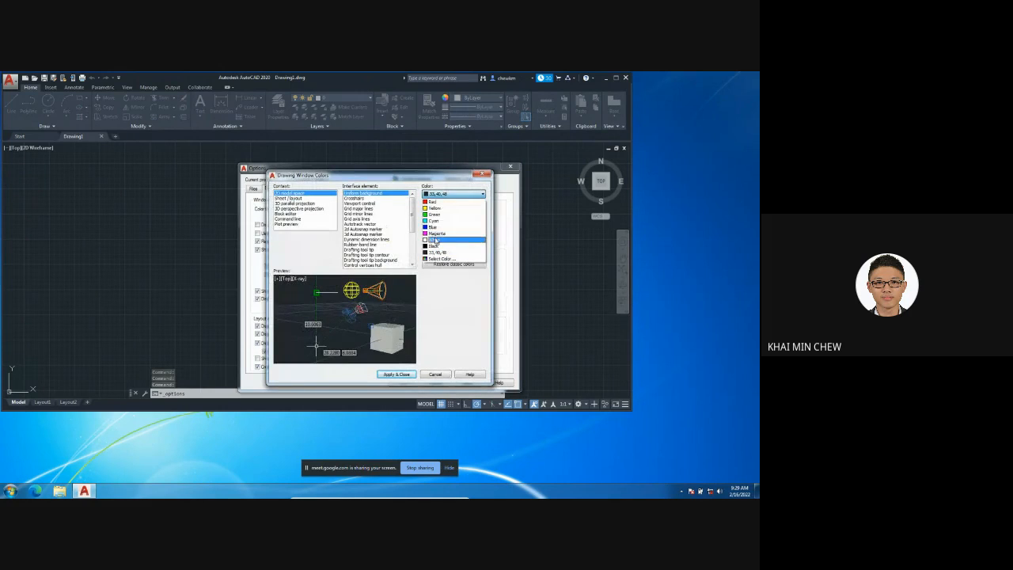
pyautogui.click(435, 240)
pyautogui.click(395, 373)
pyautogui.click(403, 383)
pyautogui.click(440, 404)
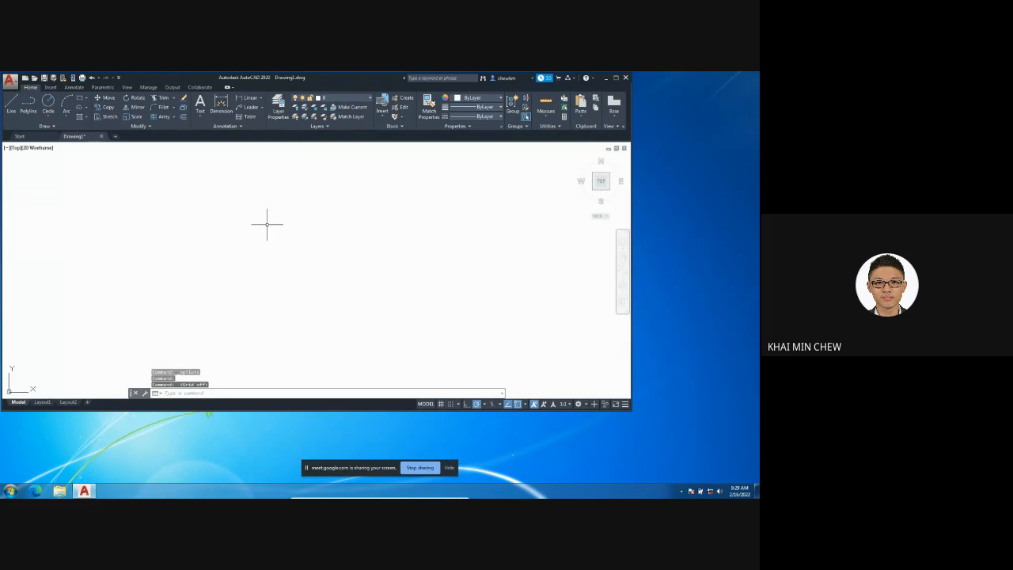
# Step: Draw a trial three-sided shape open to the left from two horizontal lines and a vertical line
pyautogui.click(11, 103)
pyautogui.click(222, 194)
pyautogui.click(330, 193)
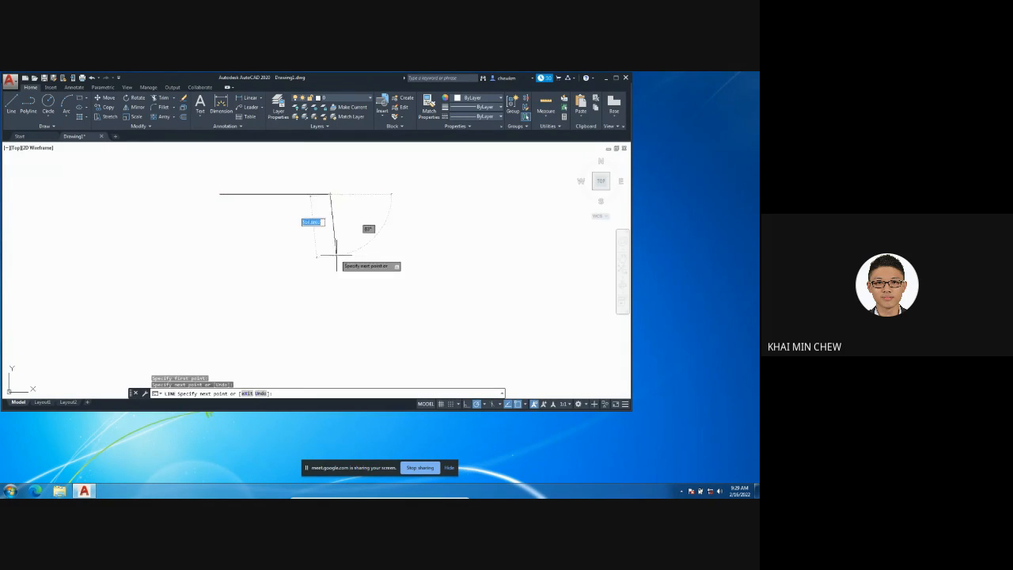
pyautogui.click(330, 322)
pyautogui.click(11, 103)
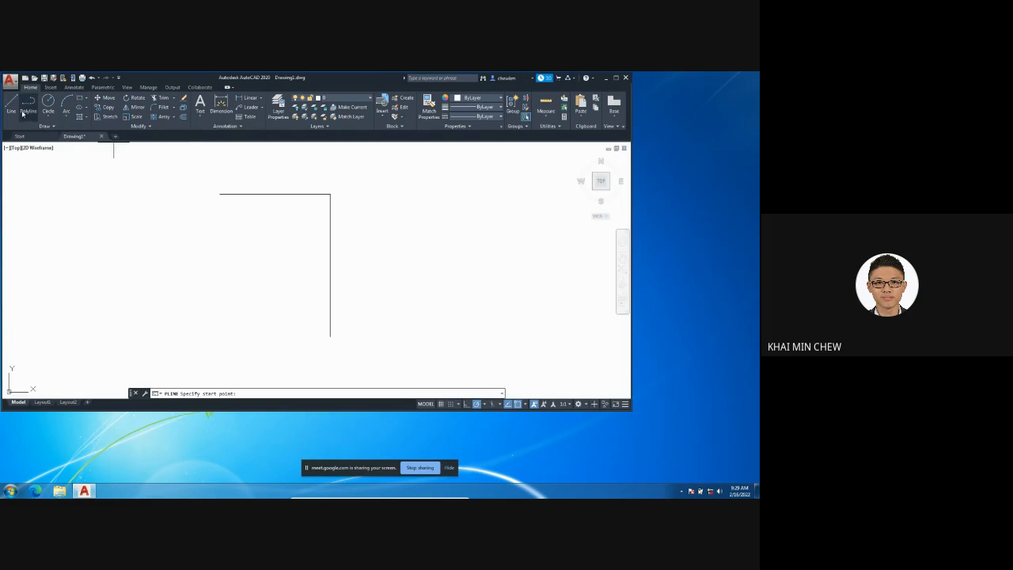
pyautogui.click(330, 336)
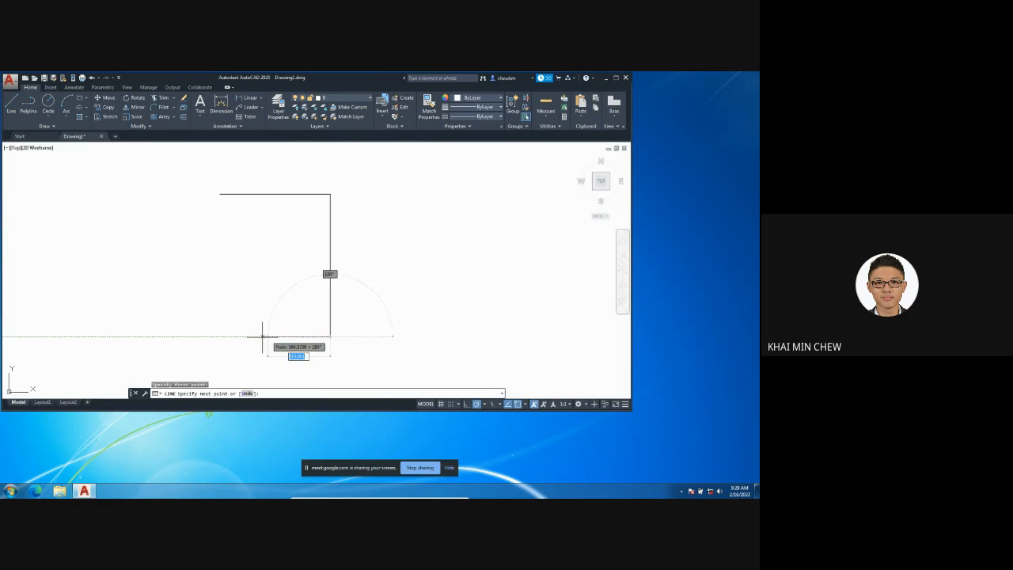
pyautogui.click(227, 337)
pyautogui.press('Escape')
# Step: Delete all the lines of the trial three-sided shape
pyautogui.moveTo(345, 195); pyautogui.dragTo(337, 211, button='middle')
pyautogui.click(340, 352)
pyautogui.click(254, 204)
pyautogui.press('Delete')
# Step: Draw a horizontal line 5 units long to the right
pyautogui.click(11, 105)
pyautogui.click(231, 213)
pyautogui.write('5')
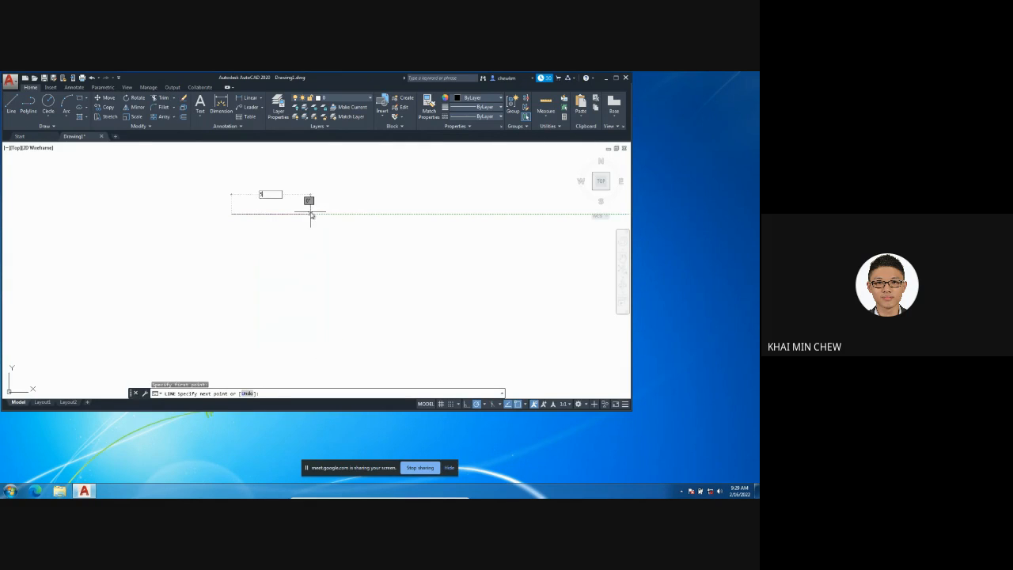
pyautogui.press('Return')
pyautogui.press('Escape')
pyautogui.scroll(6, 216, 255)
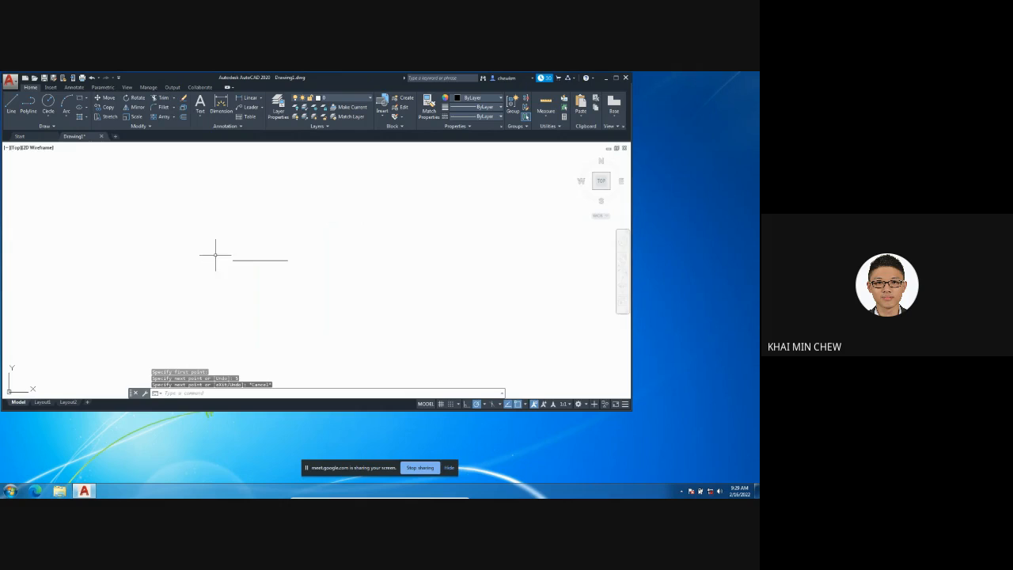
# Step: Draw a vertical line down from the horizontal line's right end, followed by a horizontal line about 5.7 units long to the left
pyautogui.click(11, 104)
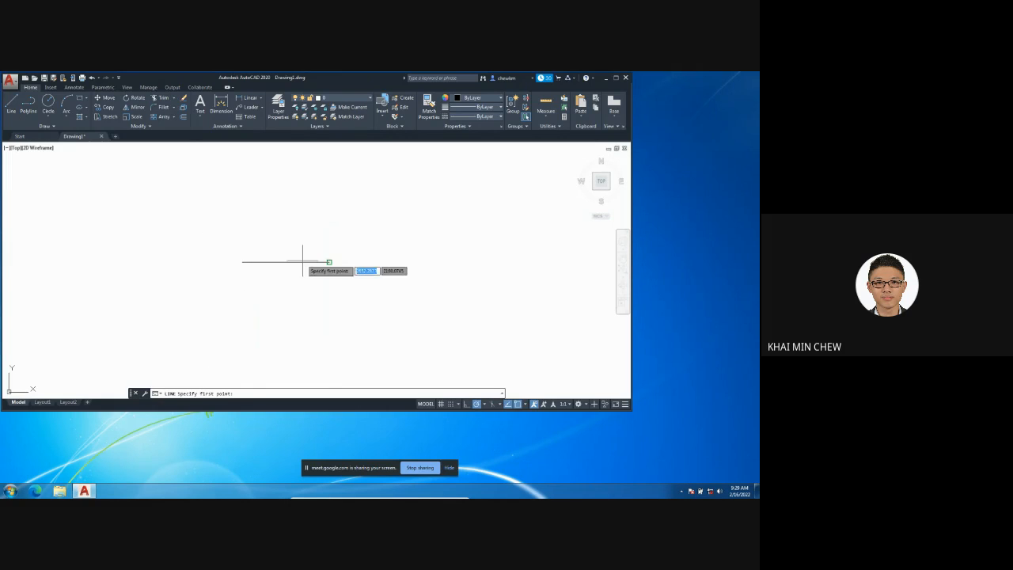
pyautogui.click(329, 261)
pyautogui.click(330, 335)
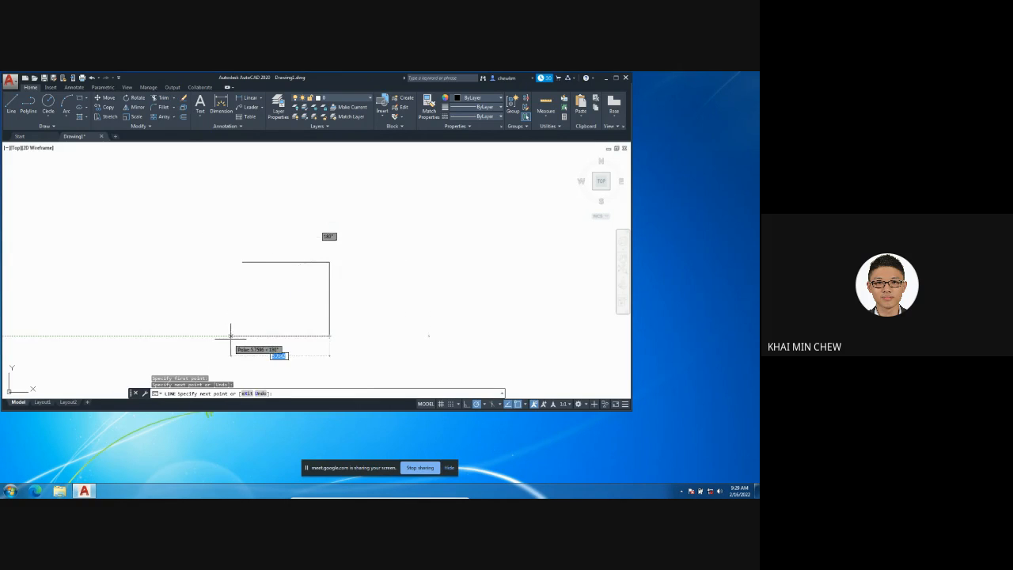
pyautogui.click(231, 335)
pyautogui.press('Escape')
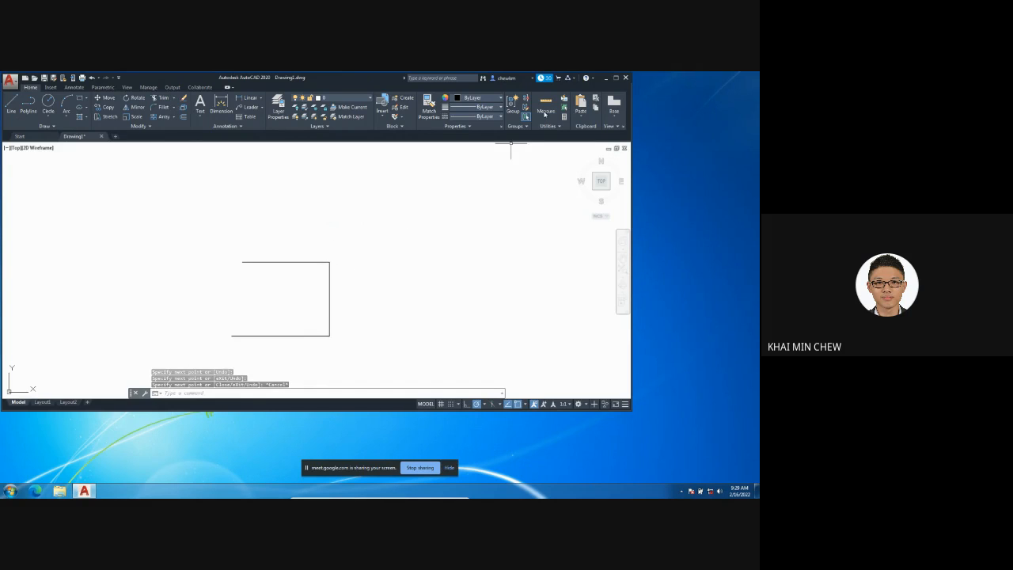
# Step: Maximize the AutoCAD window and dock the command line below the drawing area to show the command history
pyautogui.click(615, 78)
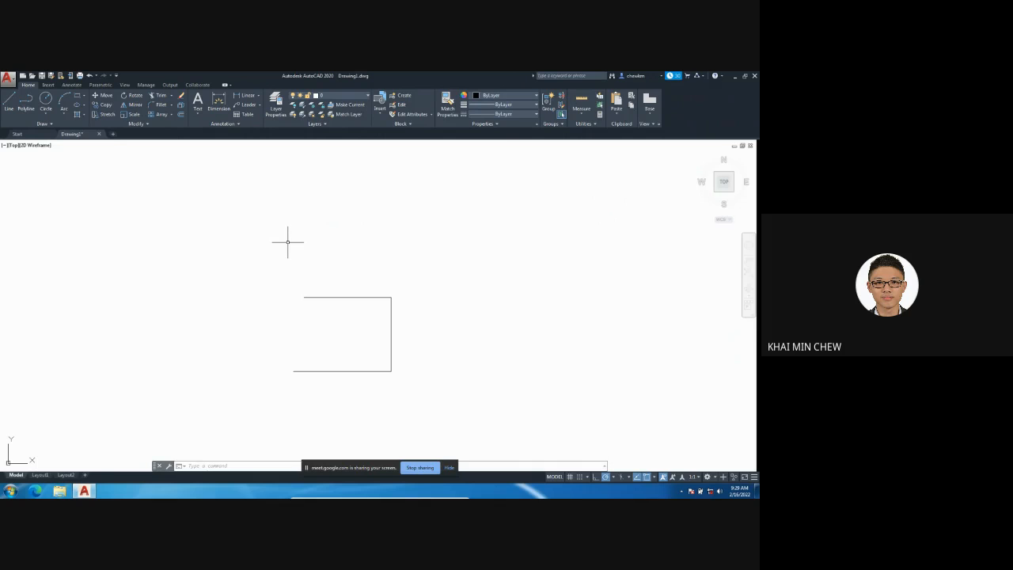
pyautogui.click(171, 106)
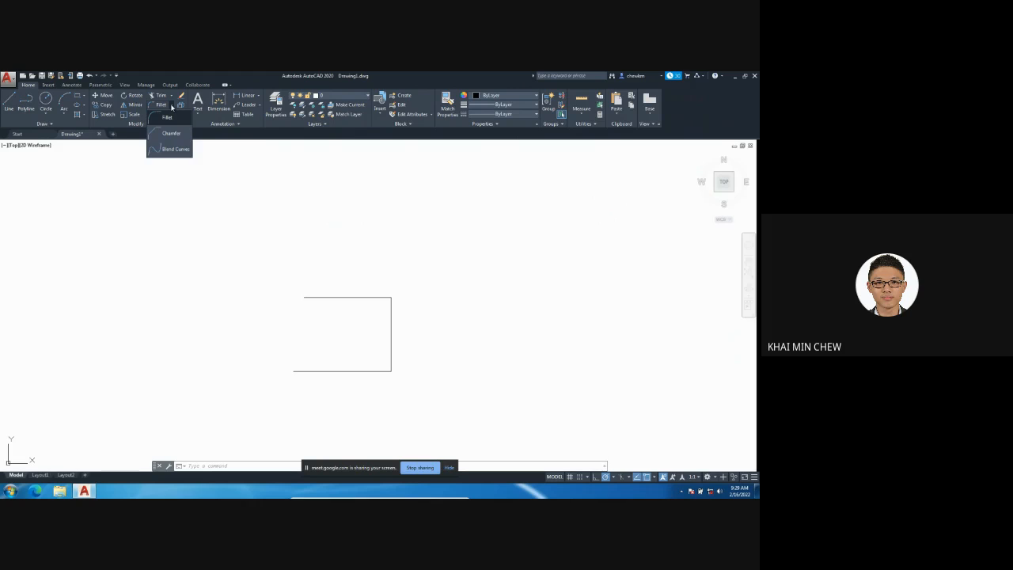
pyautogui.click(172, 107)
pyautogui.click(172, 107)
pyautogui.click(168, 118)
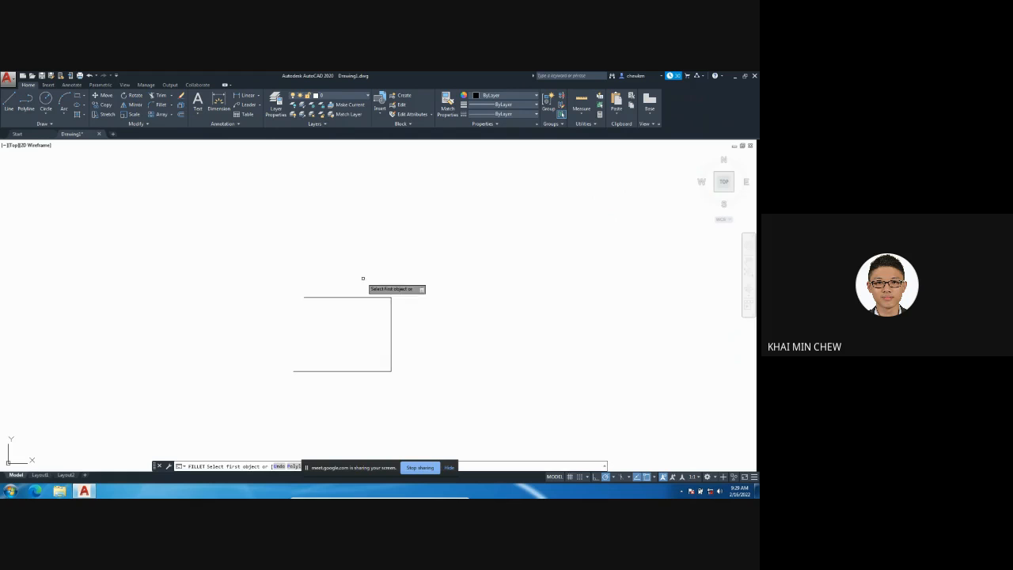
pyautogui.click(448, 469)
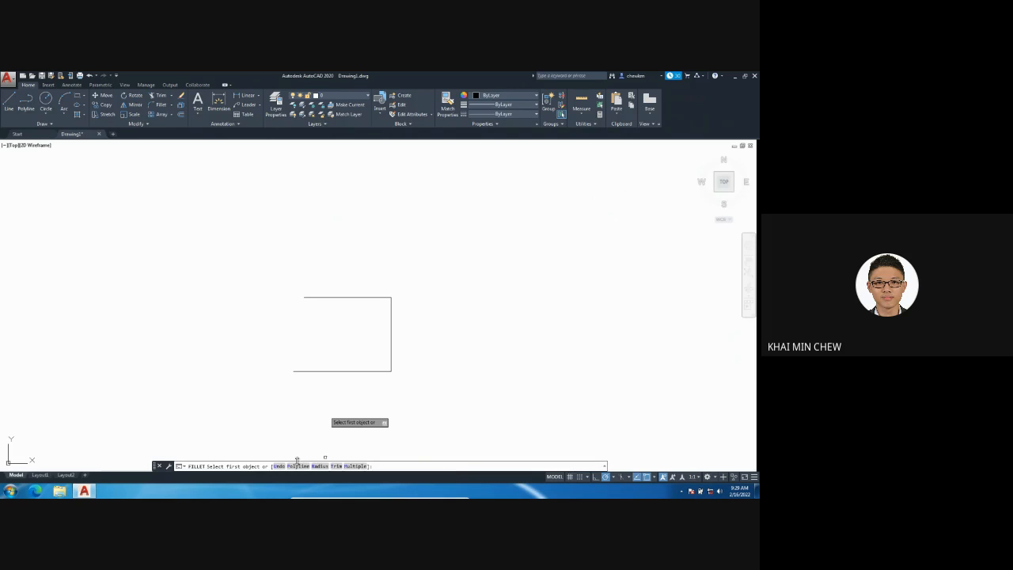
pyautogui.moveTo(154, 469); pyautogui.dragTo(204, 418)
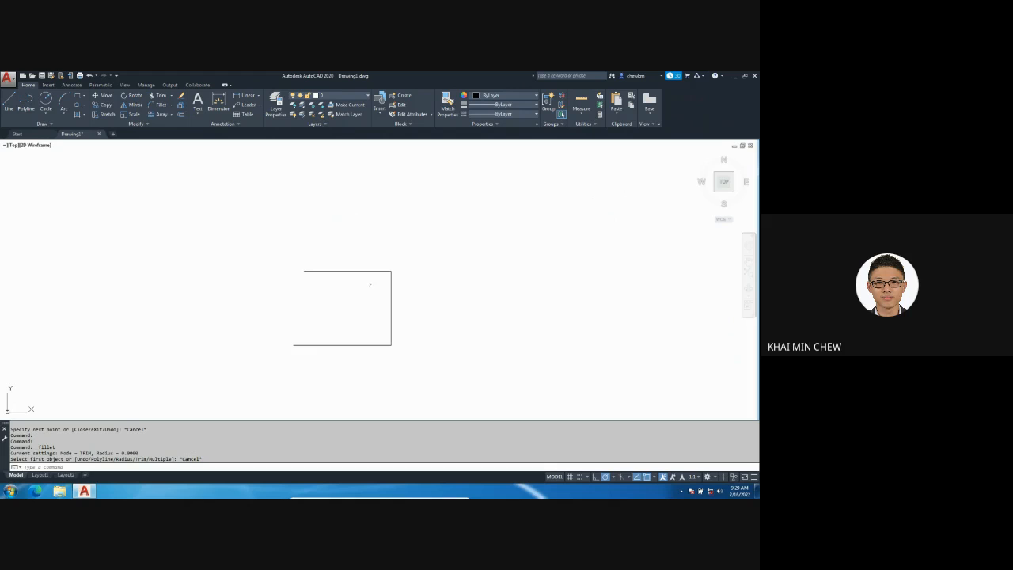
# Step: Try to fillet the shape's upper-right corner with the current zero radius and check the radius setting in the command history
pyautogui.click(157, 105)
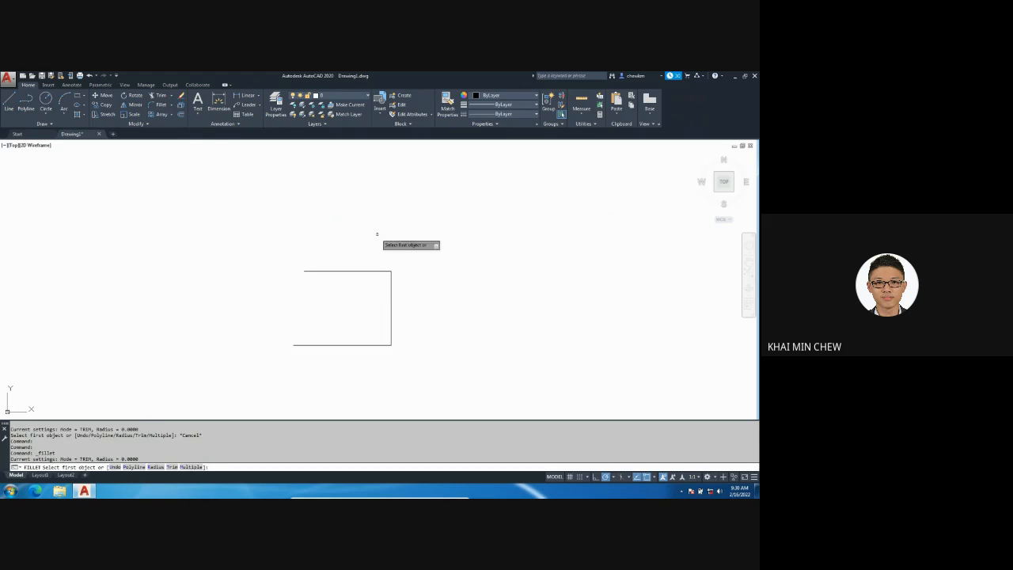
pyautogui.click(385, 272)
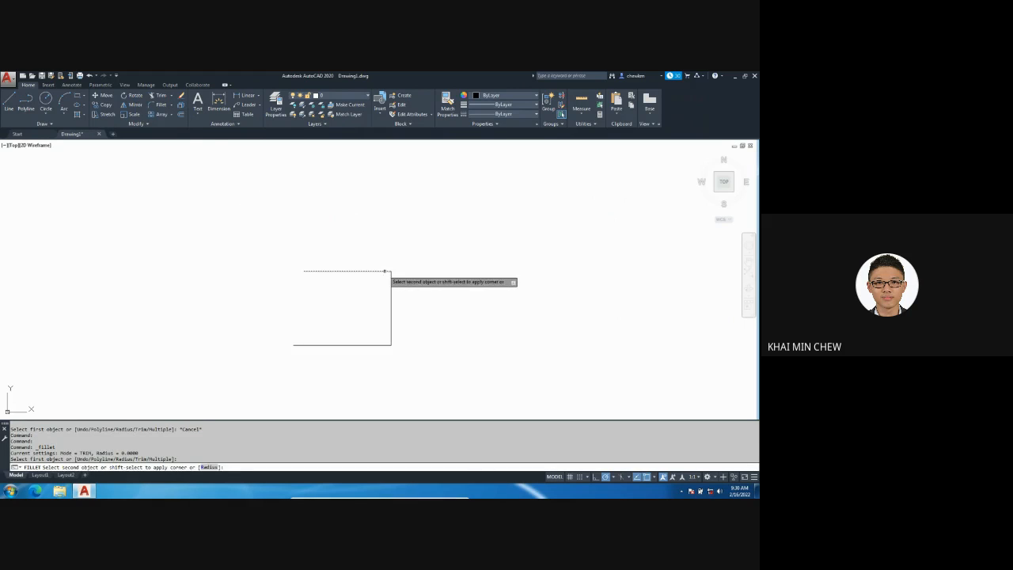
pyautogui.click(390, 278)
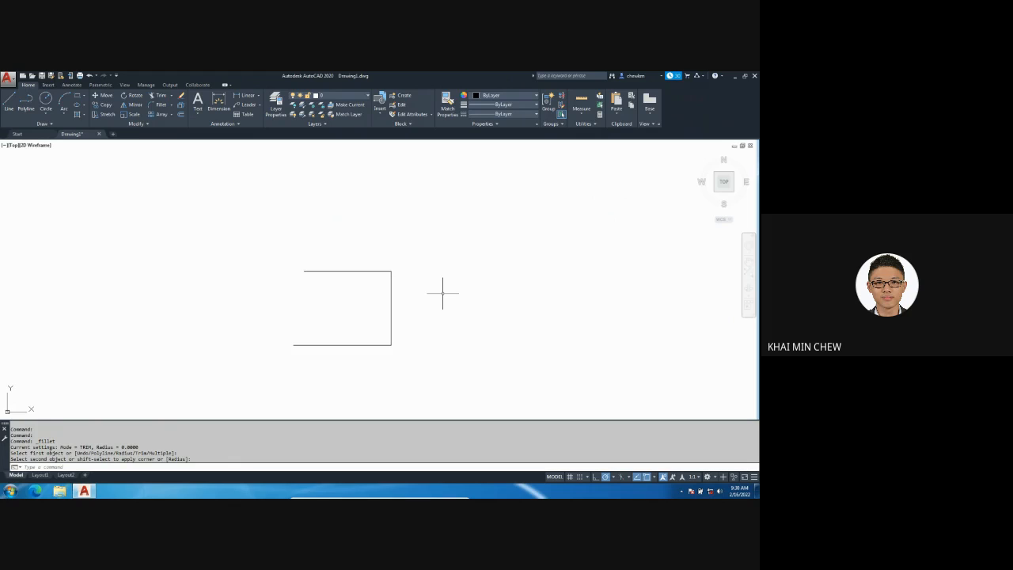
pyautogui.moveTo(97, 447); pyautogui.dragTo(140, 447)
pyautogui.click(389, 277)
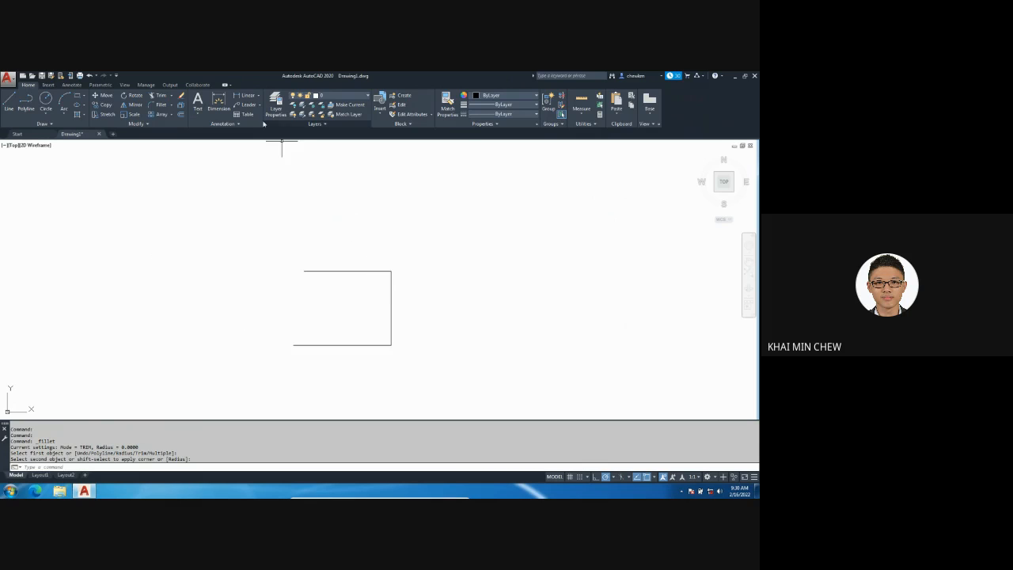
# Step: Fillet the shape's upper-right corner between the top and vertical lines with a radius of 2
pyautogui.click(161, 105)
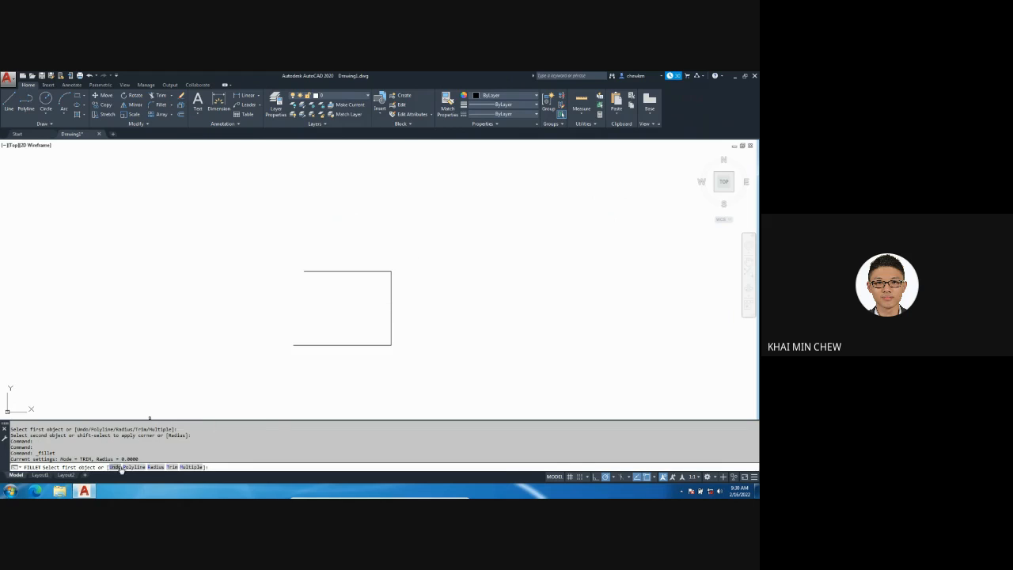
pyautogui.moveTo(129, 465); pyautogui.dragTo(143, 461)
pyautogui.click(151, 459)
pyautogui.click(157, 467)
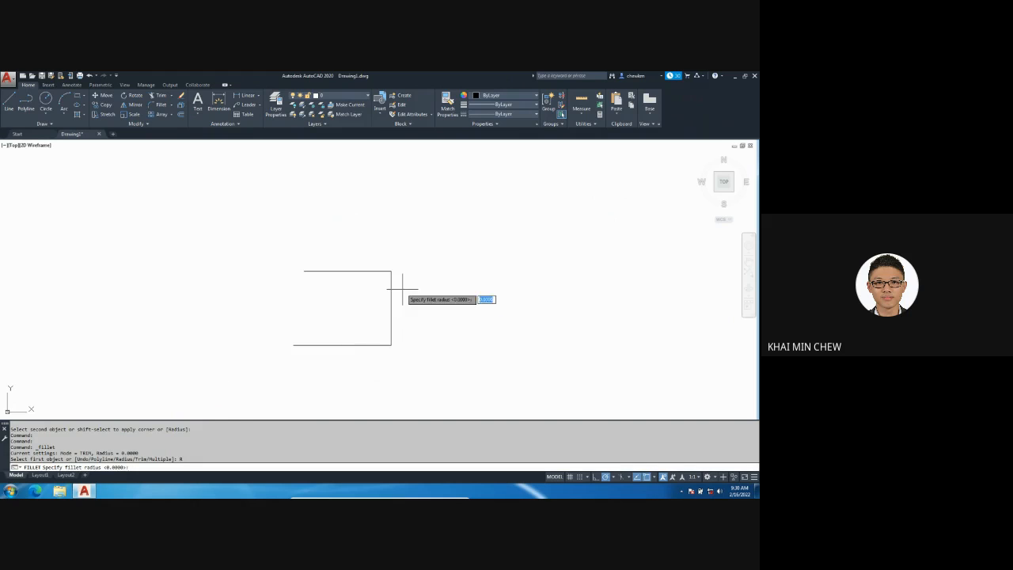
pyautogui.write('2')
pyautogui.press('Return')
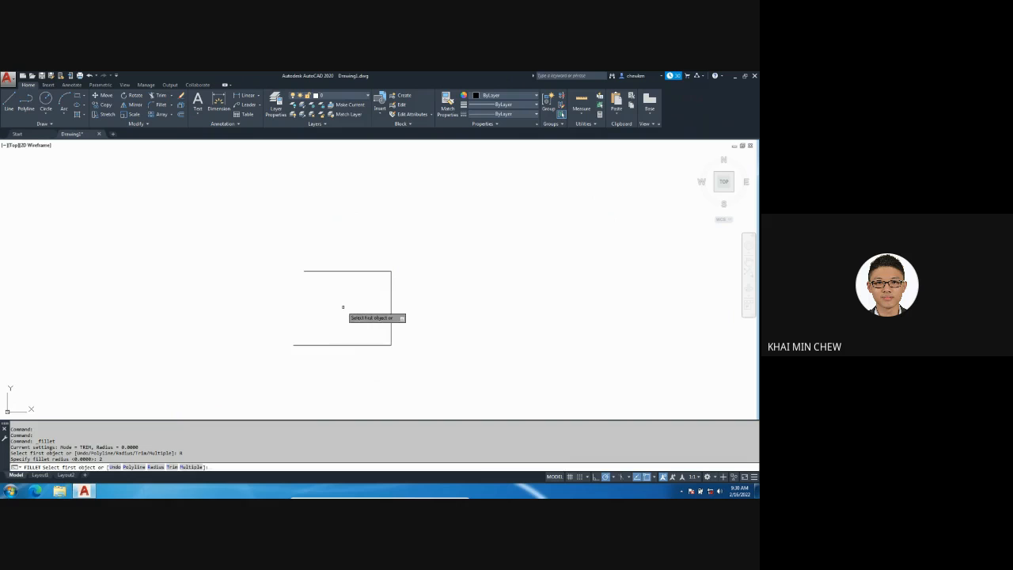
pyautogui.click(383, 272)
pyautogui.click(390, 289)
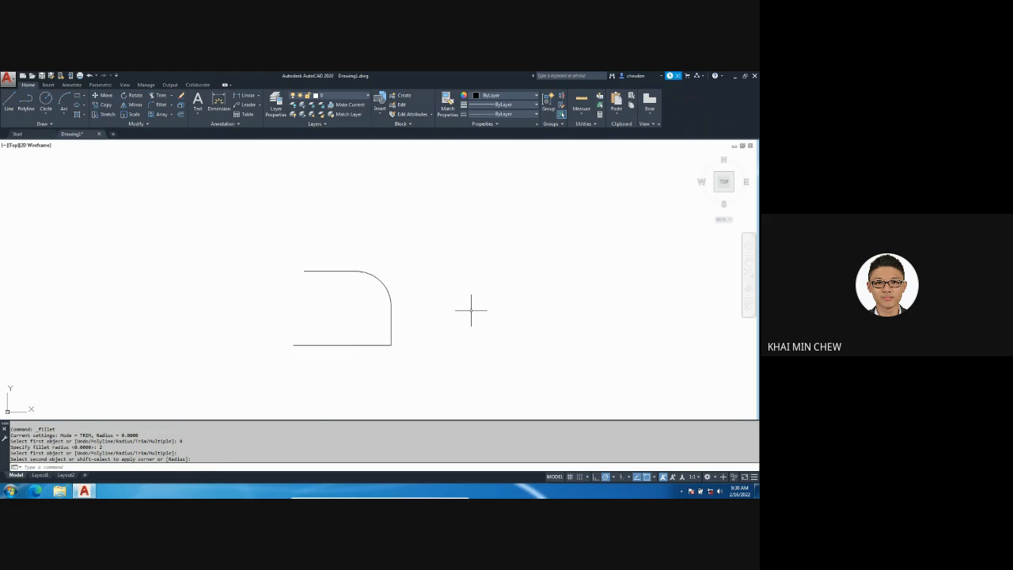
# Step: Chamfer the shape's lower-right corner between the vertical and bottom lines with both chamfer distances set to 1
pyautogui.click(170, 106)
pyautogui.click(171, 133)
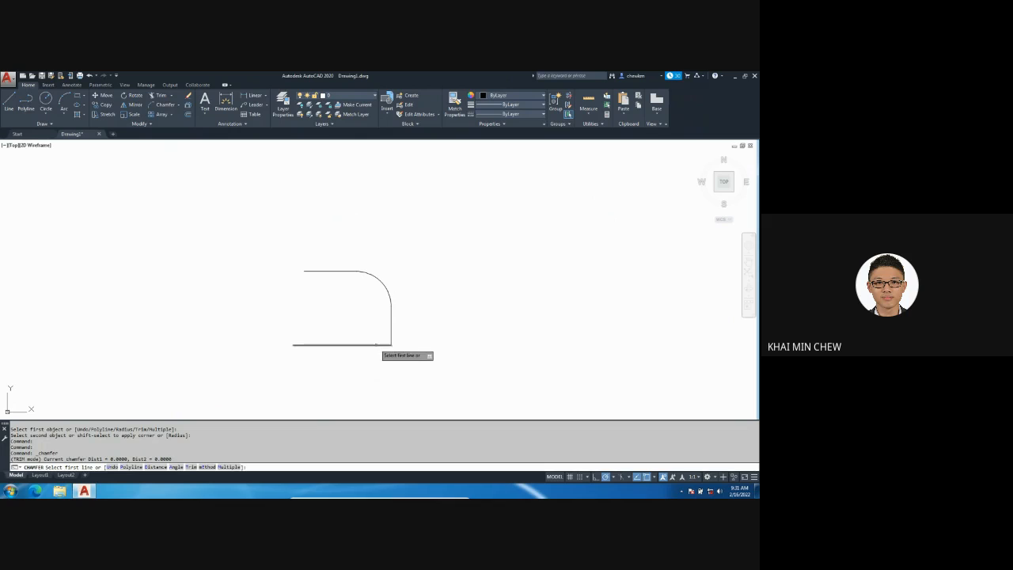
pyautogui.moveTo(173, 458); pyautogui.dragTo(100, 459)
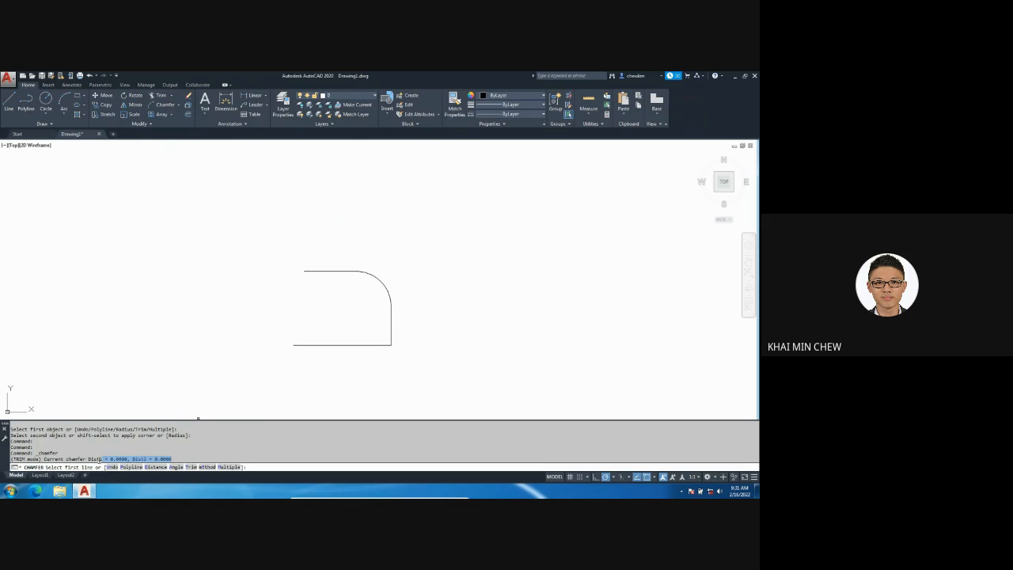
pyautogui.click(242, 449)
pyautogui.click(155, 467)
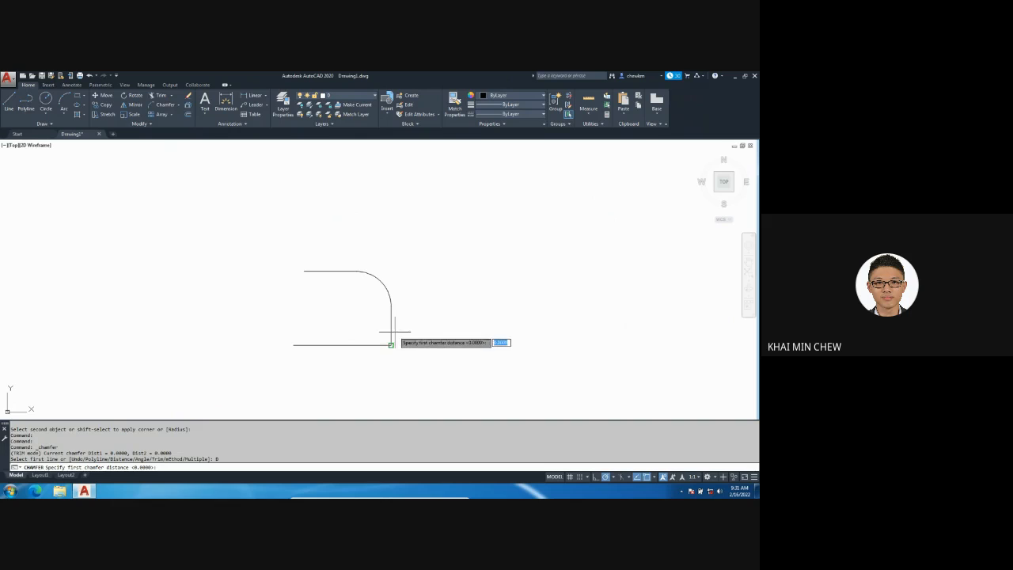
pyautogui.write('1')
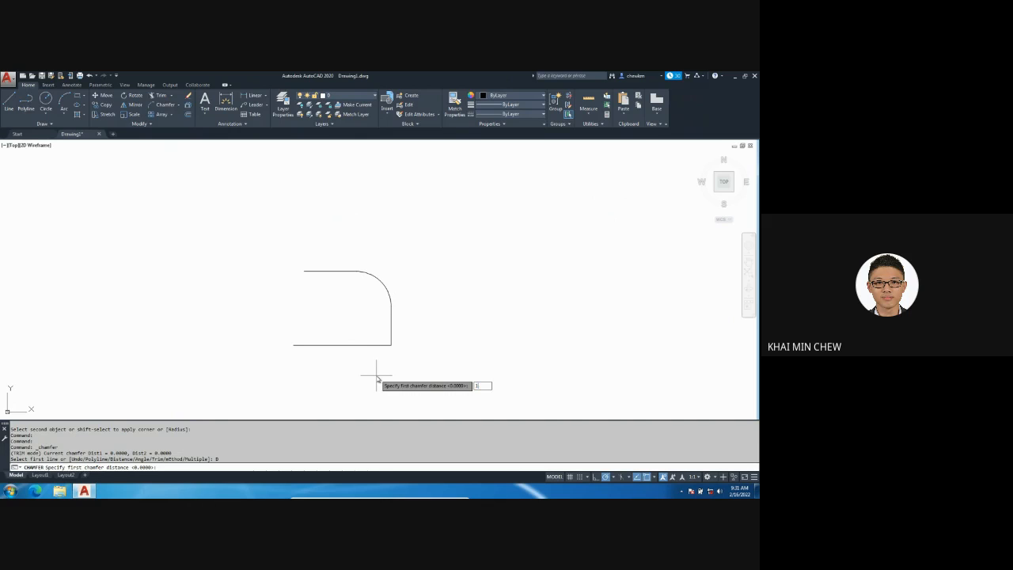
pyautogui.press('Return')
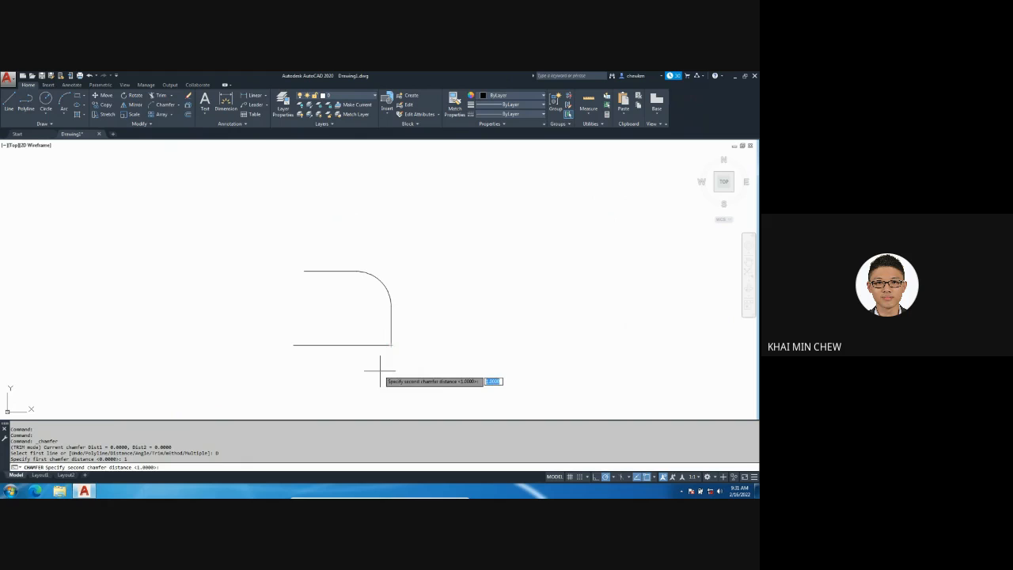
pyautogui.press('Return')
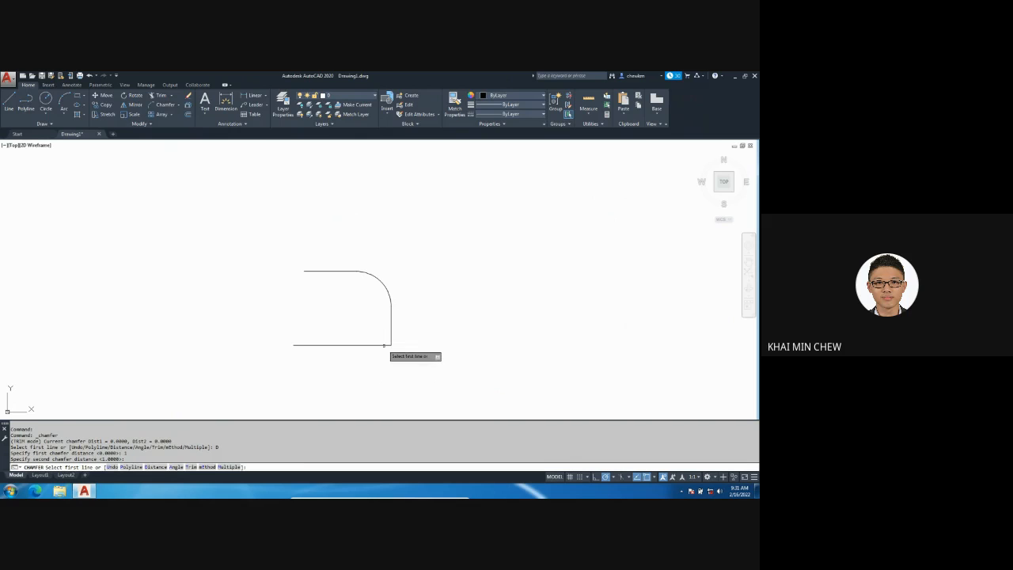
pyautogui.click(388, 342)
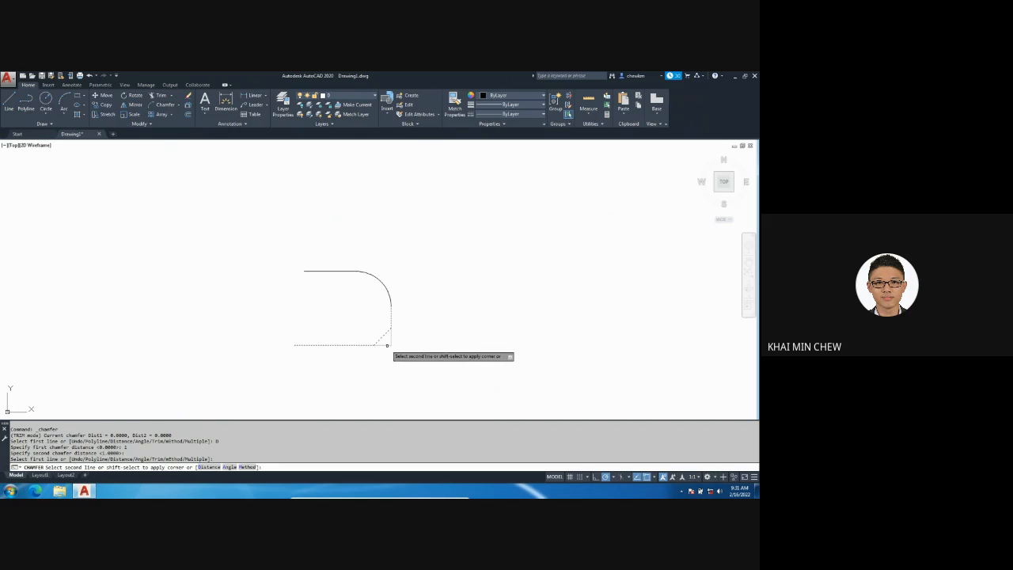
pyautogui.click(385, 346)
pyautogui.scroll(4, 366, 344)
pyautogui.moveTo(377, 337); pyautogui.dragTo(379, 341, button='middle')
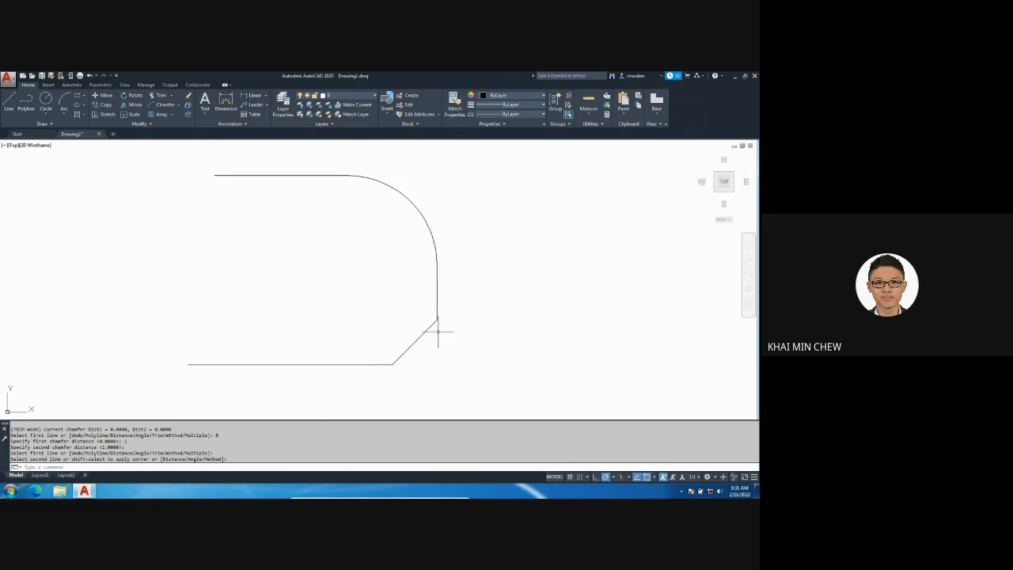
# Step: Draw a small circle with a radius of about 0.31 in the empty area to the right of the filleted and chamfered shape
pyautogui.scroll(-2, 444, 331)
pyautogui.moveTo(445, 332); pyautogui.dragTo(276, 312, button='middle')
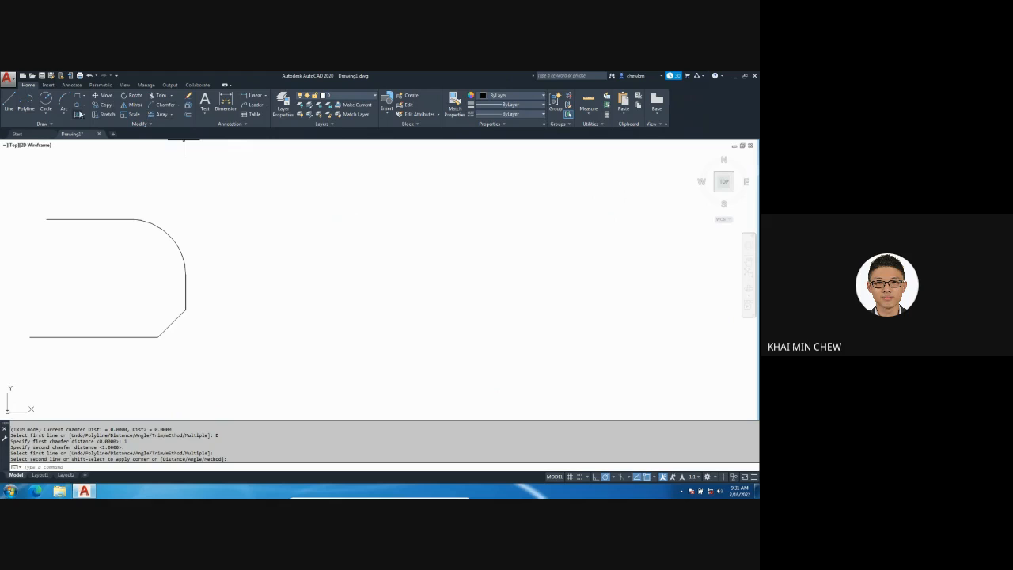
pyautogui.click(46, 101)
pyautogui.click(319, 219)
pyautogui.click(329, 219)
pyautogui.moveTo(430, 245); pyautogui.dragTo(351, 255, button='middle')
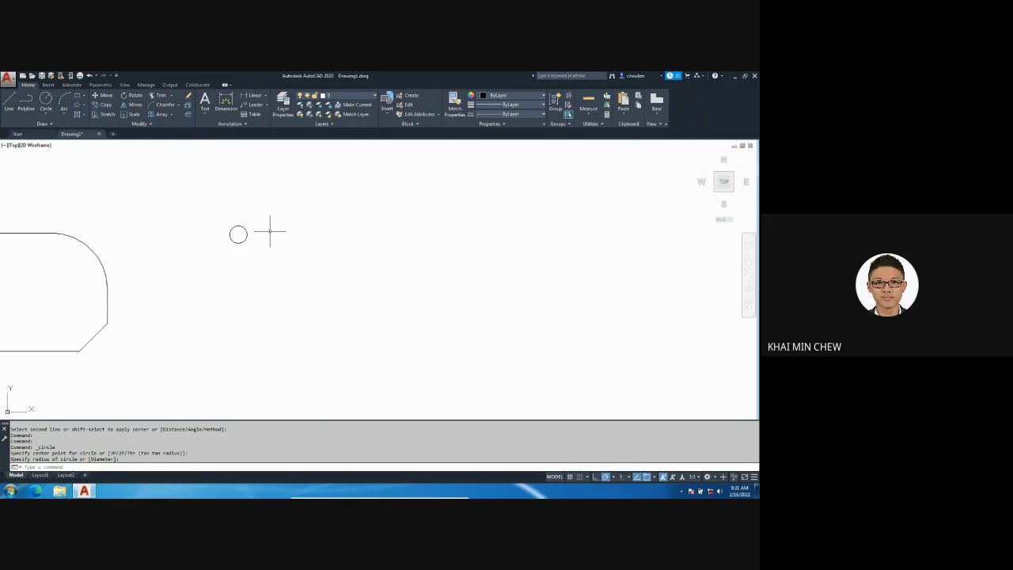
# Step: Create a rectangular array from the small circle
pyautogui.click(157, 117)
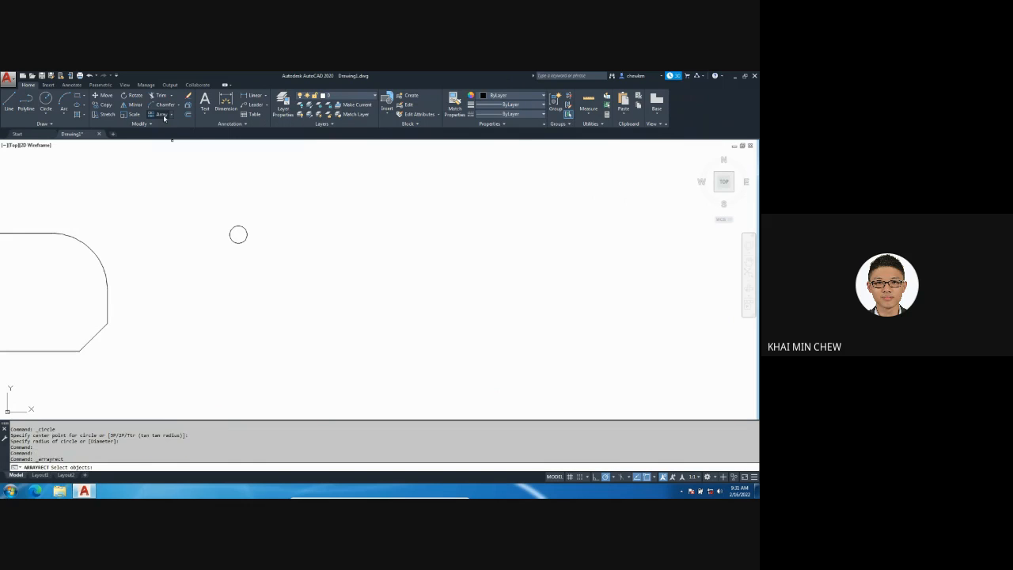
pyautogui.click(172, 116)
pyautogui.click(176, 126)
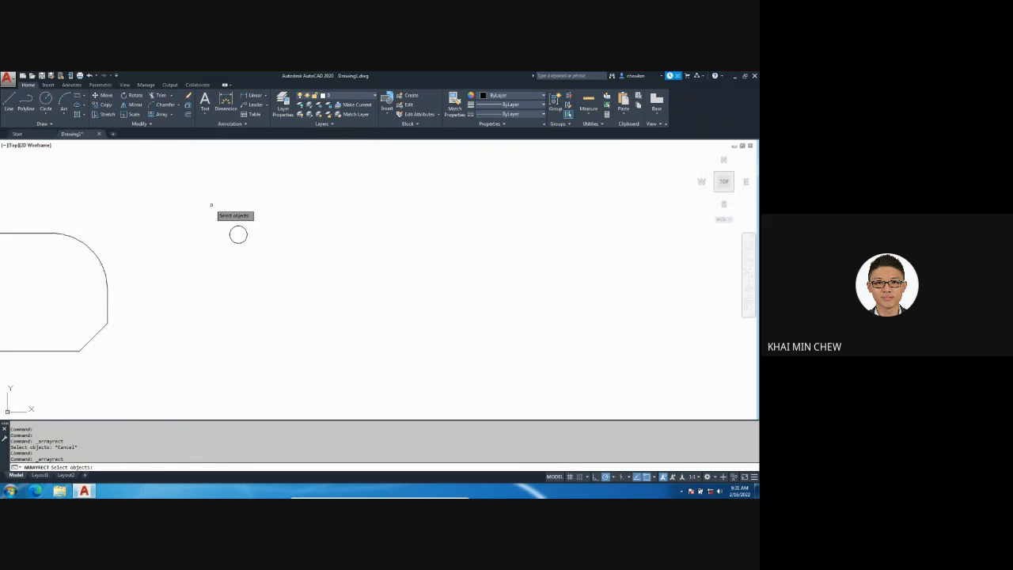
pyautogui.click(246, 236)
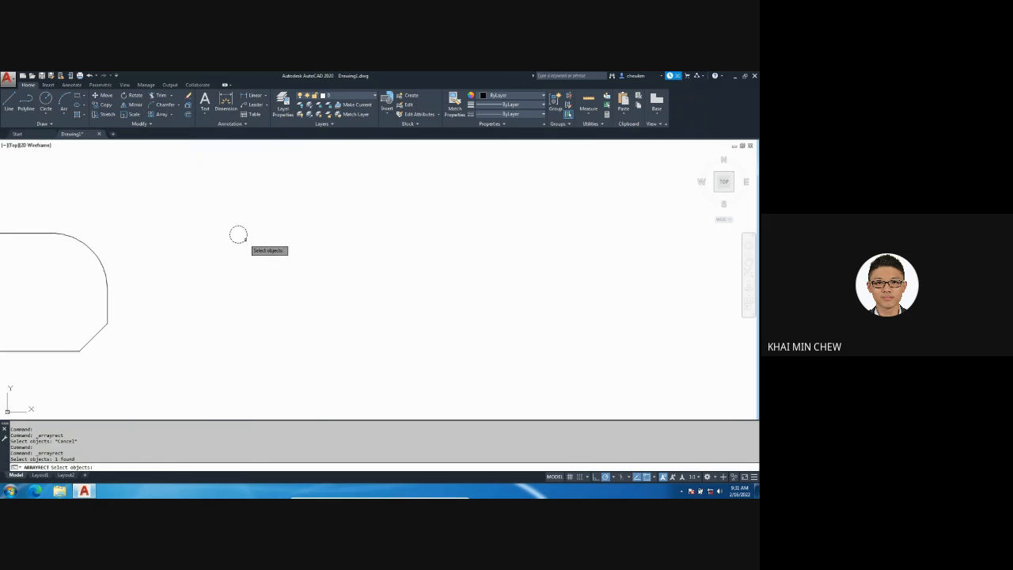
pyautogui.press('Return')
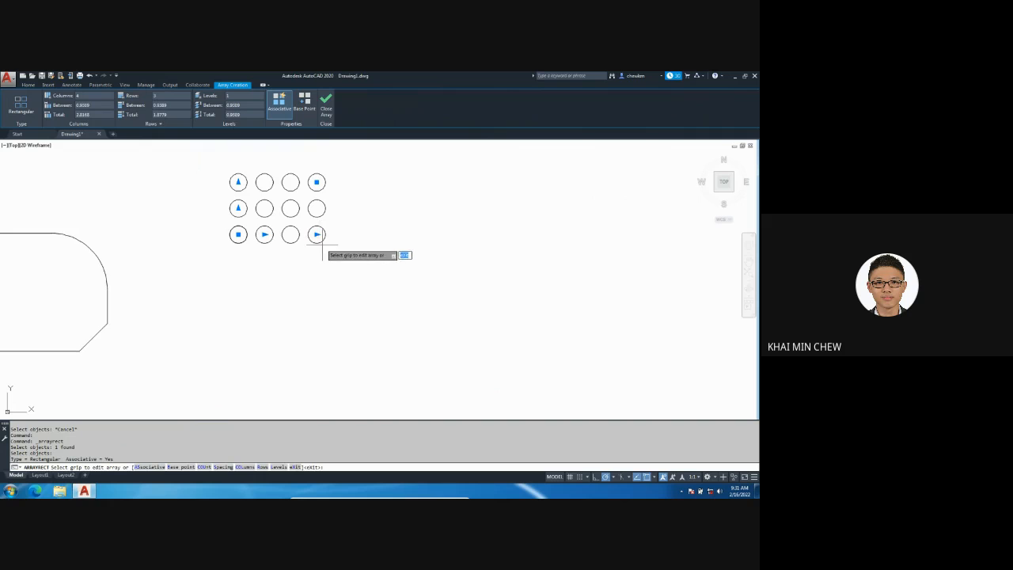
# Step: Extend the rectangular array to 12 columns with its column count grip and try the row count grip
pyautogui.click(317, 234)
pyautogui.click(451, 245)
pyautogui.click(238, 182)
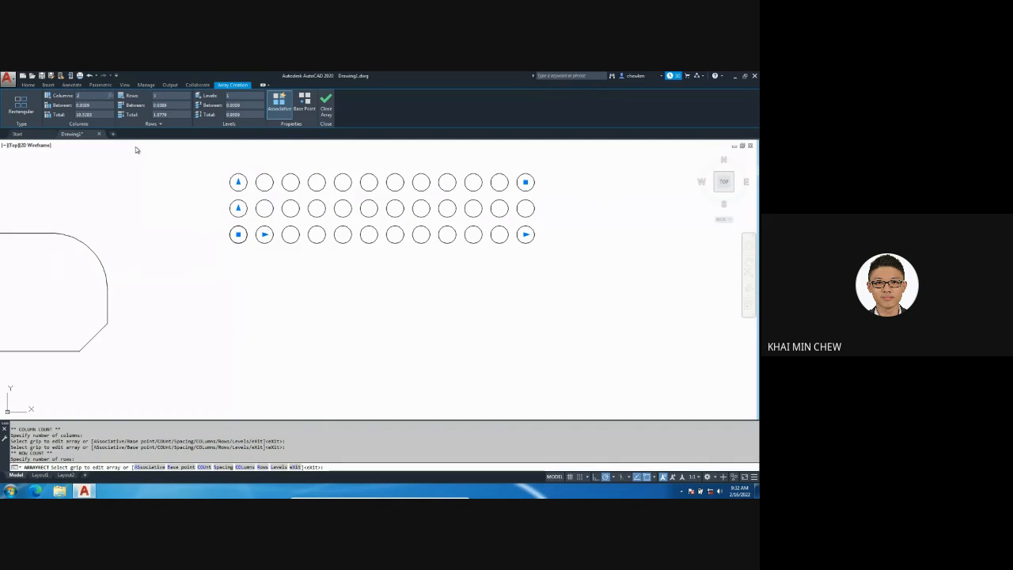
# Step: Set the rectangular array to 2 columns and 2 rows
pyautogui.write('2')
pyautogui.press('Return')
pyautogui.click(165, 95)
pyautogui.write('2')
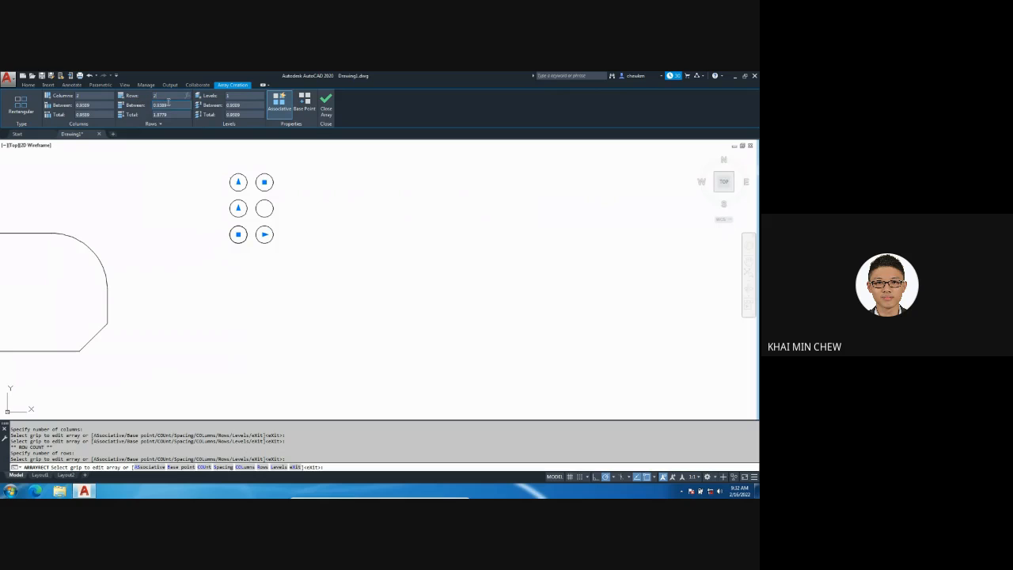
pyautogui.press('Return')
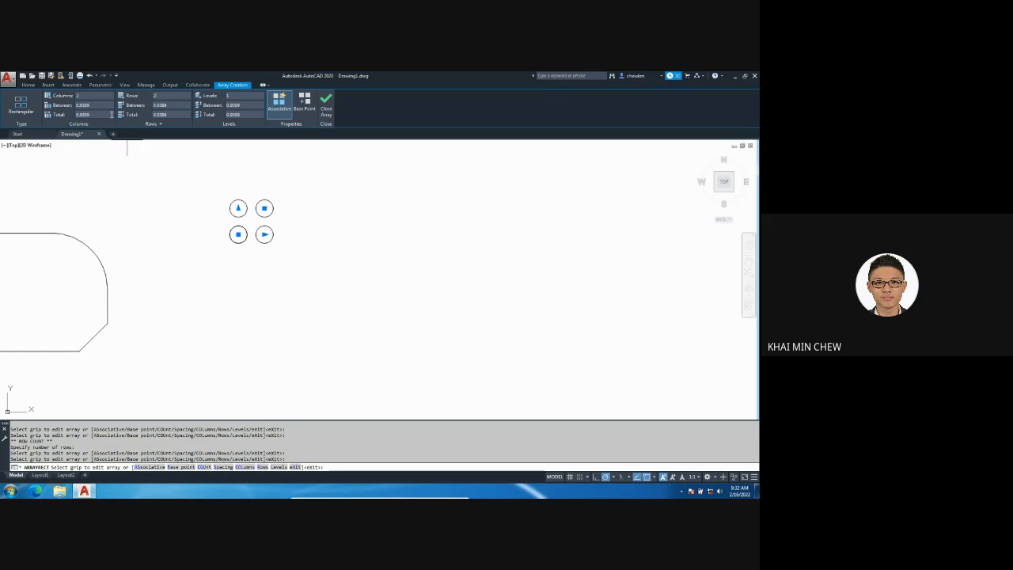
# Step: Set the array's column and row spacing to 1 and finish the array
pyautogui.click(97, 105)
pyautogui.write('1')
pyautogui.press('Return')
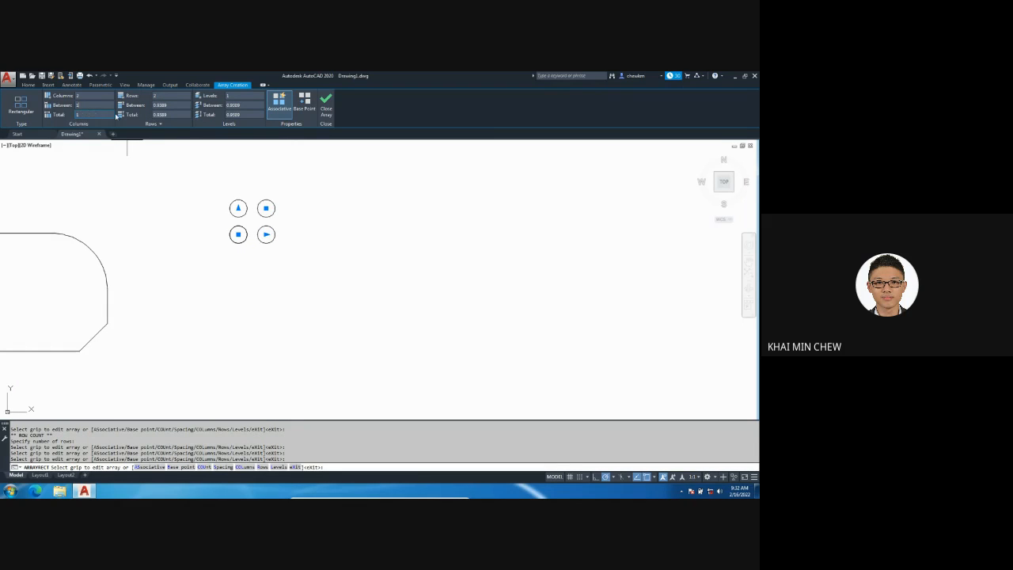
pyautogui.write('1')
pyautogui.press('Return')
pyautogui.click(324, 111)
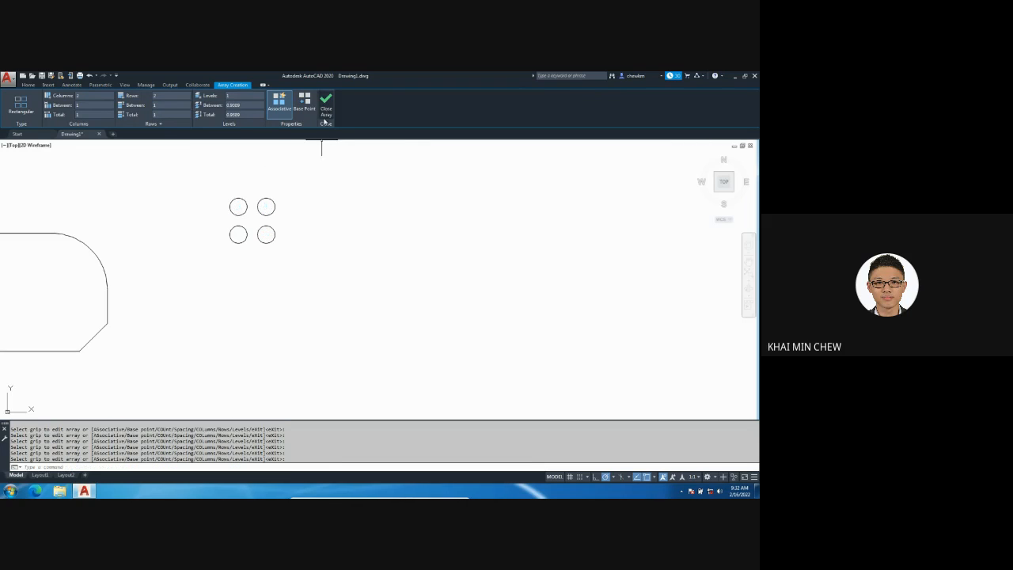
# Step: Draw another small circle with a radius of about 0.34 to the right of the rectangular array
pyautogui.moveTo(357, 198); pyautogui.dragTo(281, 186, button='middle')
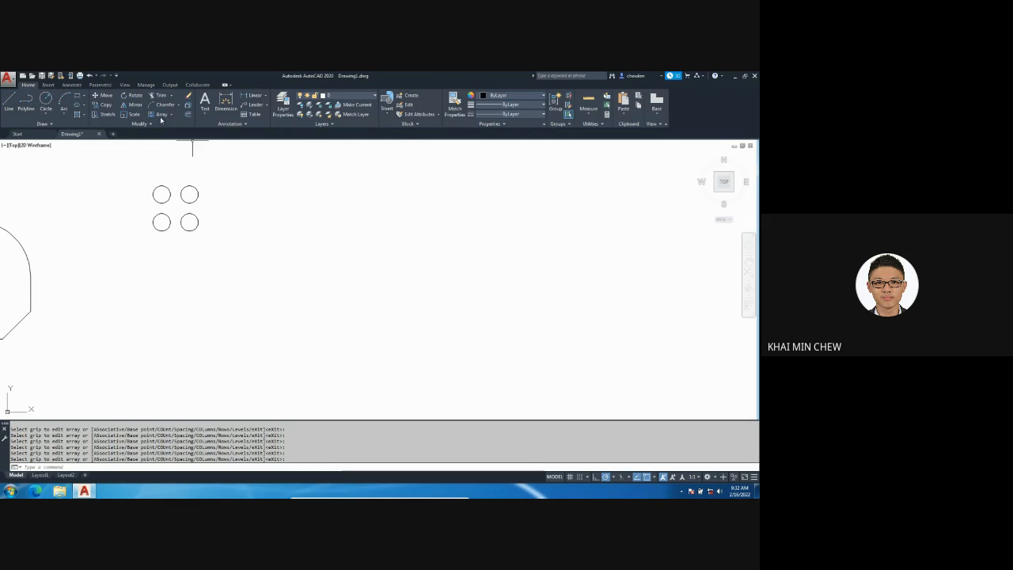
pyautogui.click(46, 100)
pyautogui.click(311, 188)
pyautogui.press('Return')
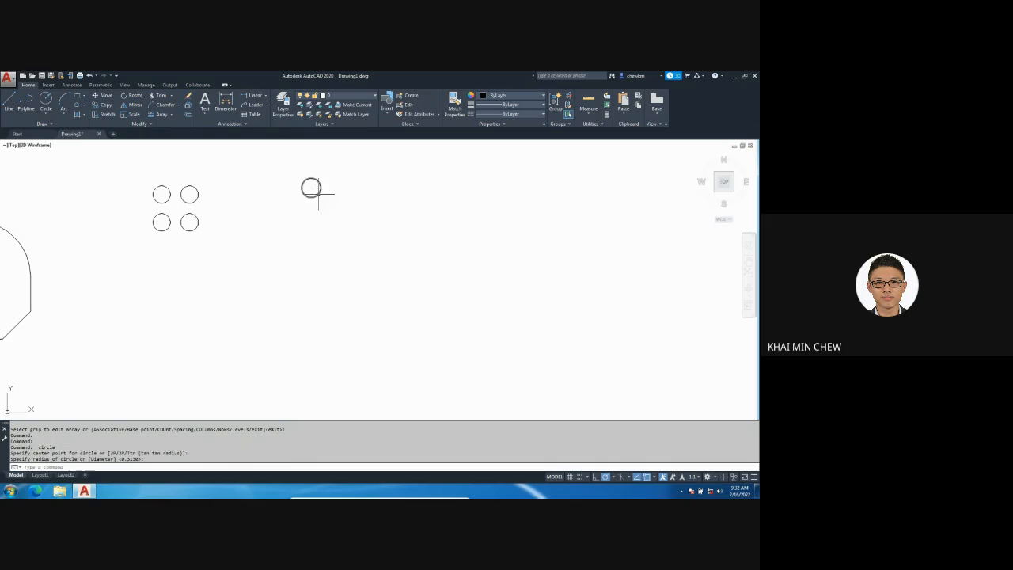
# Step: Draw a large circle centred below and to the right of the new small circle, with its circumference passing through the small circle's centre
pyautogui.rightClick(429, 238)
pyautogui.click(455, 244)
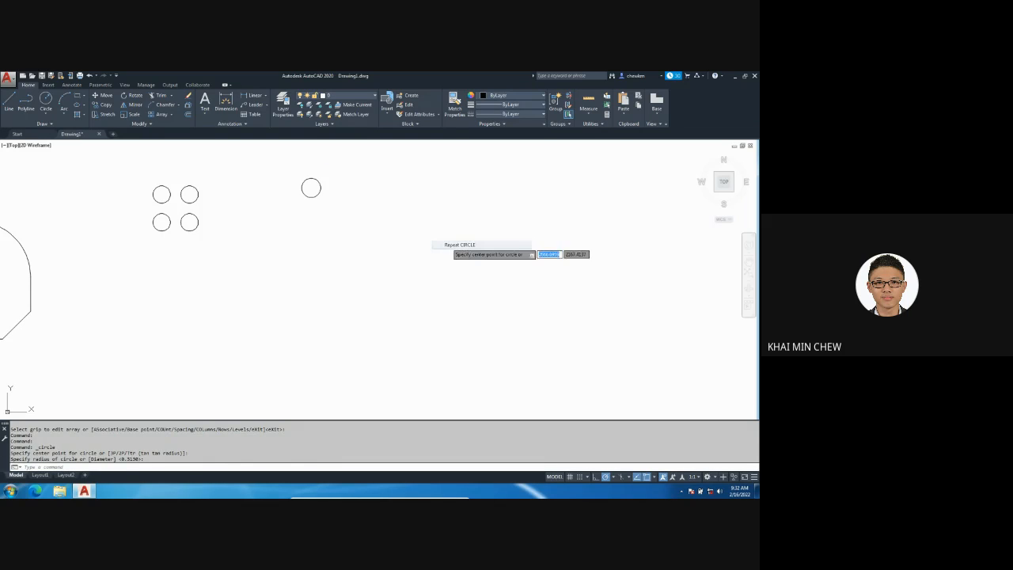
pyautogui.click(407, 285)
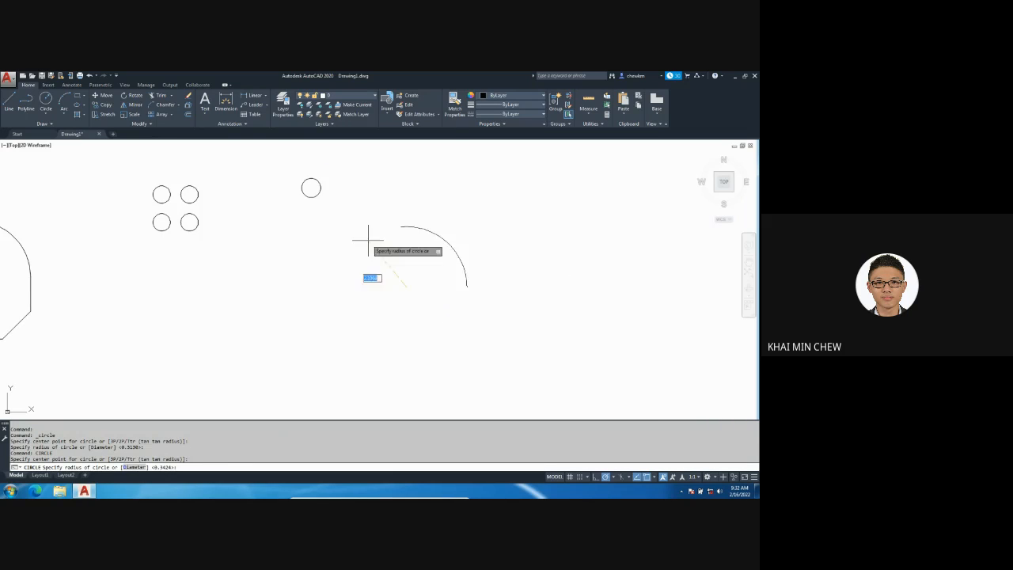
pyautogui.click(311, 187)
pyautogui.press('Escape')
pyautogui.scroll(-2, 517, 221)
pyautogui.moveTo(511, 233); pyautogui.dragTo(451, 235, button='middle')
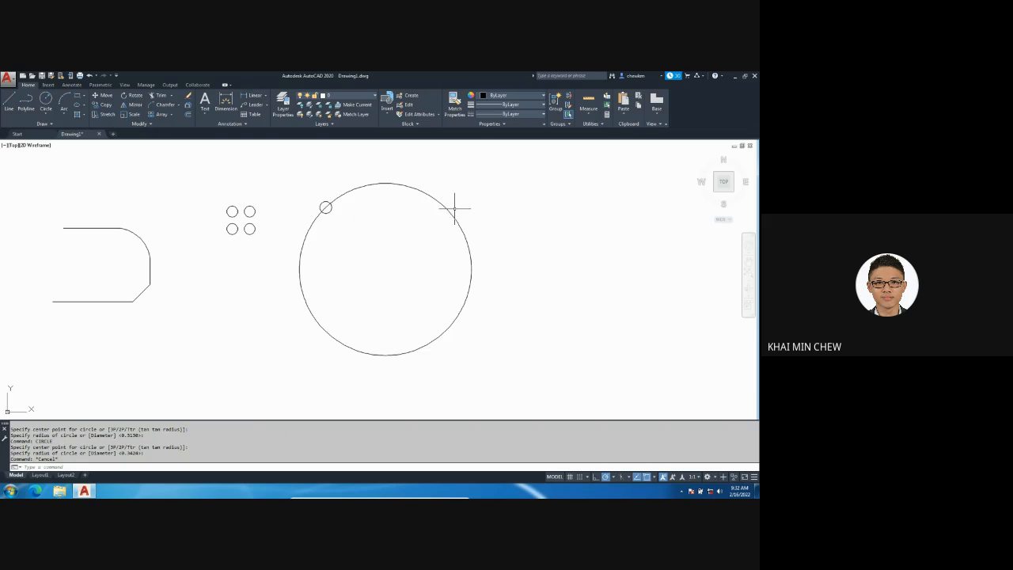
# Step: Create a polar array of 12 small circles around the large circle's centre, filling 360 degrees
pyautogui.click(171, 114)
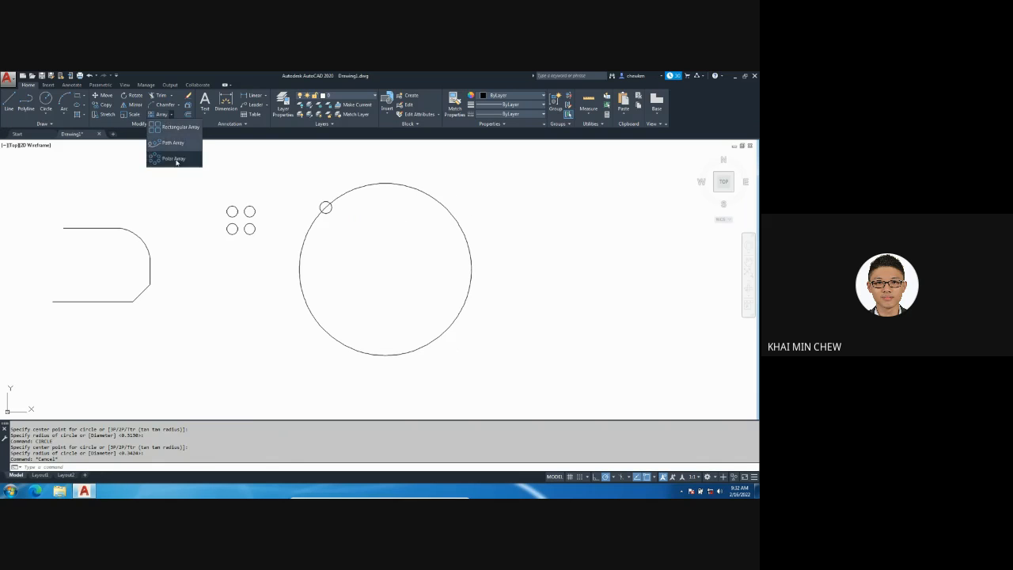
pyautogui.click(176, 159)
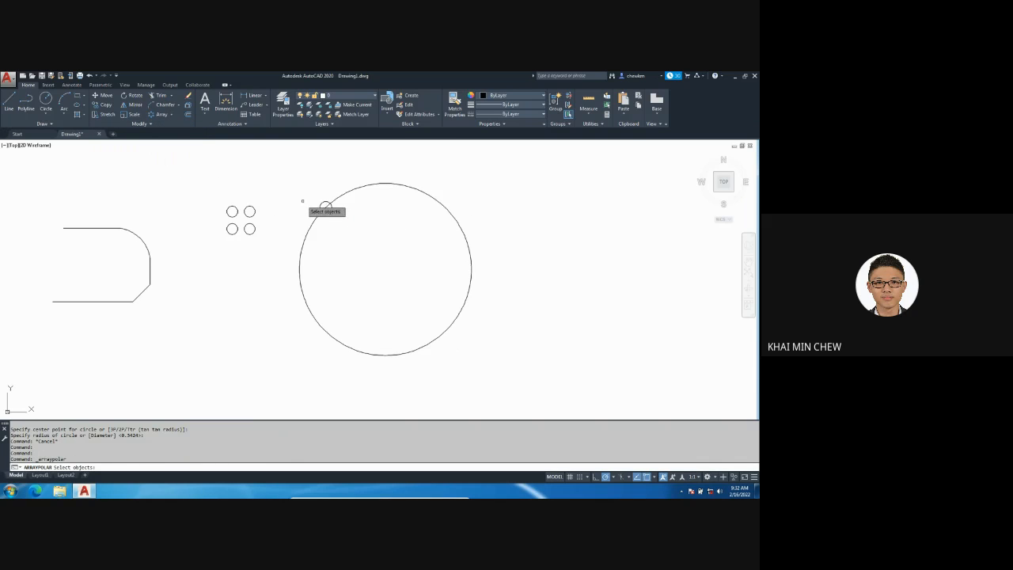
pyautogui.click(325, 207)
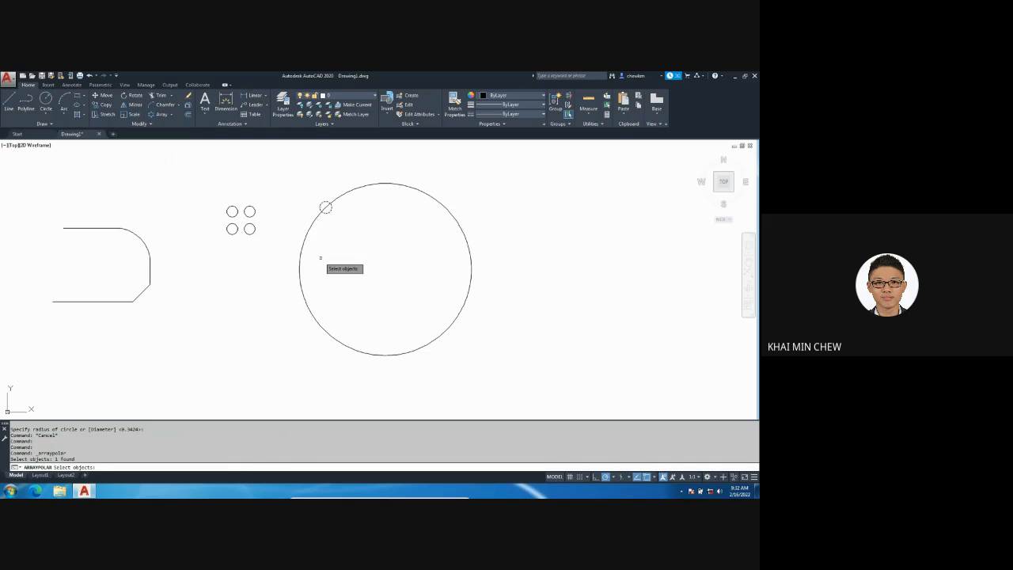
pyautogui.press('Return')
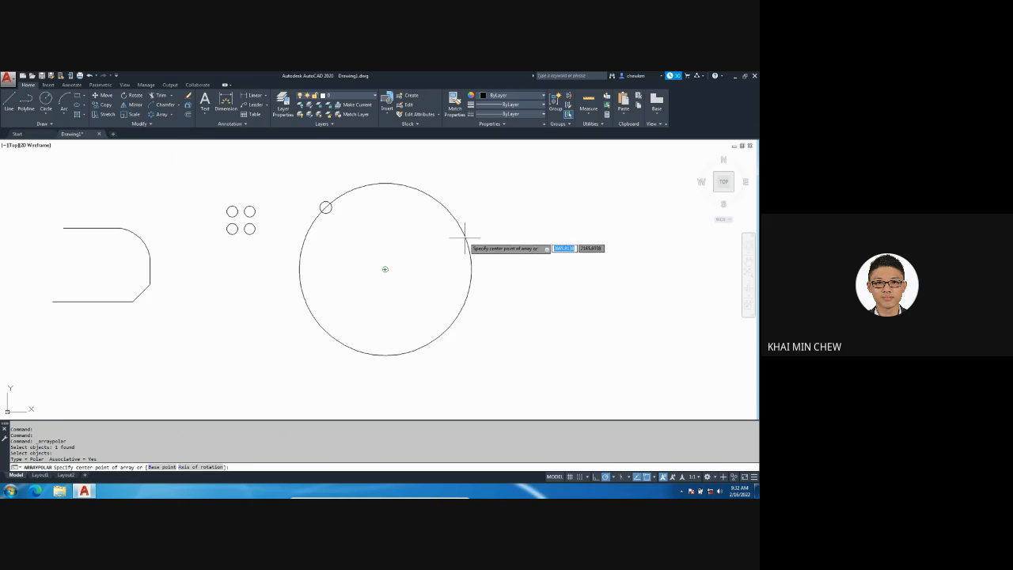
pyautogui.click(385, 269)
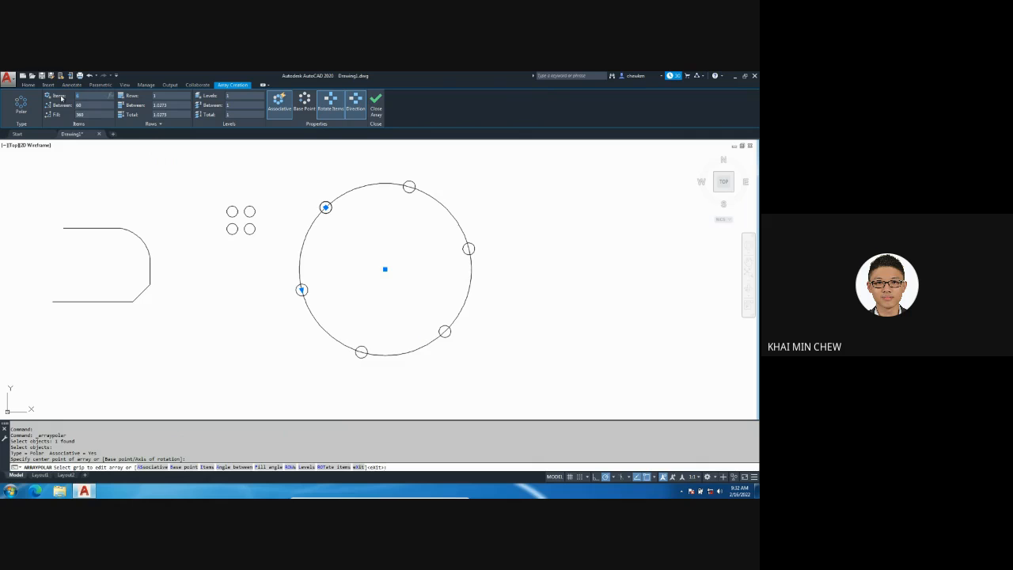
pyautogui.press('Return')
pyautogui.press('Escape')
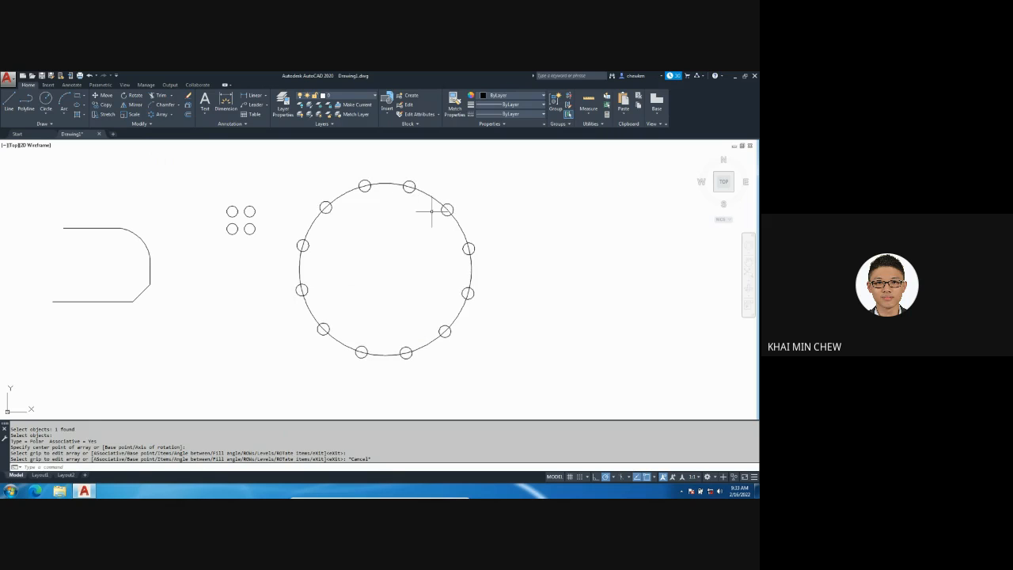
# Step: Select several of the small circles around the large circle in turn to examine how the polar array is grouped
pyautogui.scroll(3, 434, 219)
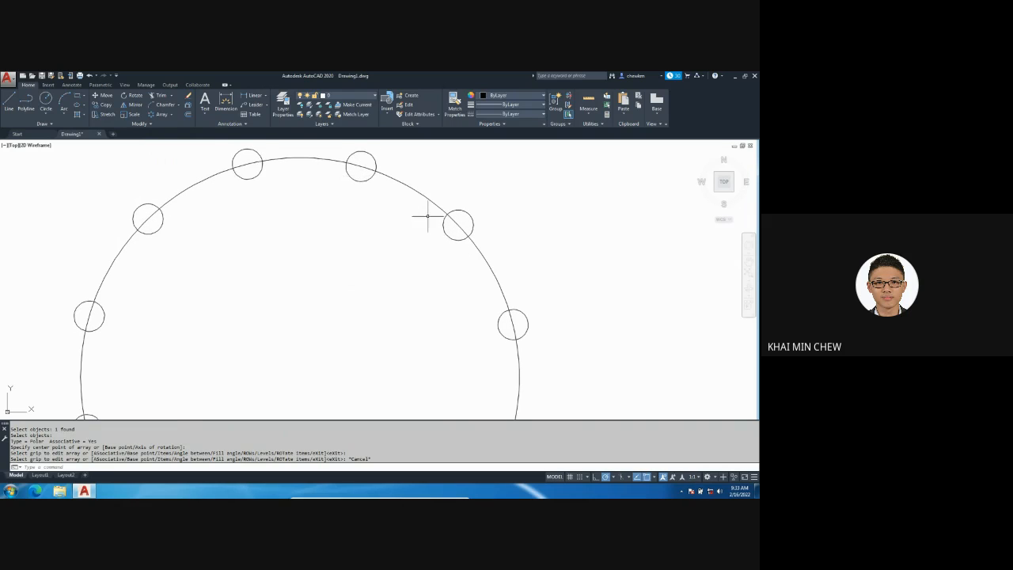
pyautogui.click(466, 250)
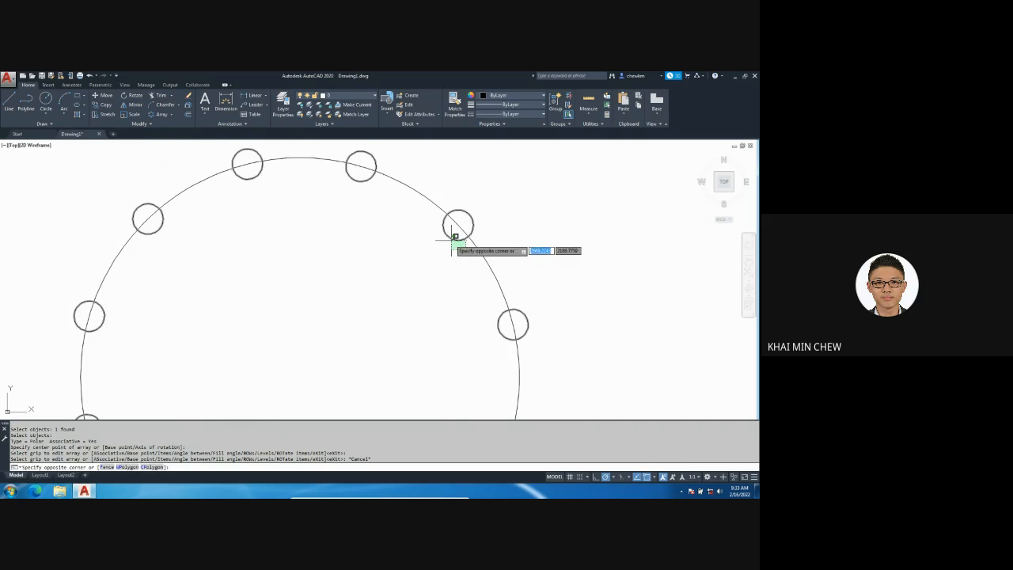
pyautogui.click(452, 237)
pyautogui.press('Escape')
pyautogui.moveTo(364, 299); pyautogui.dragTo(391, 258, button='middle')
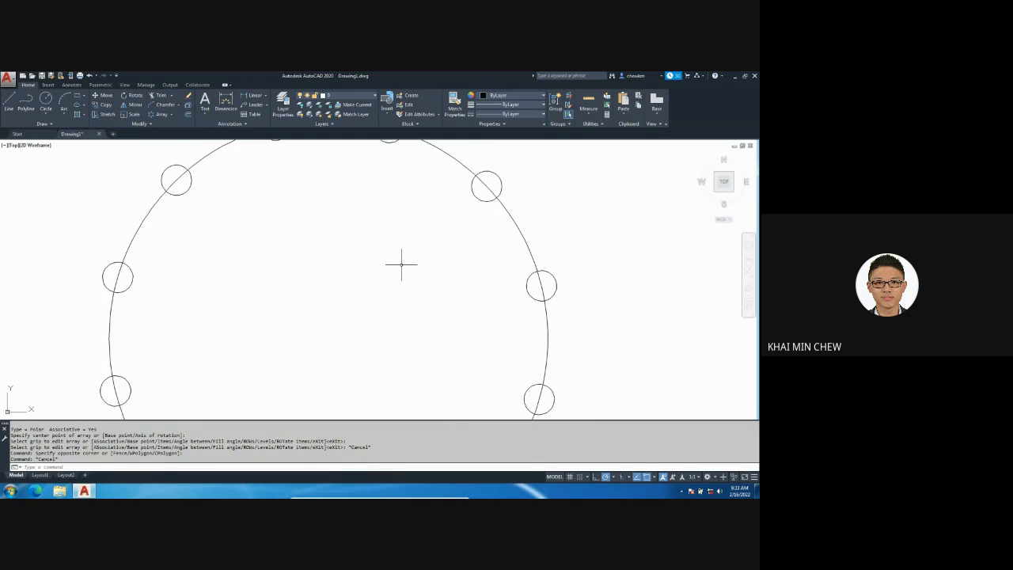
pyautogui.scroll(-2, 400, 262)
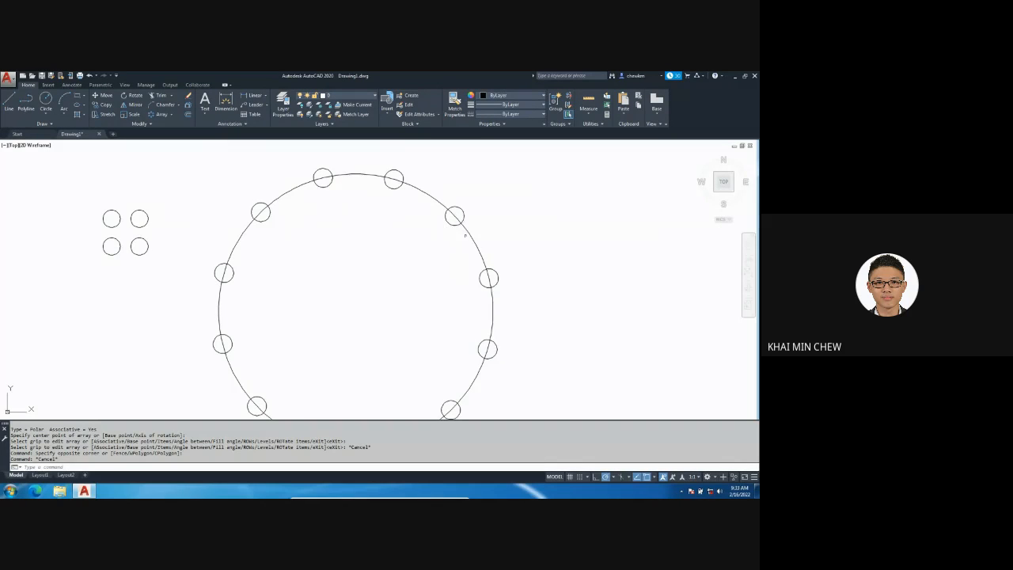
pyautogui.click(448, 218)
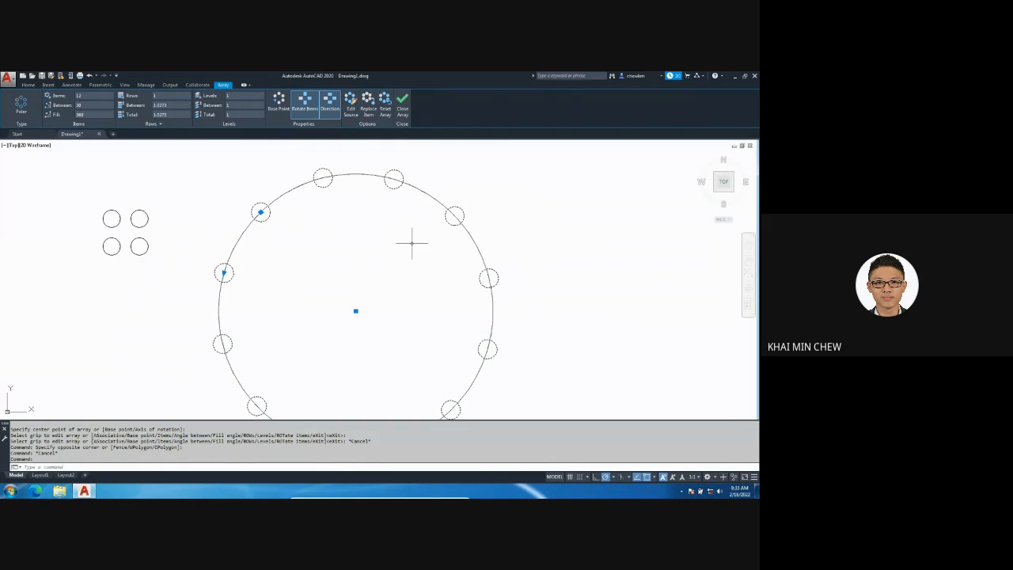
pyautogui.press('Escape')
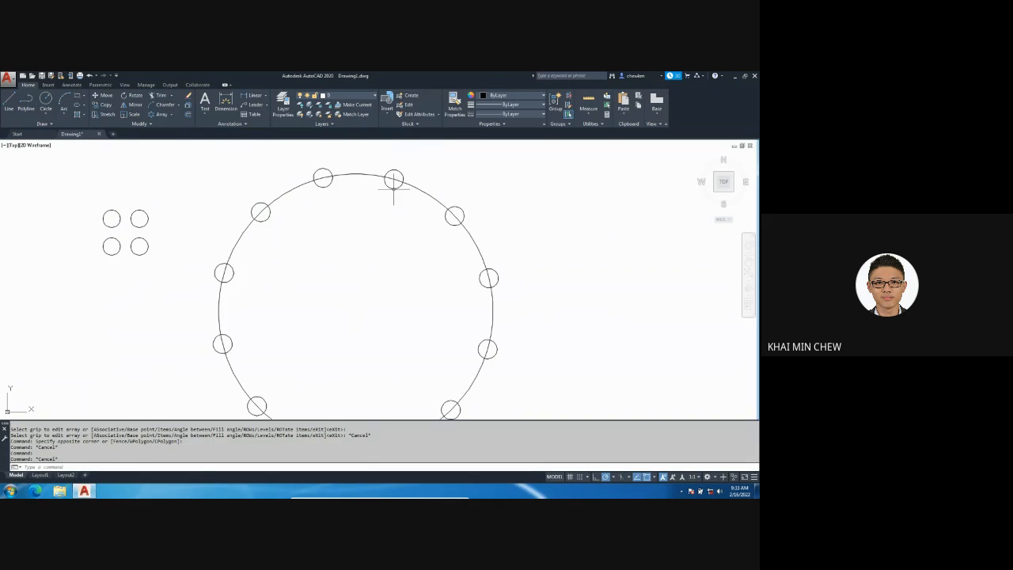
pyautogui.click(393, 187)
pyautogui.moveTo(393, 234); pyautogui.dragTo(385, 214, button='middle')
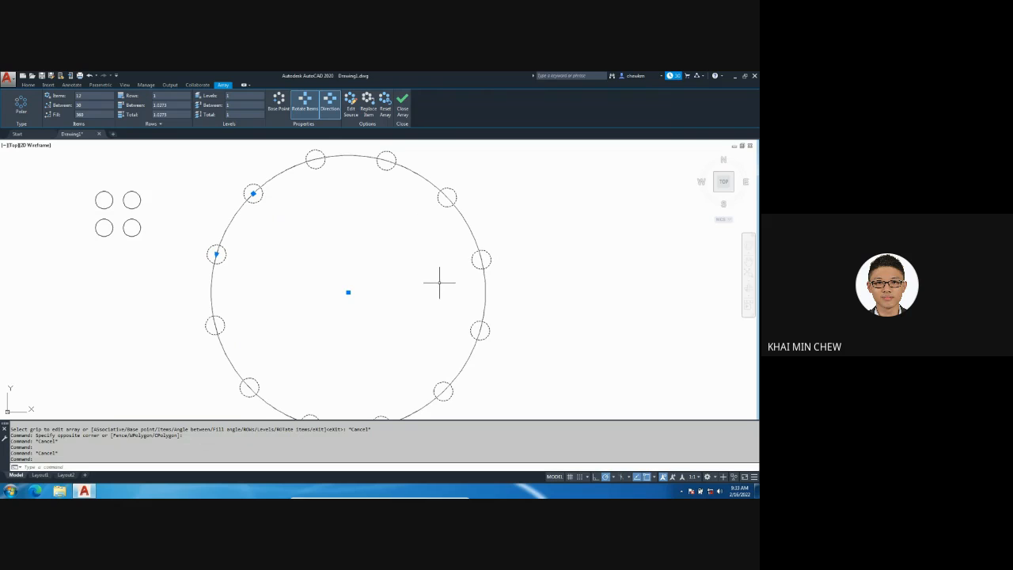
pyautogui.press('Escape')
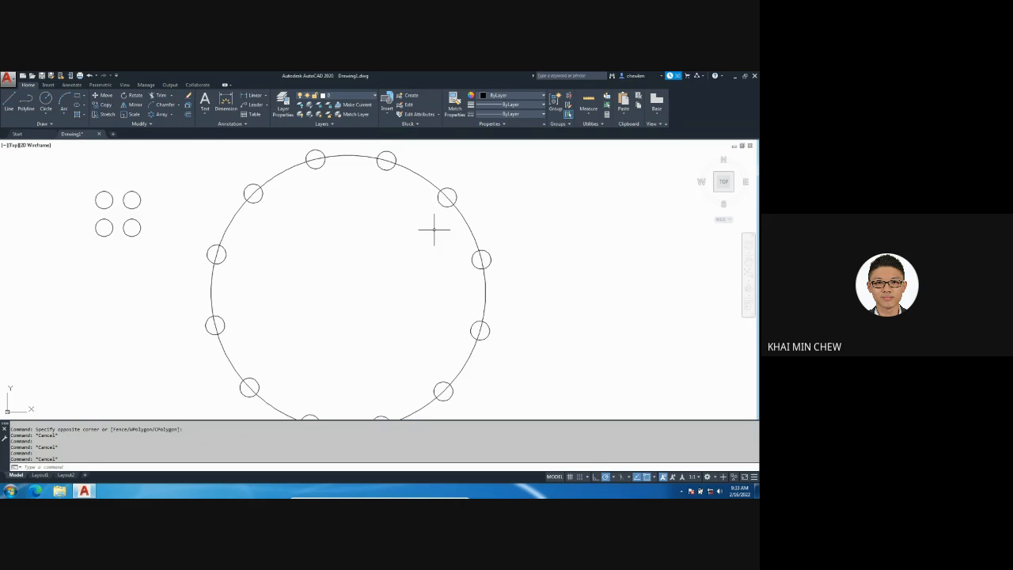
pyautogui.click(439, 203)
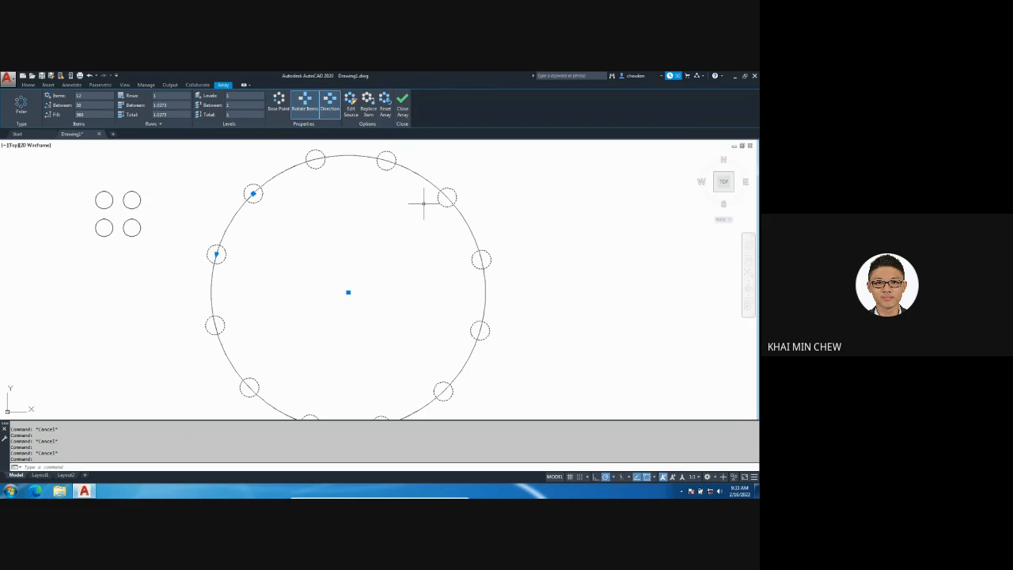
pyautogui.press('Escape')
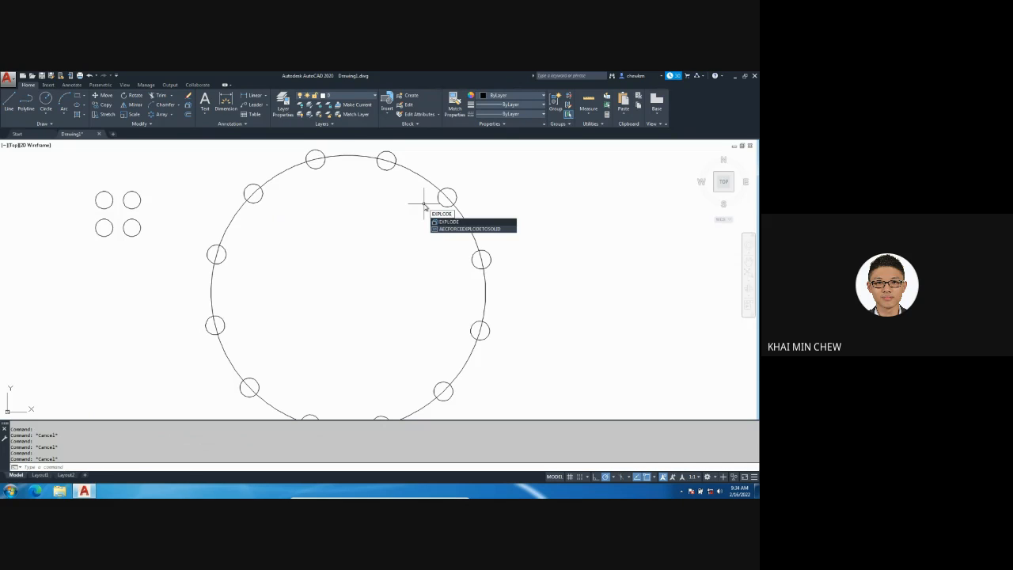
# Step: Explode the polar array of small circles around the large circle into individual objects
pyautogui.press('Return')
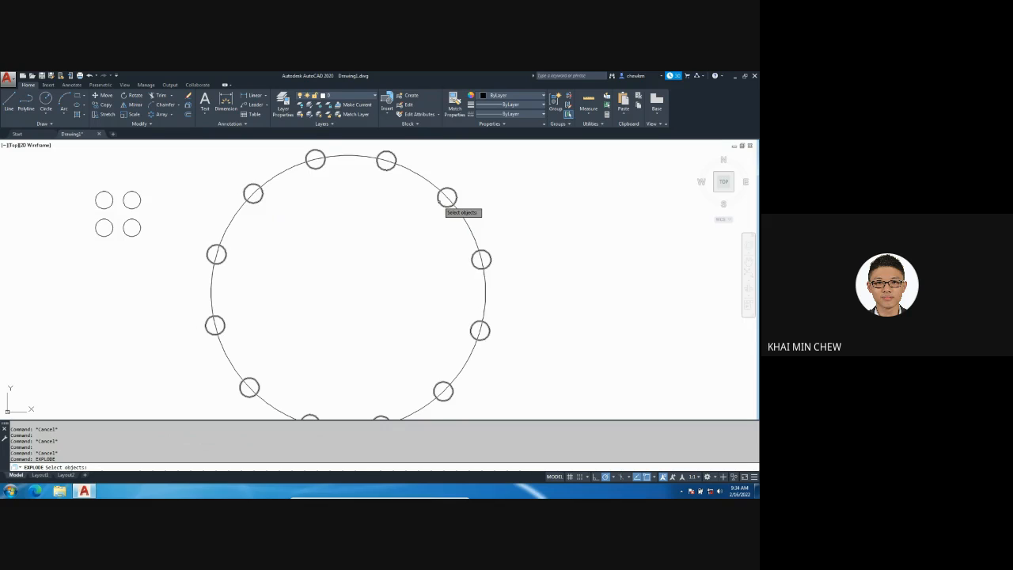
pyautogui.click(447, 197)
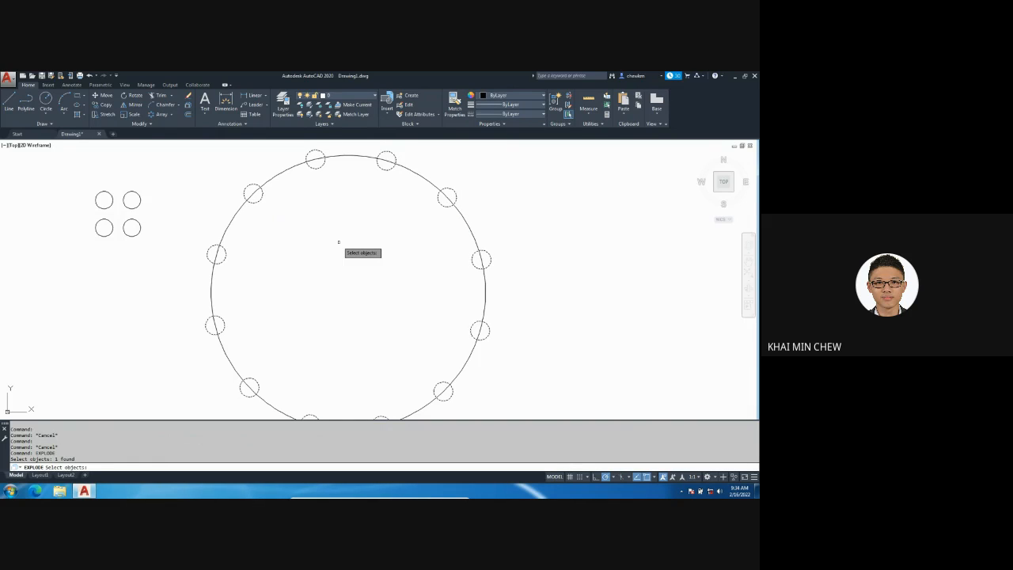
pyautogui.press('Return')
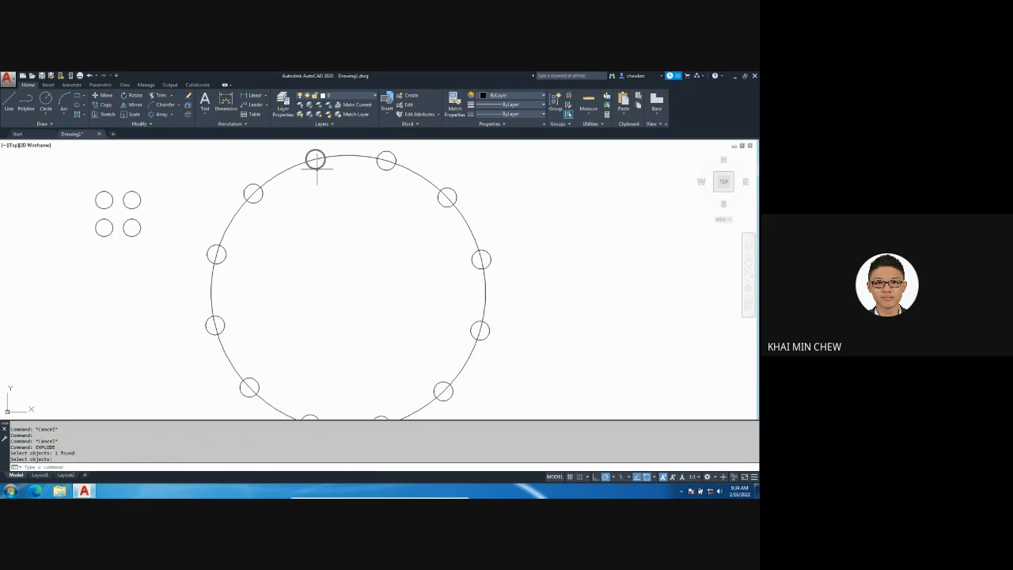
# Step: Draw a diagonal line above and to the left of the filleted shape, descending rightward, about 3.56 wide and 2.76 high
pyautogui.moveTo(365, 254); pyautogui.dragTo(377, 239, button='middle')
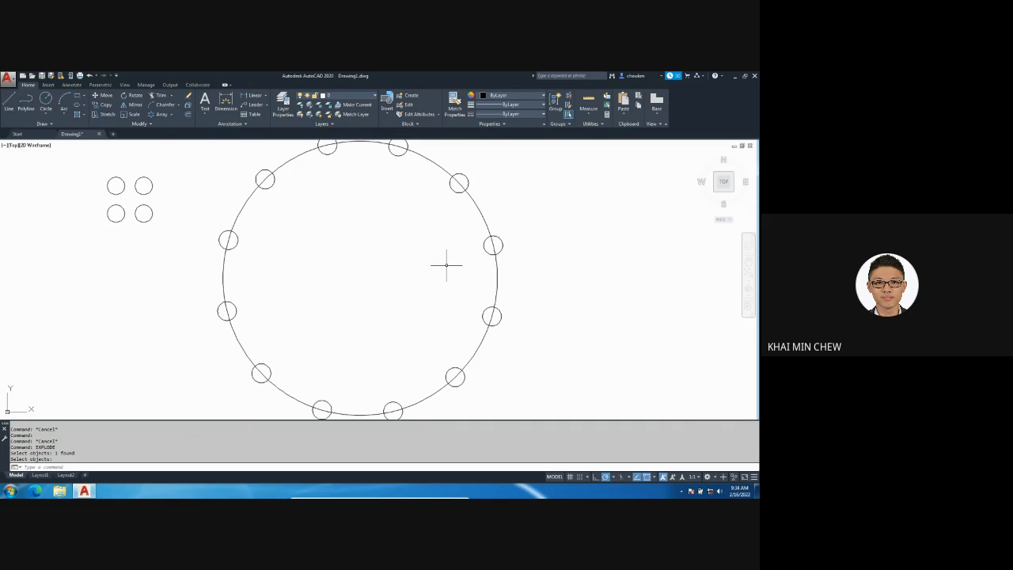
pyautogui.scroll(-2, 446, 265)
pyautogui.moveTo(304, 263); pyautogui.dragTo(373, 253, button='middle')
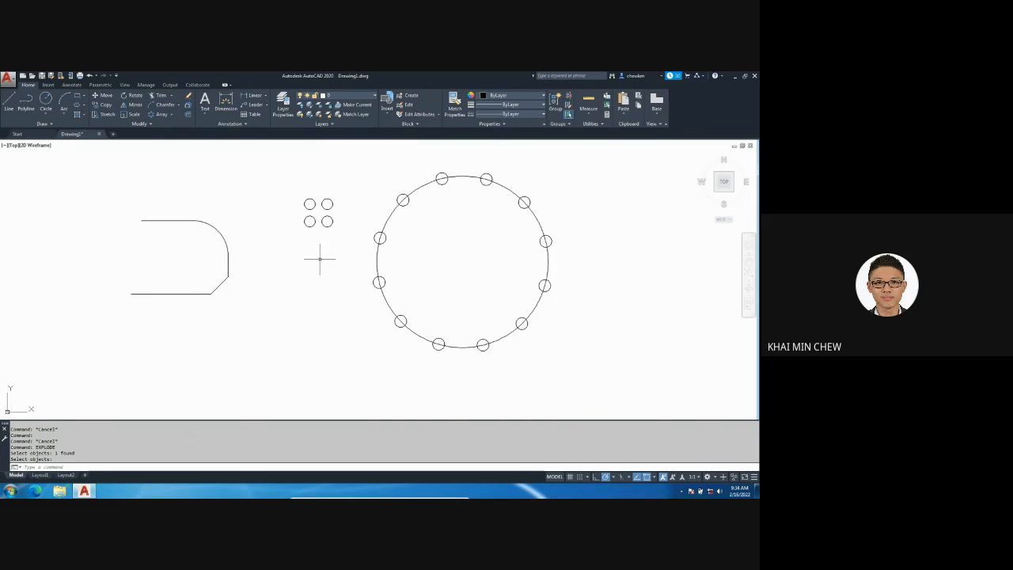
pyautogui.moveTo(268, 226); pyautogui.dragTo(352, 260, button='middle')
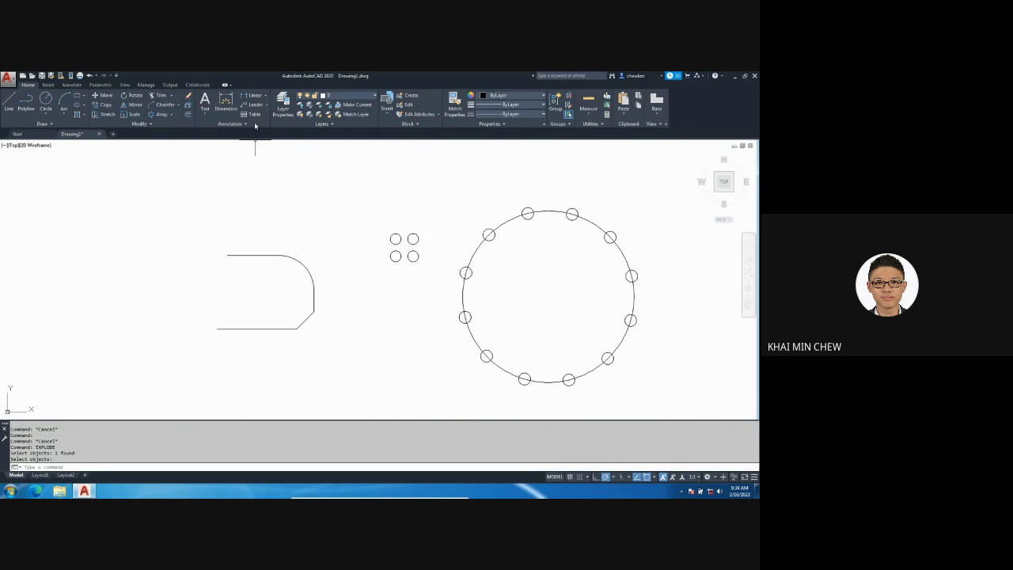
pyautogui.click(266, 96)
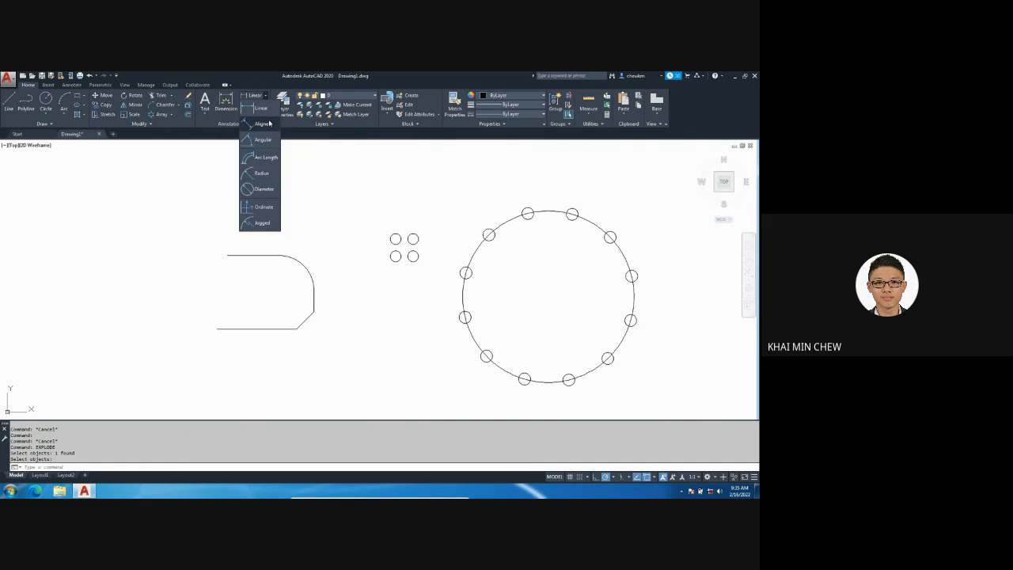
pyautogui.click(9, 102)
pyautogui.click(103, 199)
pyautogui.click(164, 245)
# Step: Add a horizontal linear dimension between the diagonal line's endpoints, placed above the line
pyautogui.click(265, 96)
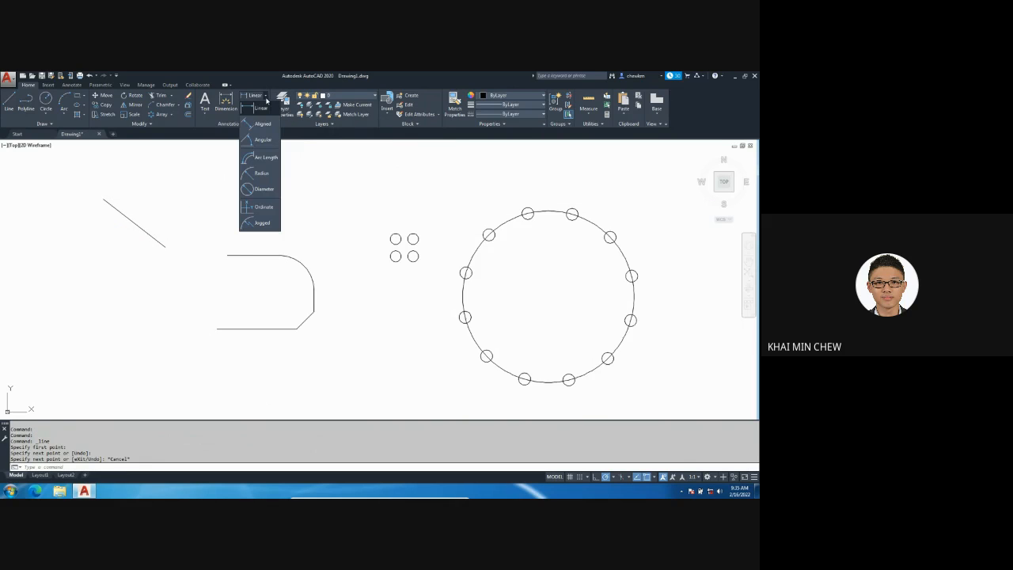
pyautogui.click(255, 107)
pyautogui.click(103, 199)
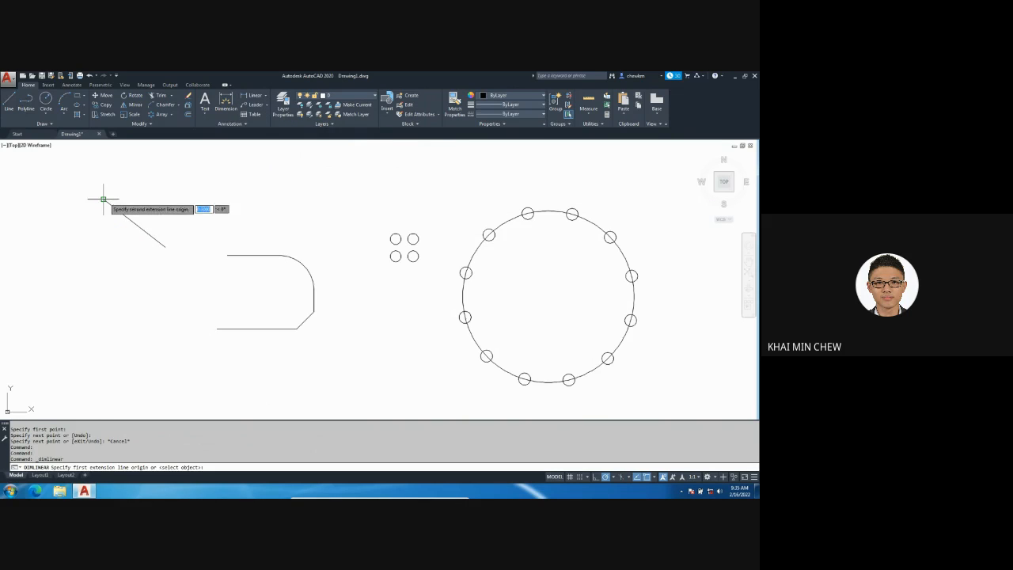
pyautogui.click(164, 246)
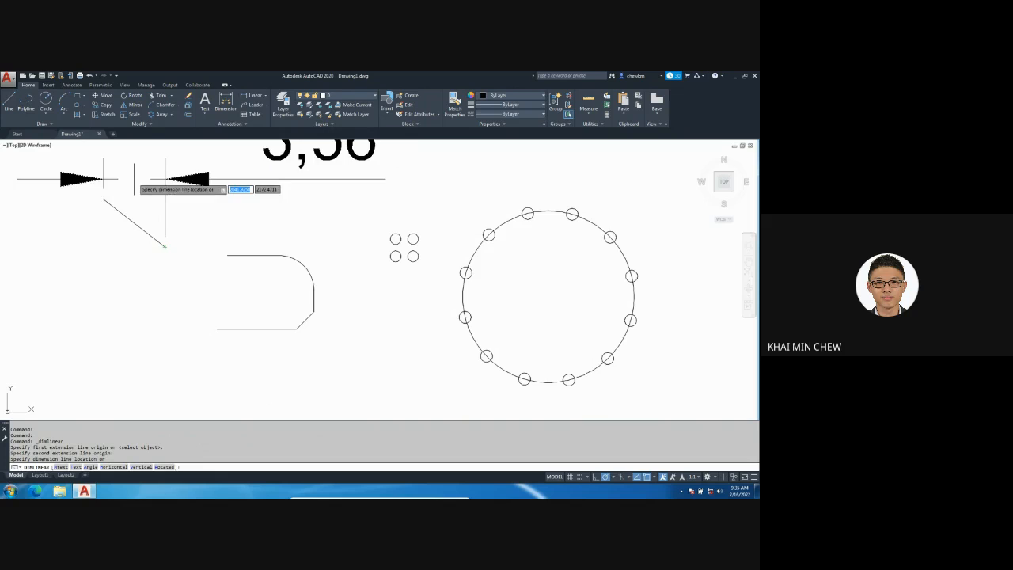
pyautogui.moveTo(164, 179); pyautogui.dragTo(163, 217, button='middle')
pyautogui.click(167, 199)
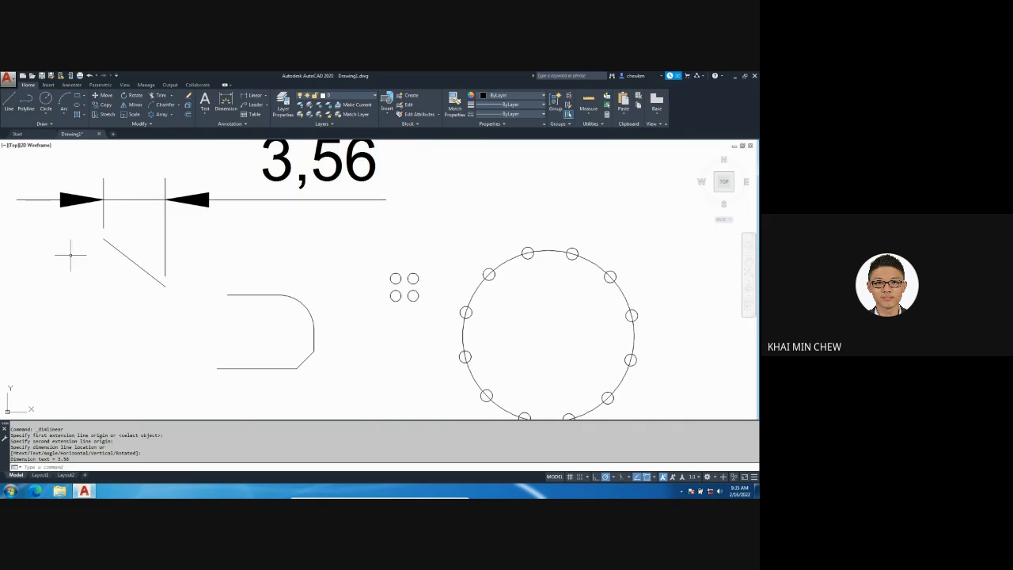
# Step: Add a vertical linear dimension between the diagonal line's endpoints, placed to the left of the line
pyautogui.rightClick(71, 253)
pyautogui.click(100, 262)
pyautogui.click(103, 238)
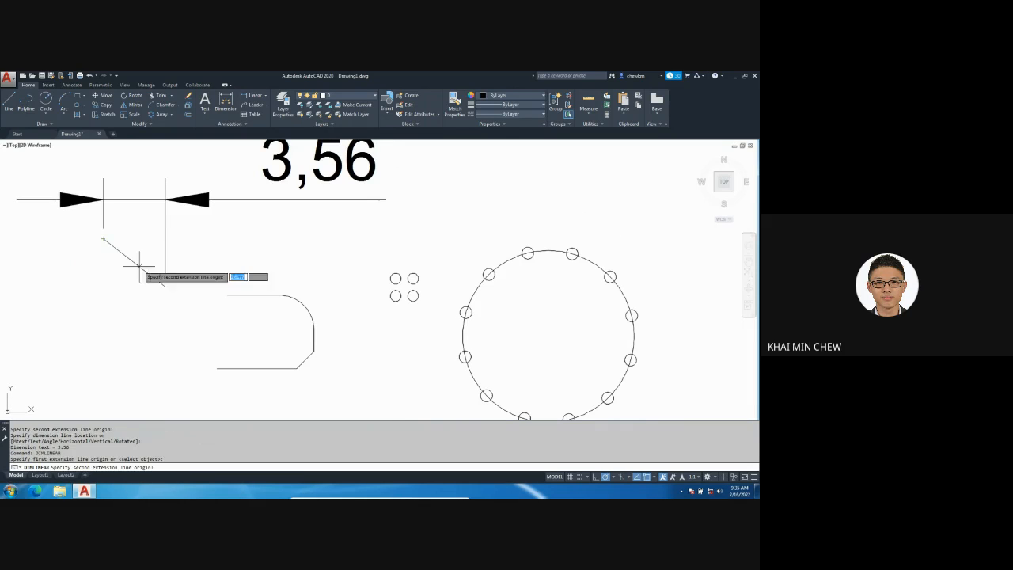
pyautogui.click(165, 285)
pyautogui.click(55, 269)
pyautogui.moveTo(133, 267); pyautogui.dragTo(271, 267, button='middle')
pyautogui.scroll(-2, 271, 267)
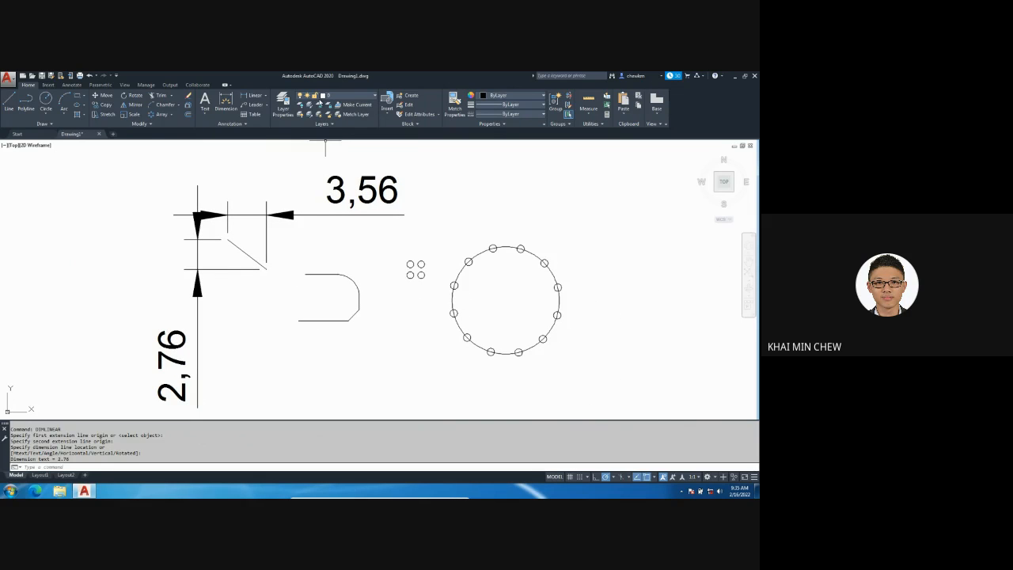
pyautogui.click(264, 95)
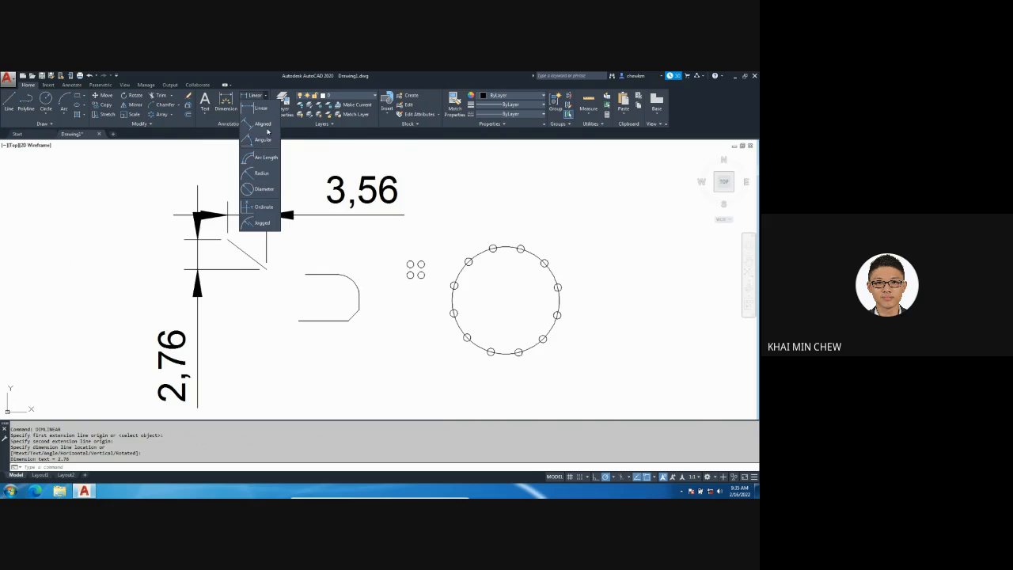
pyautogui.click(262, 124)
pyautogui.click(227, 239)
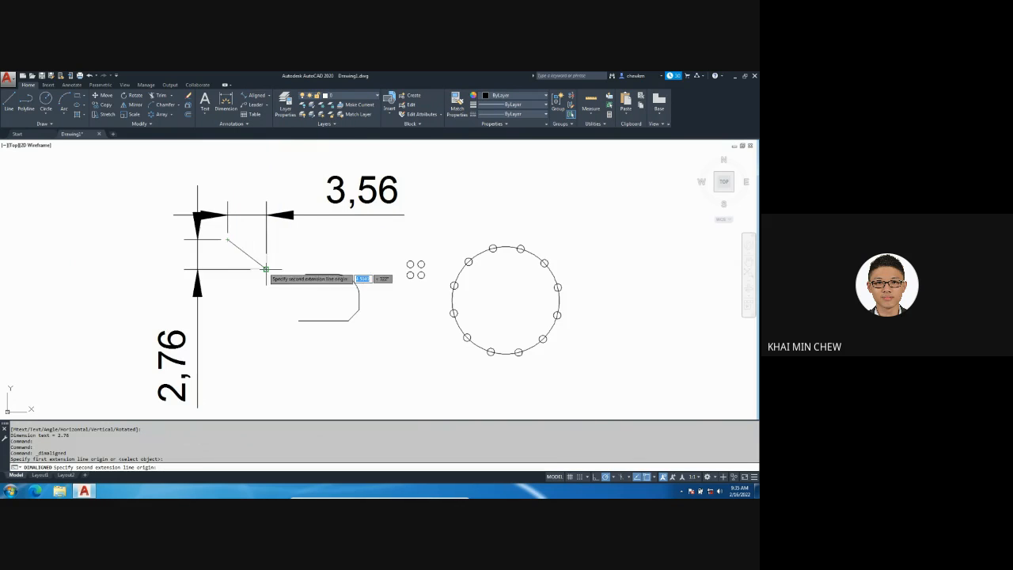
pyautogui.click(266, 269)
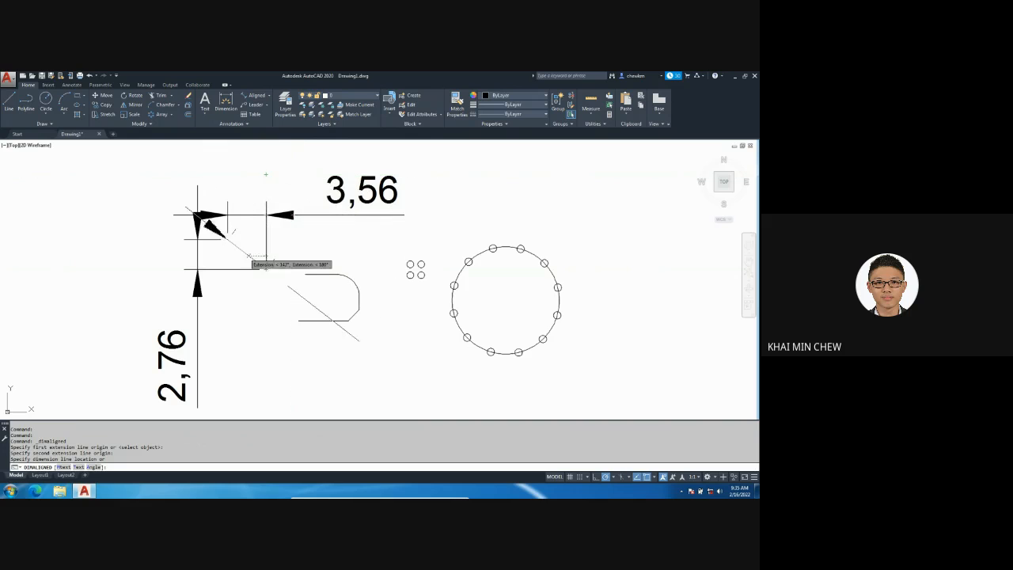
pyautogui.press('Escape')
pyautogui.click(276, 279)
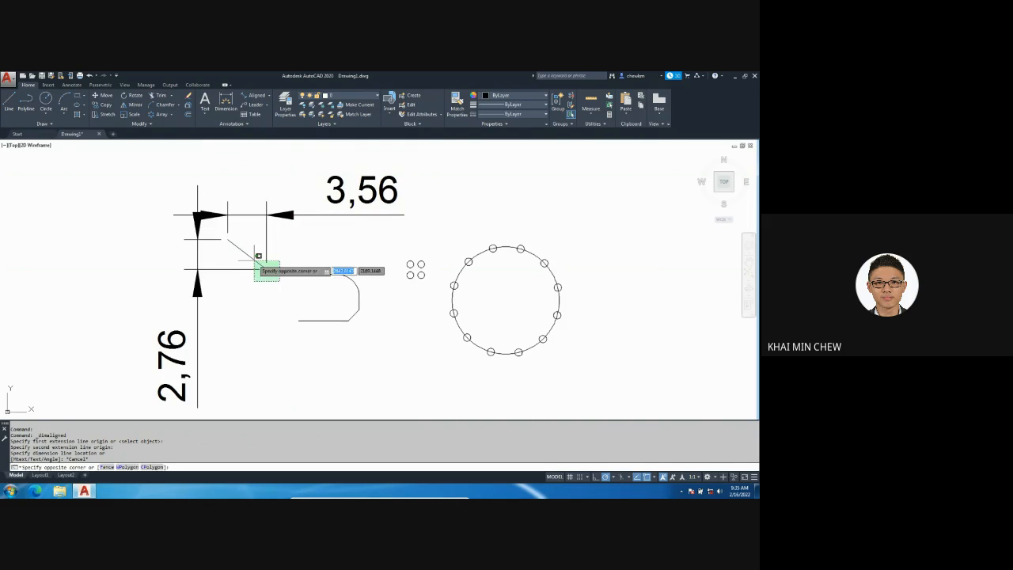
pyautogui.press('Escape')
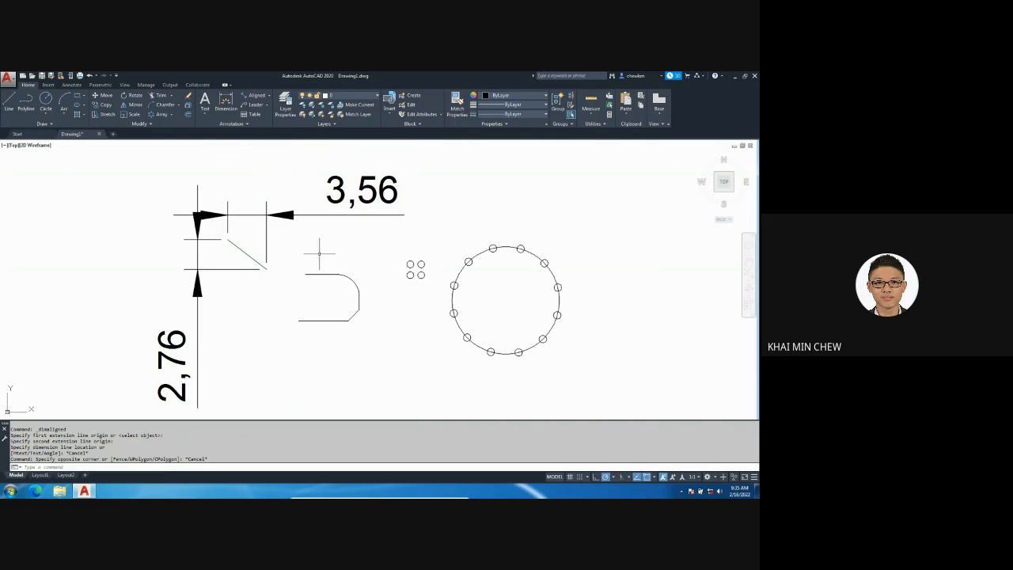
# Step: Add a horizontal linear dimension to the lower straight edge of the filleted and chamfered shape, placed below it
pyautogui.moveTo(332, 248); pyautogui.dragTo(336, 240, button='middle')
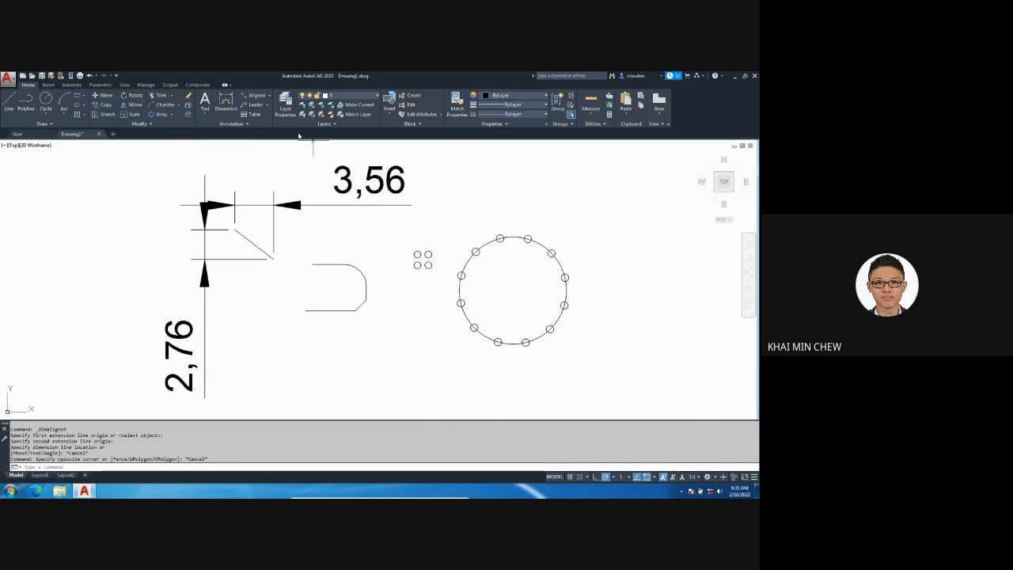
pyautogui.click(262, 101)
pyautogui.click(255, 139)
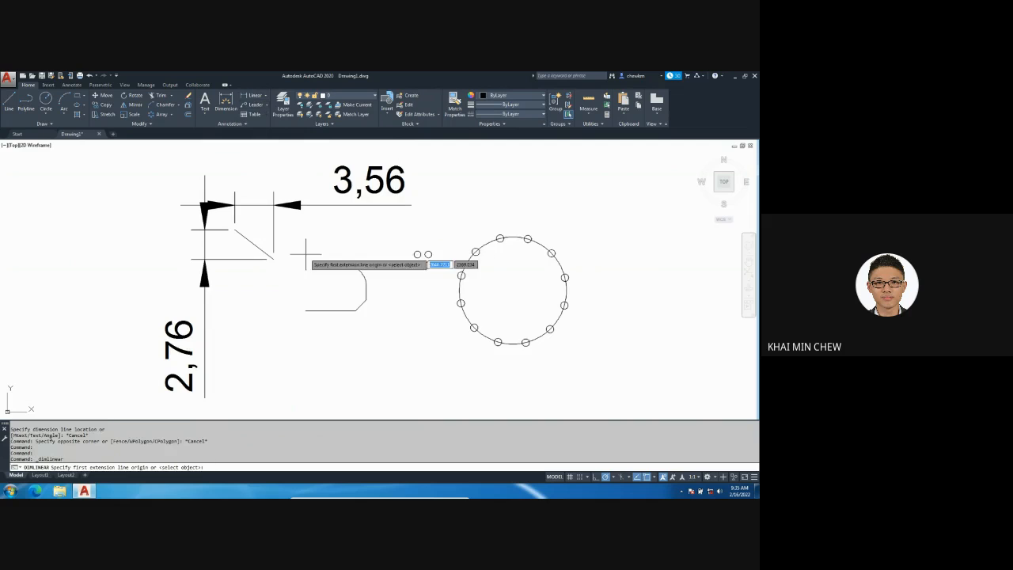
pyautogui.click(305, 310)
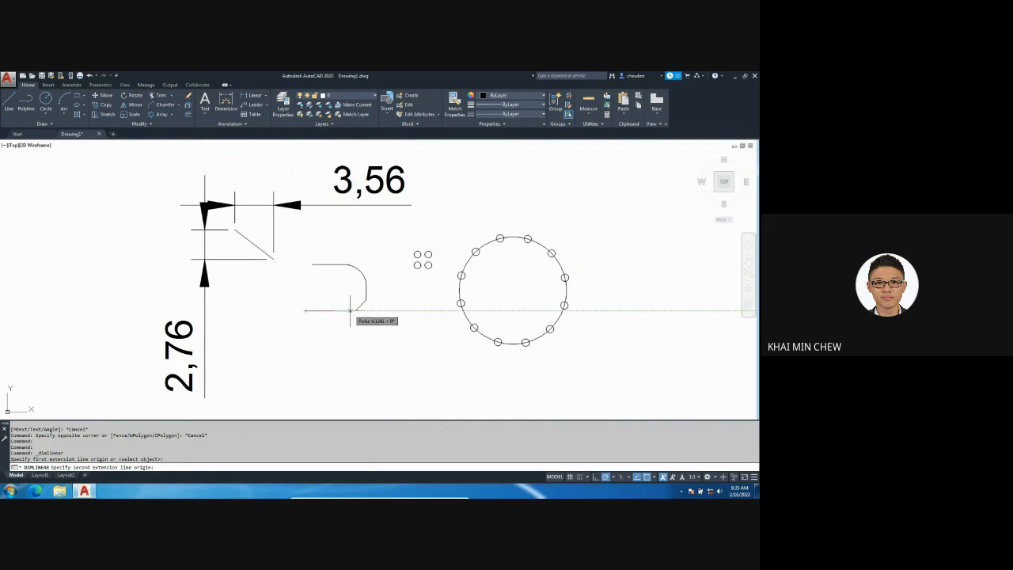
pyautogui.click(355, 311)
pyautogui.click(354, 358)
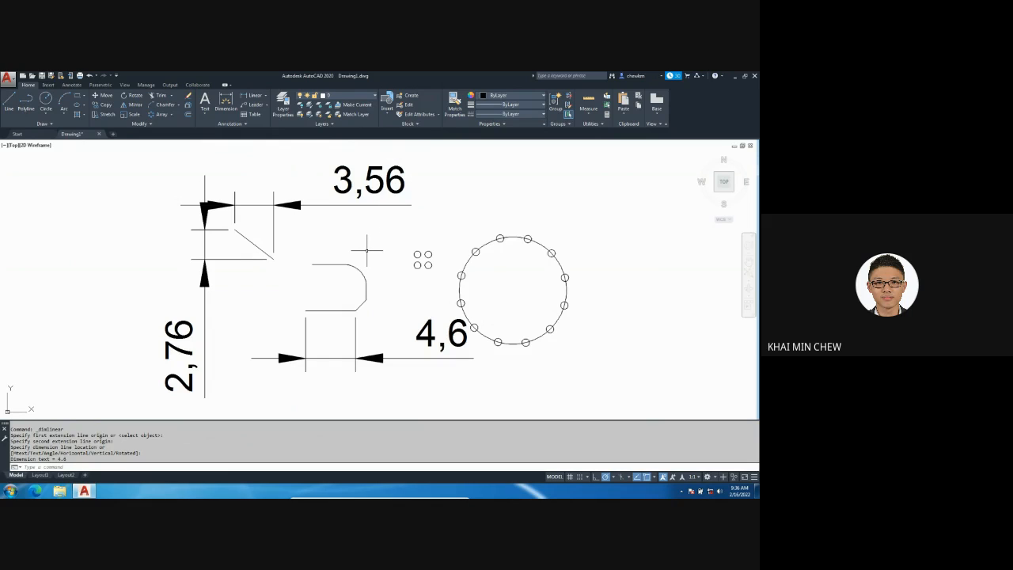
pyautogui.click(395, 220)
pyautogui.click(357, 183)
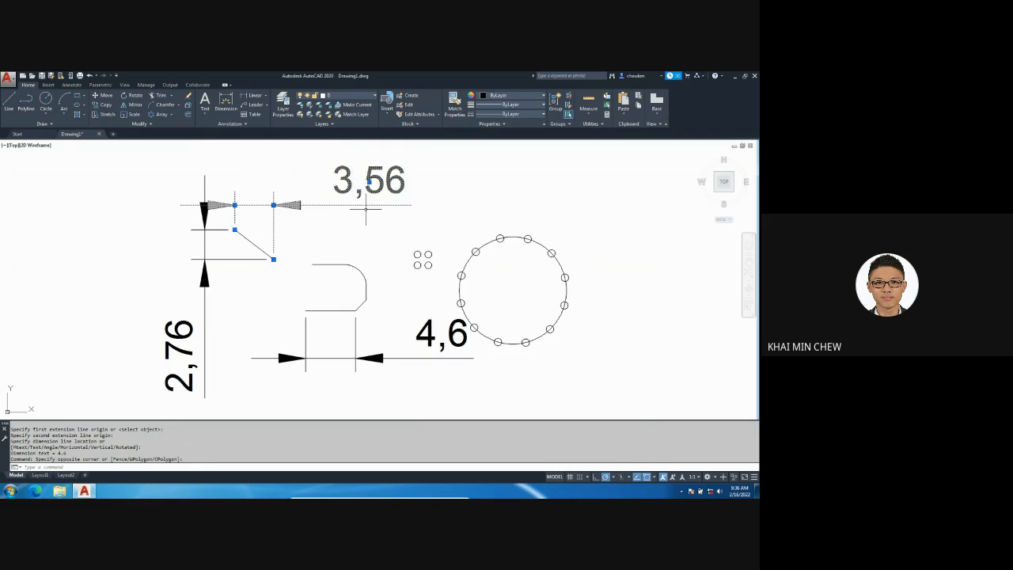
pyautogui.press('Escape')
# Step: Set the text height of the ISO-25 dimension style to 1
pyautogui.scroll(2, 404, 292)
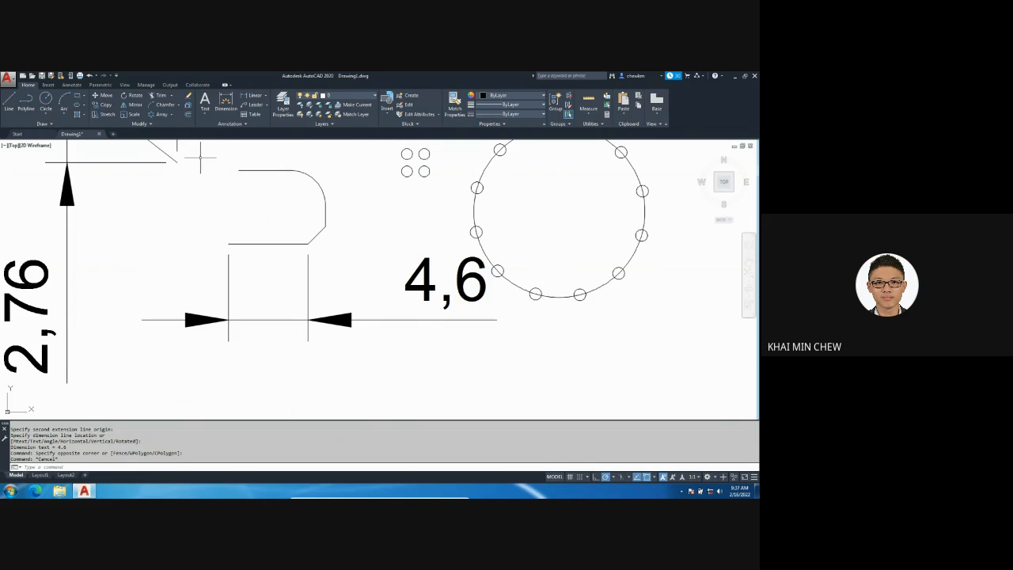
pyautogui.click(69, 87)
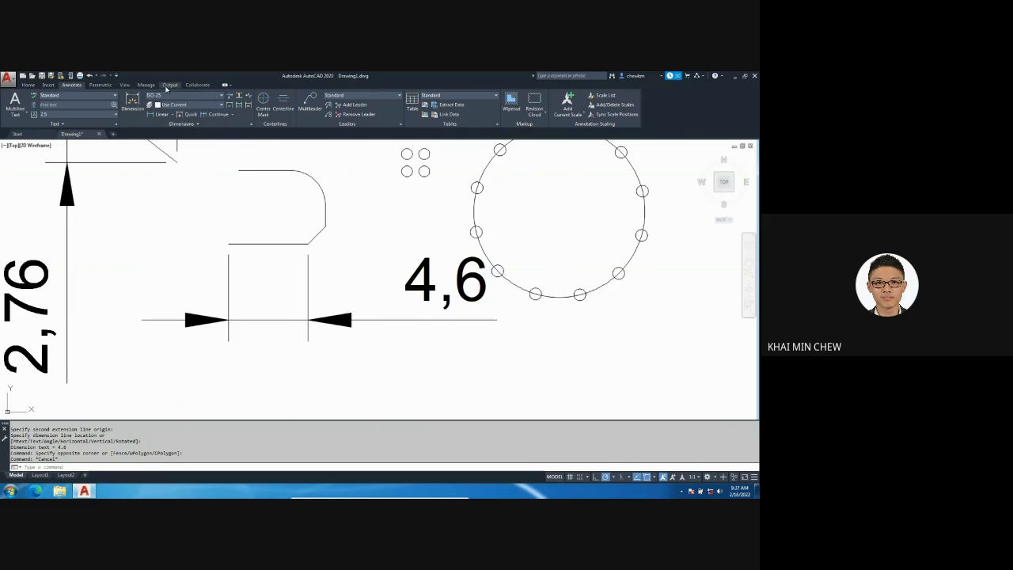
pyautogui.click(252, 126)
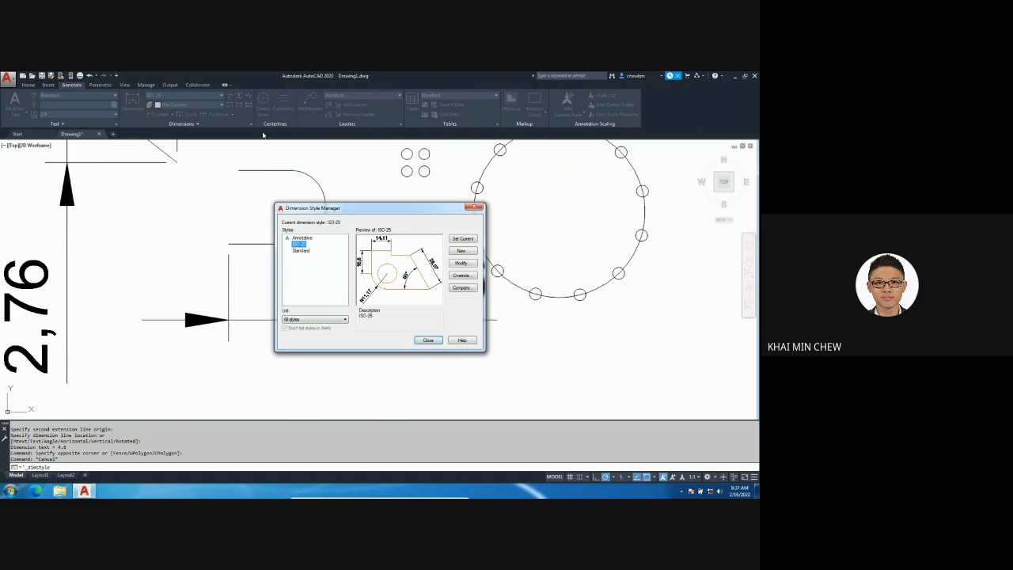
pyautogui.moveTo(391, 213); pyautogui.dragTo(378, 191)
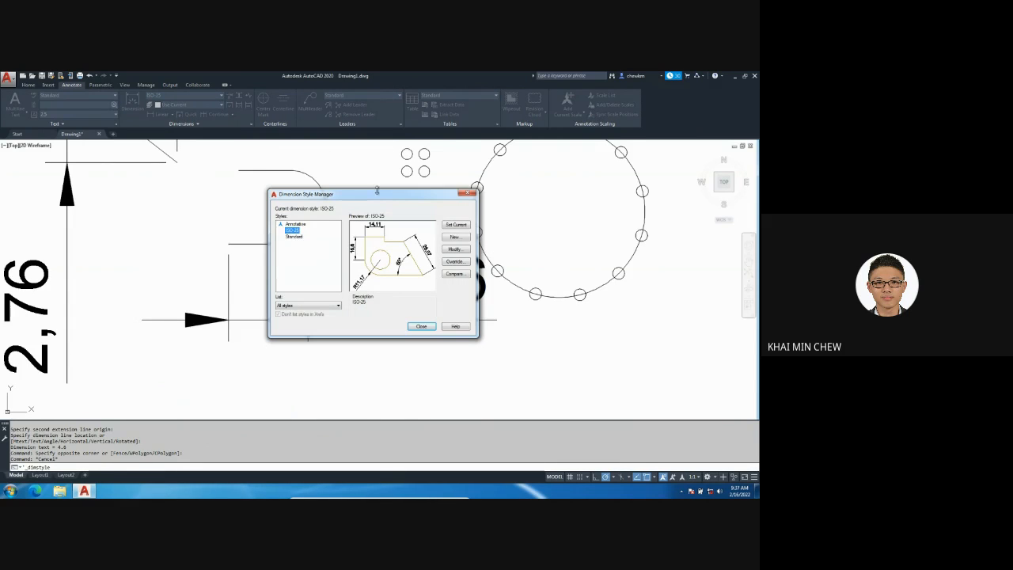
pyautogui.click(452, 248)
pyautogui.moveTo(440, 166); pyautogui.dragTo(381, 103)
pyautogui.moveTo(426, 302); pyautogui.dragTo(604, 473)
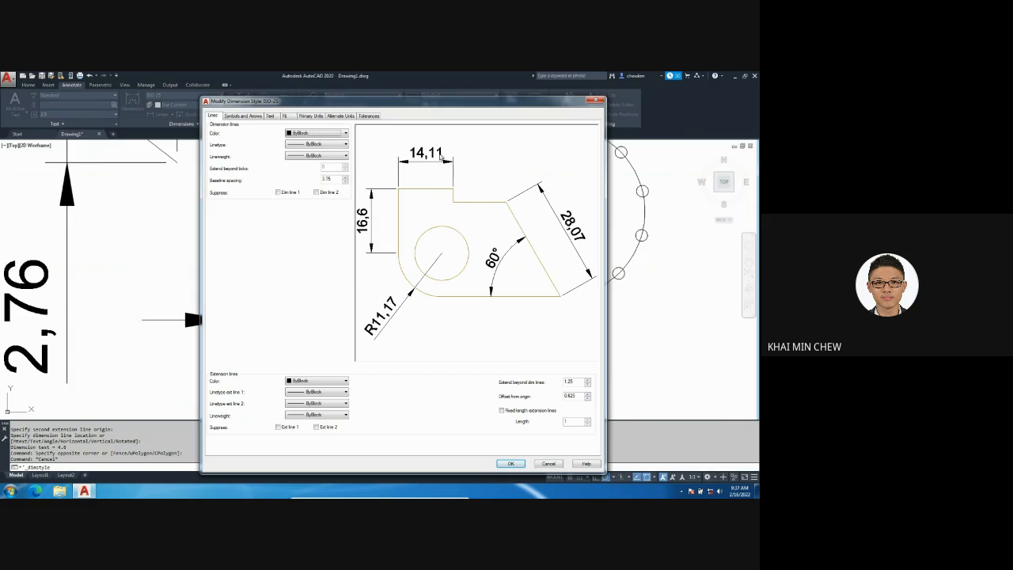
pyautogui.click(270, 116)
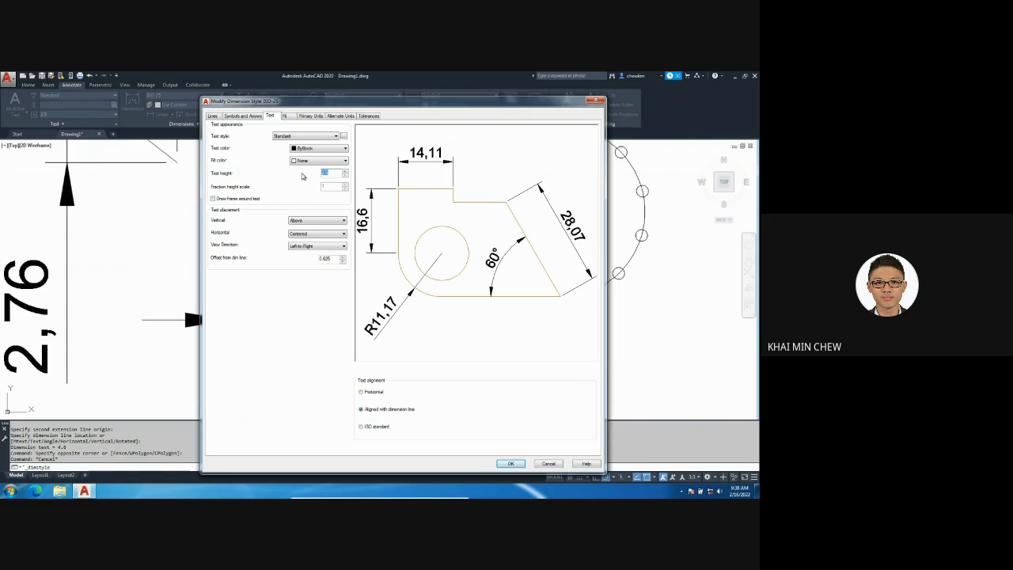
pyautogui.write('1.5')
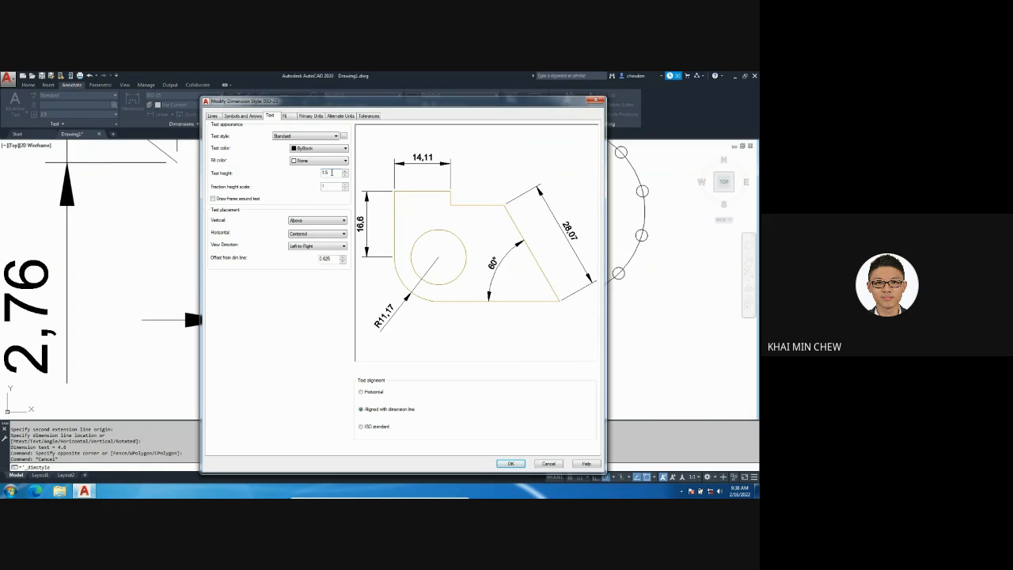
pyautogui.press('BackSpace')
pyautogui.press('BackSpace')
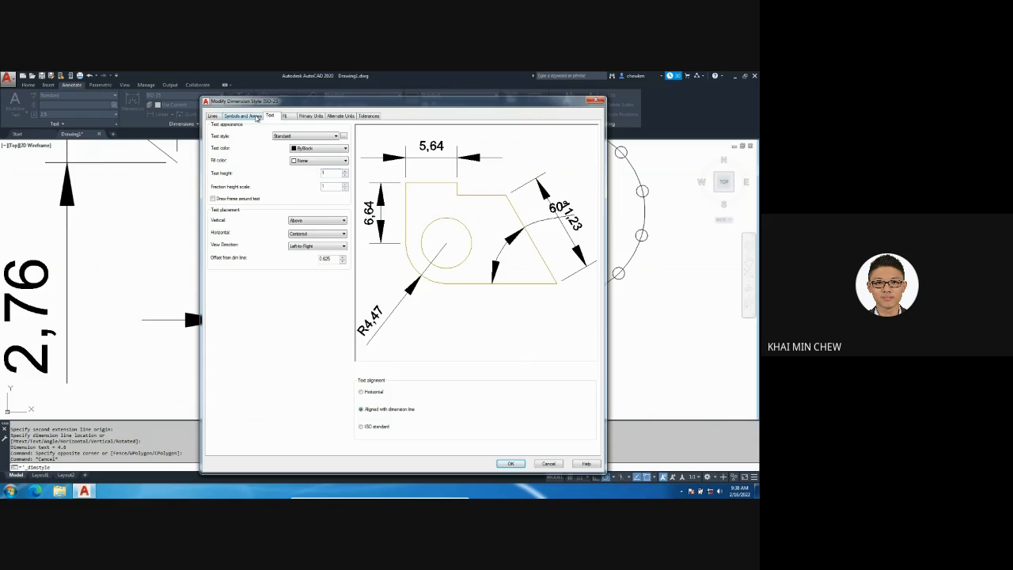
# Step: Set the dimension style's arrow size to 1 and its text offset from the dimension line to 0.3
pyautogui.click(256, 116)
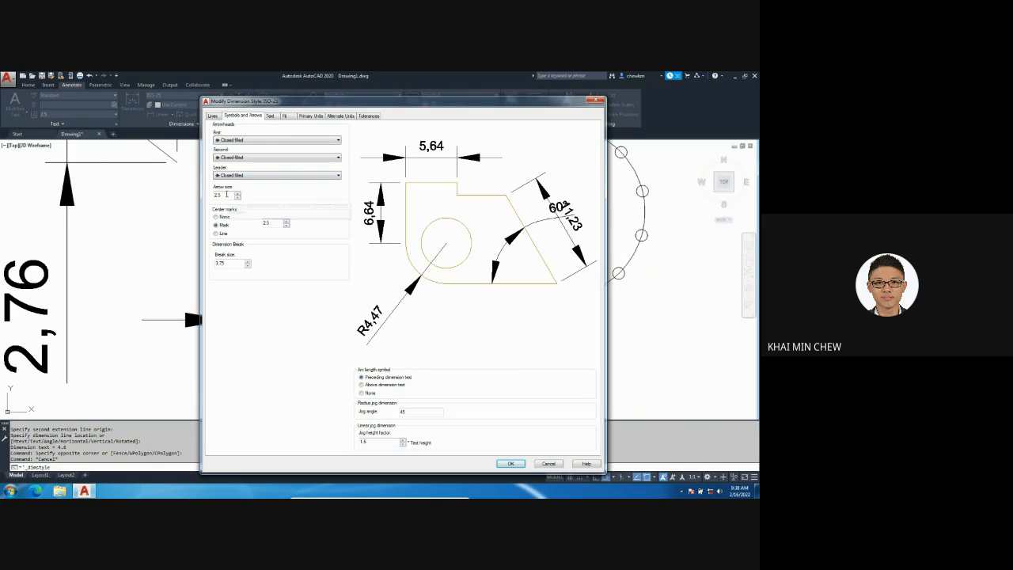
pyautogui.doubleClick(222, 195)
pyautogui.write('1')
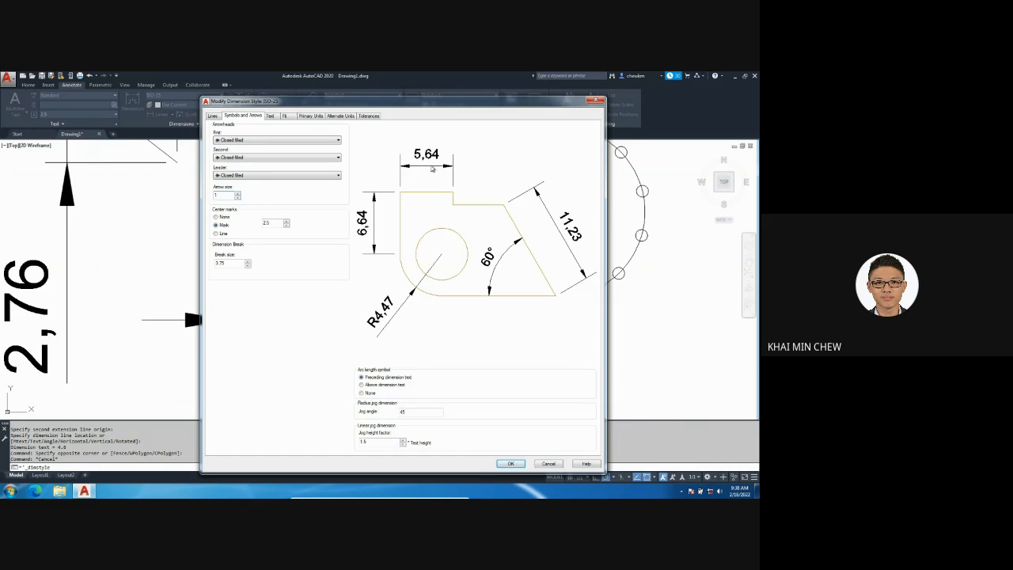
pyautogui.click(273, 116)
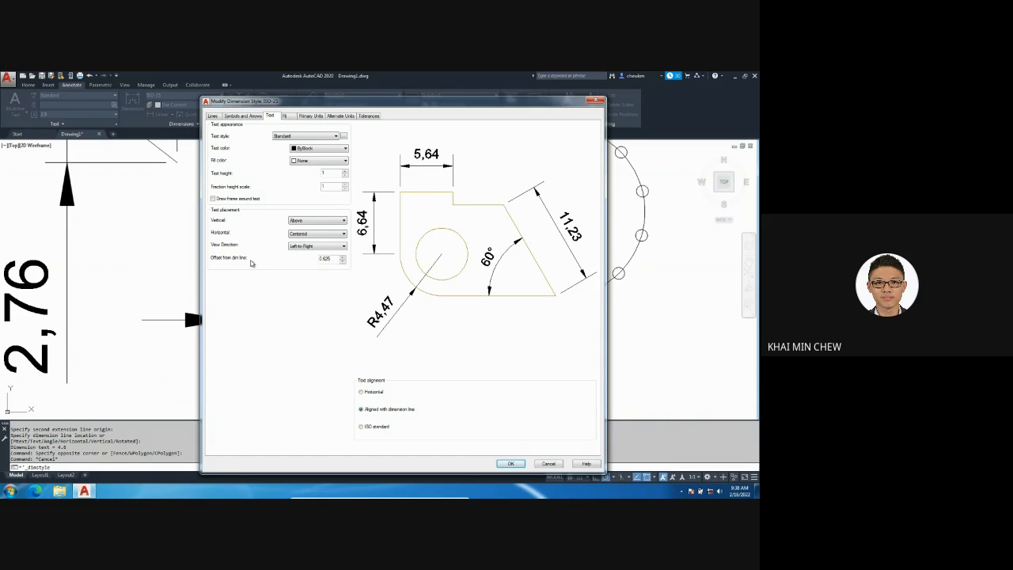
pyautogui.moveTo(337, 259); pyautogui.dragTo(297, 262)
pyautogui.write('0.3')
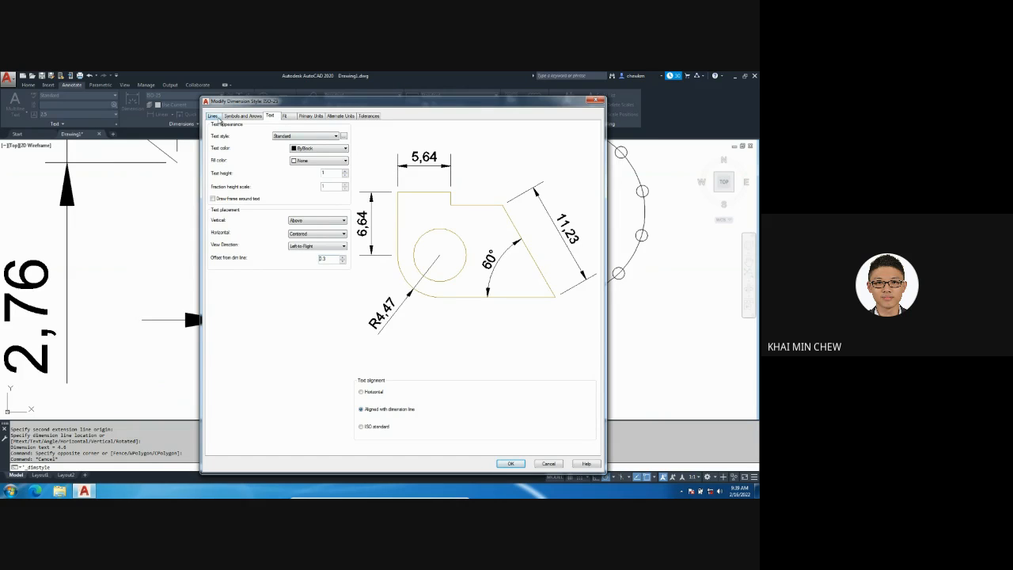
# Step: Set the extension lines to extend 0.3 beyond the dimension lines, with an offset of 0.3 from the origin
pyautogui.click(213, 116)
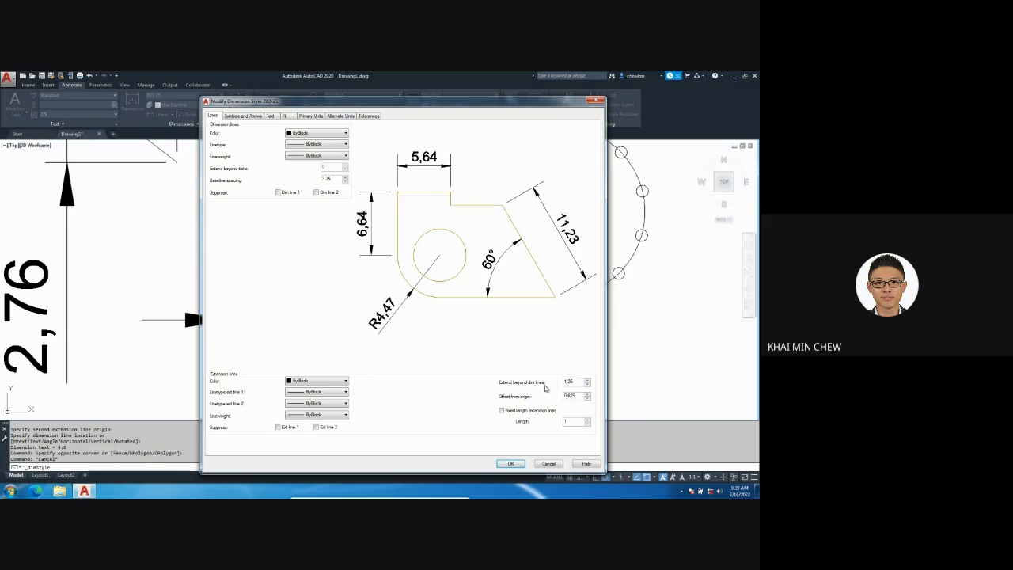
pyautogui.moveTo(575, 383); pyautogui.dragTo(542, 382)
pyautogui.write('0.3')
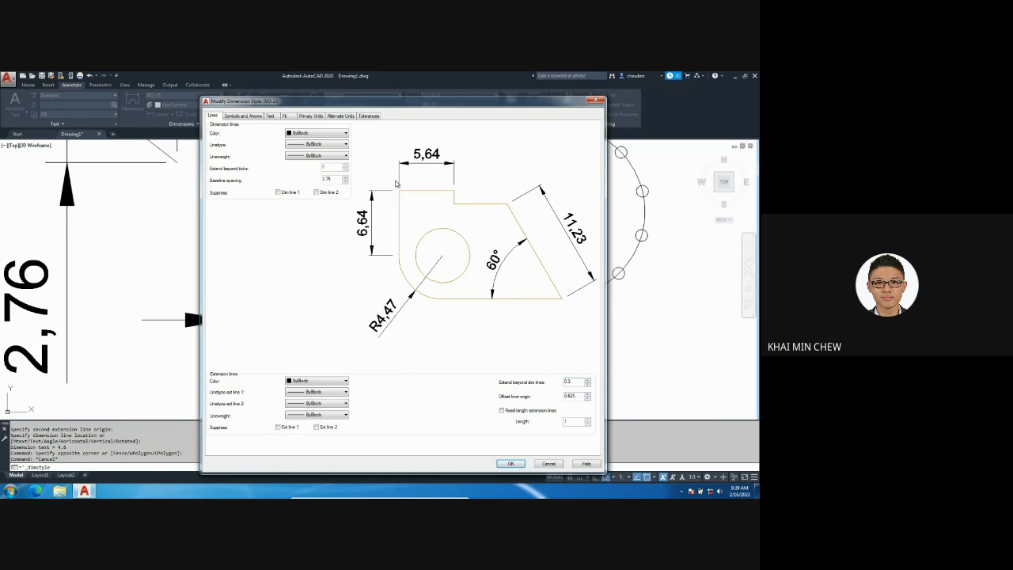
pyautogui.doubleClick(578, 396)
pyautogui.write('0.3')
pyautogui.click(586, 395)
# Step: Change the linear dimensions' decimal separator to a period and apply the modified ISO-25 style to the drawing
pyautogui.click(311, 117)
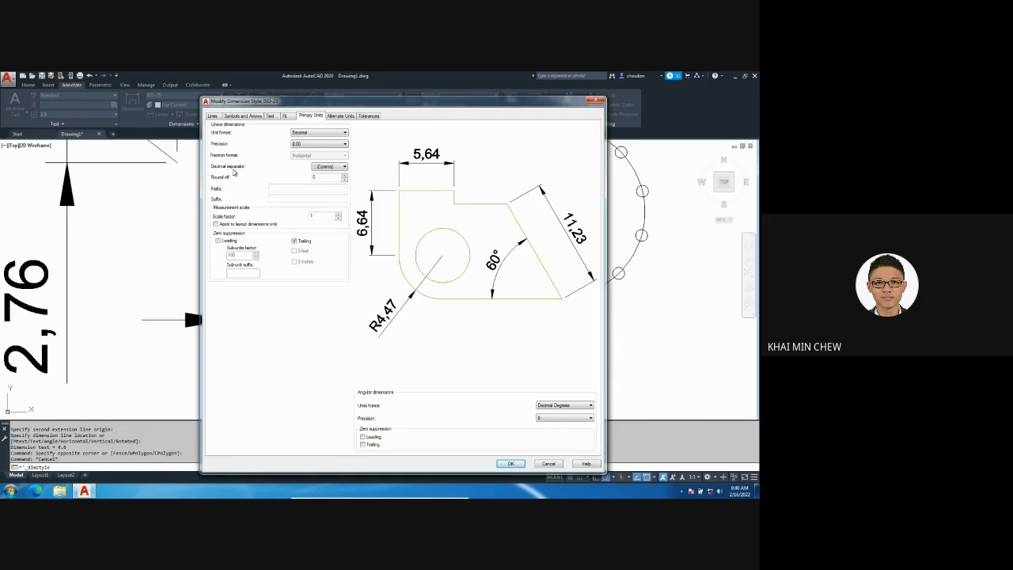
pyautogui.click(330, 167)
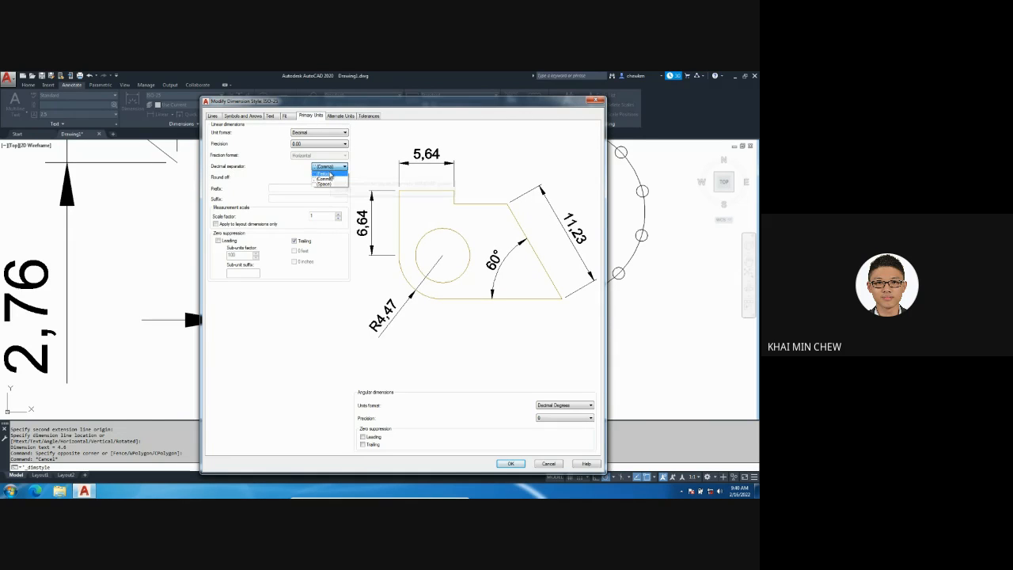
pyautogui.click(323, 173)
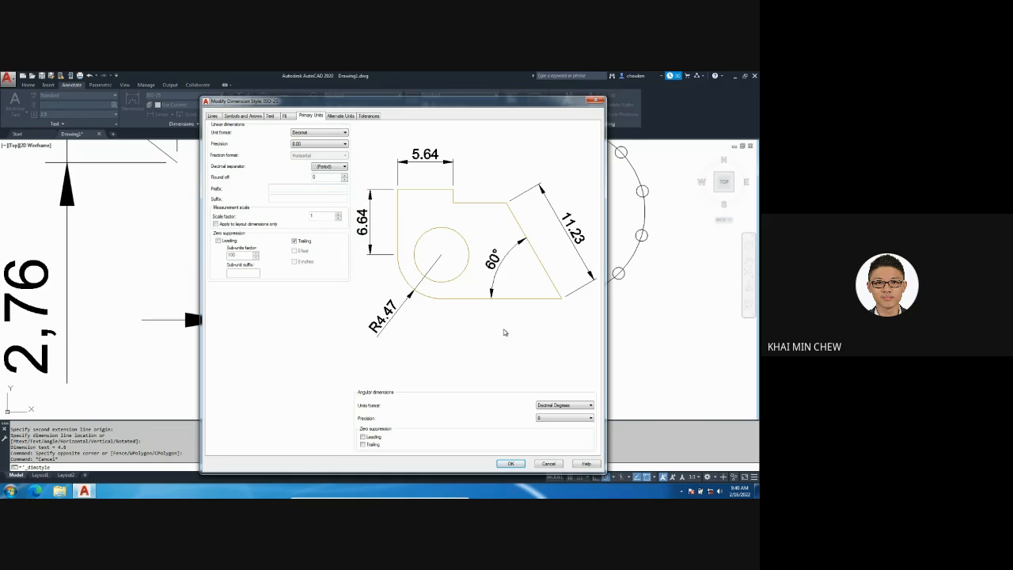
pyautogui.click(514, 463)
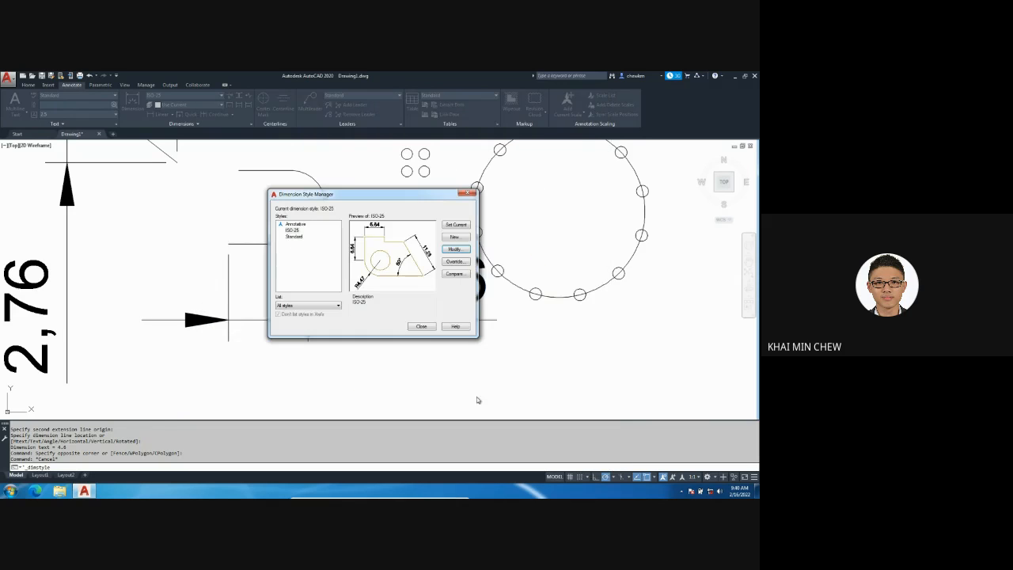
pyautogui.click(421, 326)
pyautogui.scroll(-2, 274, 252)
pyautogui.moveTo(274, 252); pyautogui.dragTo(300, 283, button='middle')
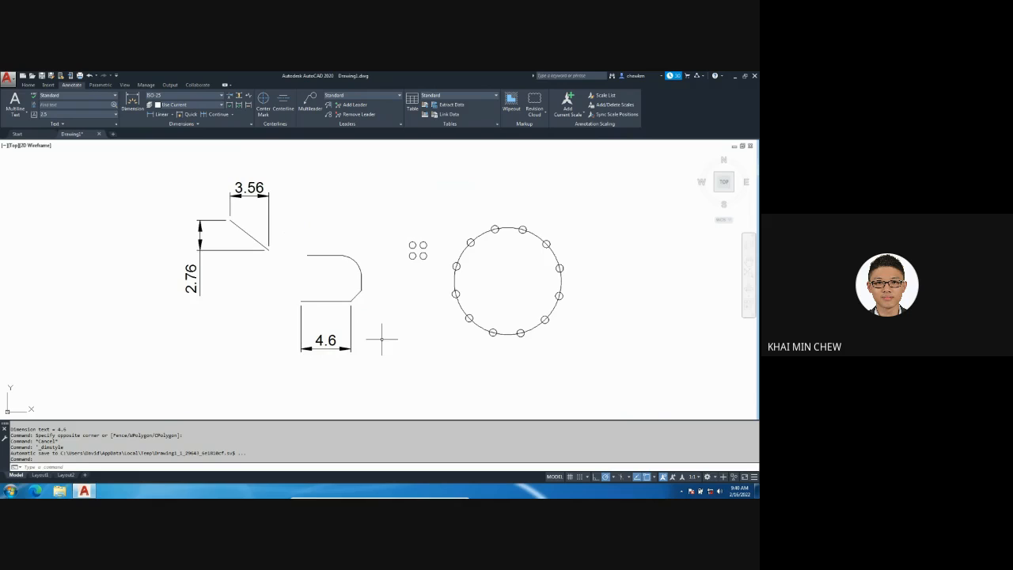
pyautogui.scroll(5, 327, 348)
pyautogui.scroll(-5, 328, 348)
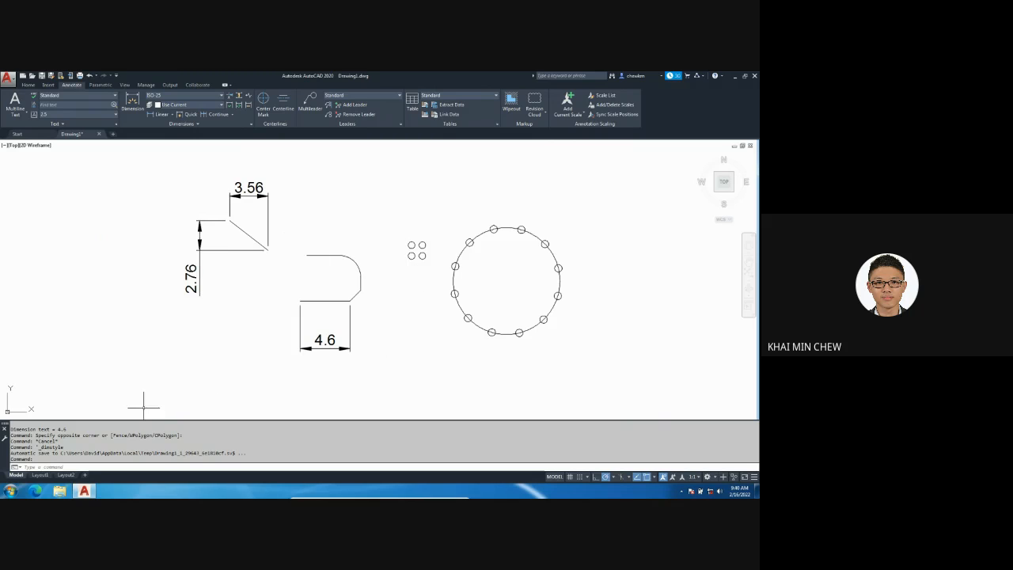
# Step: Add a multileader pointing at the chamfered corner, landing below and to its right, with the text C3.5
pyautogui.click(309, 103)
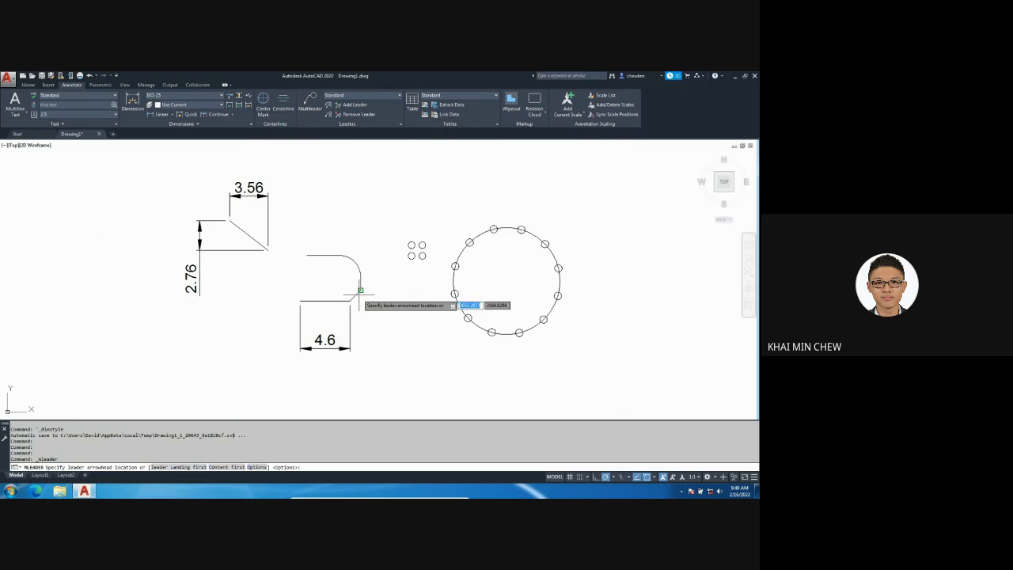
pyautogui.click(652, 477)
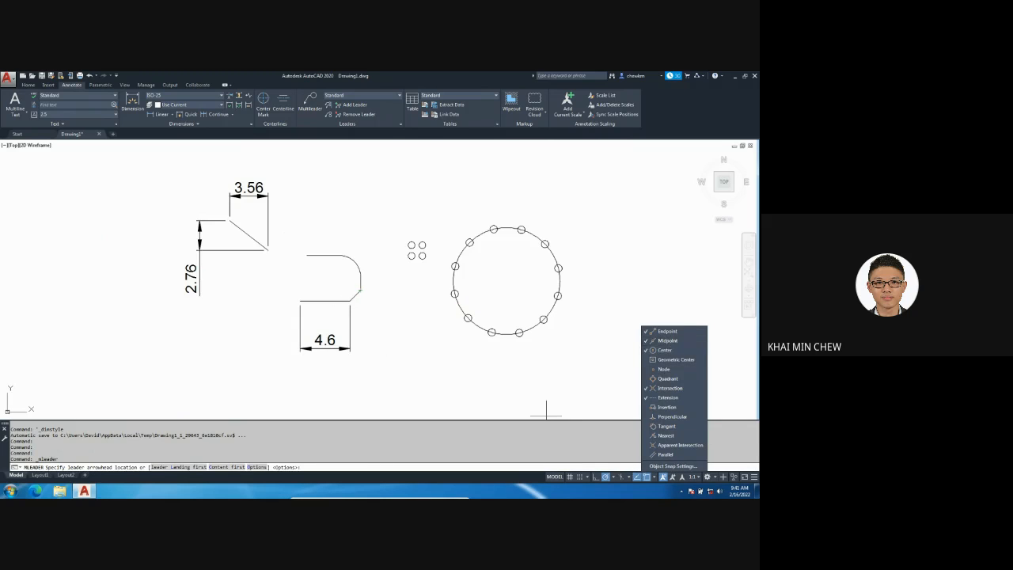
pyautogui.click(355, 296)
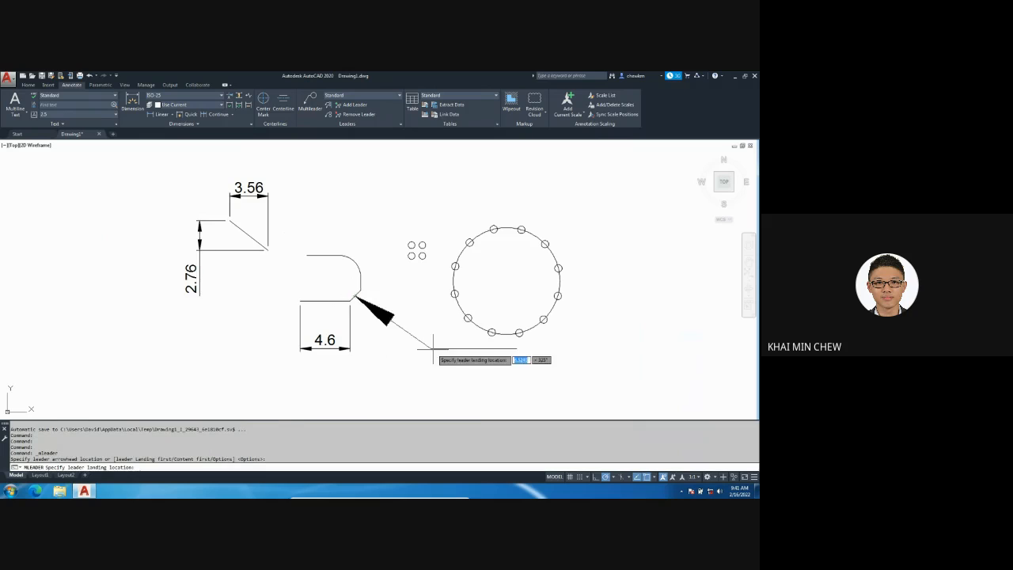
pyautogui.click(441, 356)
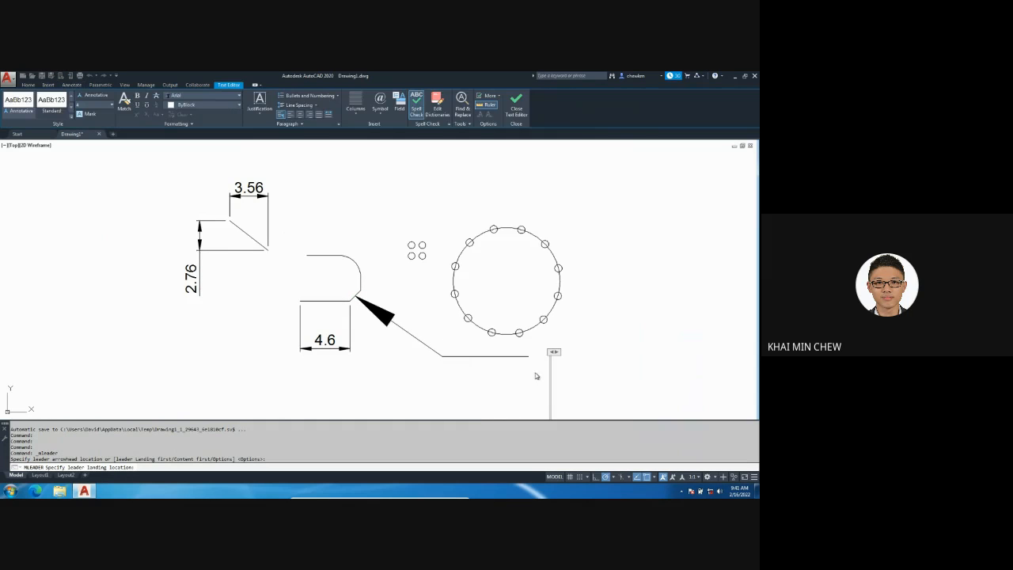
pyautogui.write('C3.5')
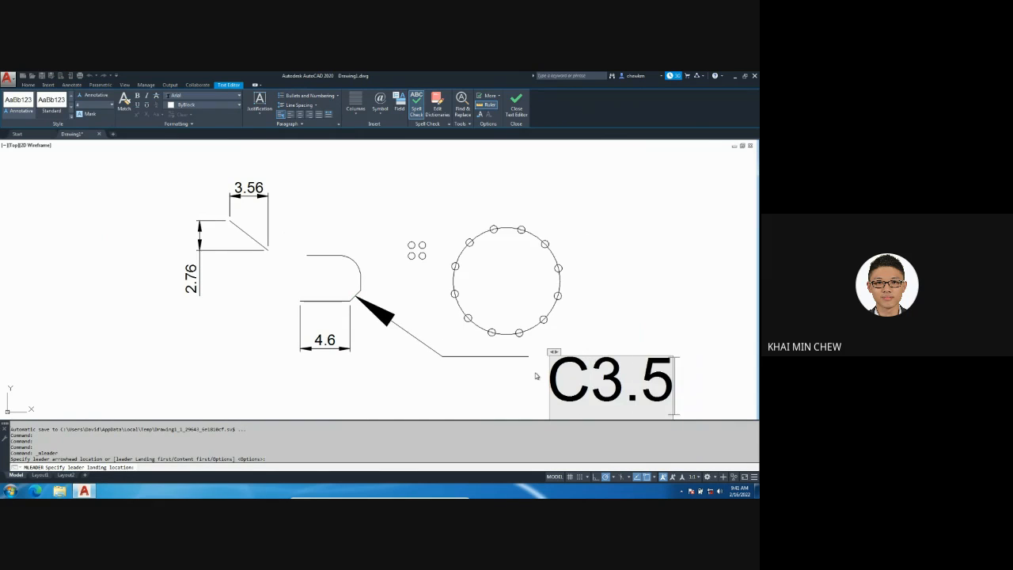
pyautogui.click(617, 282)
pyautogui.press('Escape')
# Step: Examine the leader format settings of the Standard multileader style used by the C3.5 leader
pyautogui.moveTo(576, 309); pyautogui.dragTo(487, 270, button='middle')
pyautogui.moveTo(573, 339); pyautogui.dragTo(504, 297)
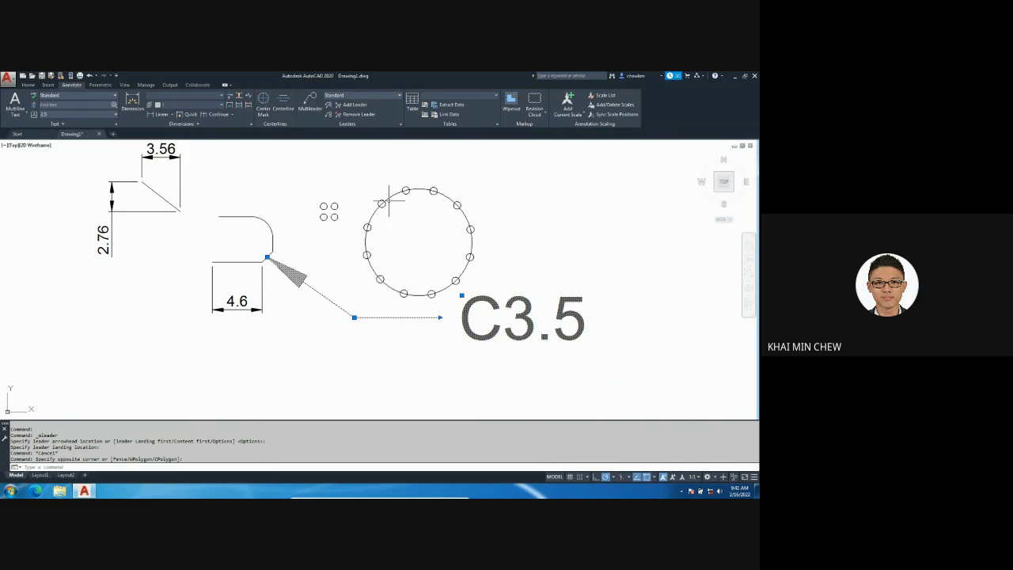
pyautogui.click(400, 125)
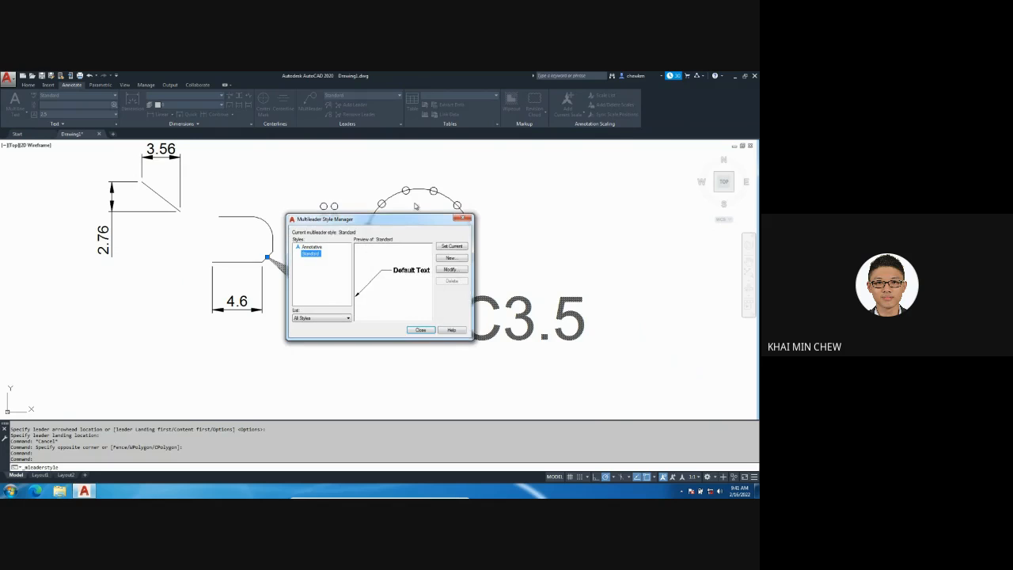
pyautogui.click(440, 270)
pyautogui.moveTo(425, 177); pyautogui.dragTo(412, 113)
pyautogui.moveTo(496, 160); pyautogui.dragTo(629, 170)
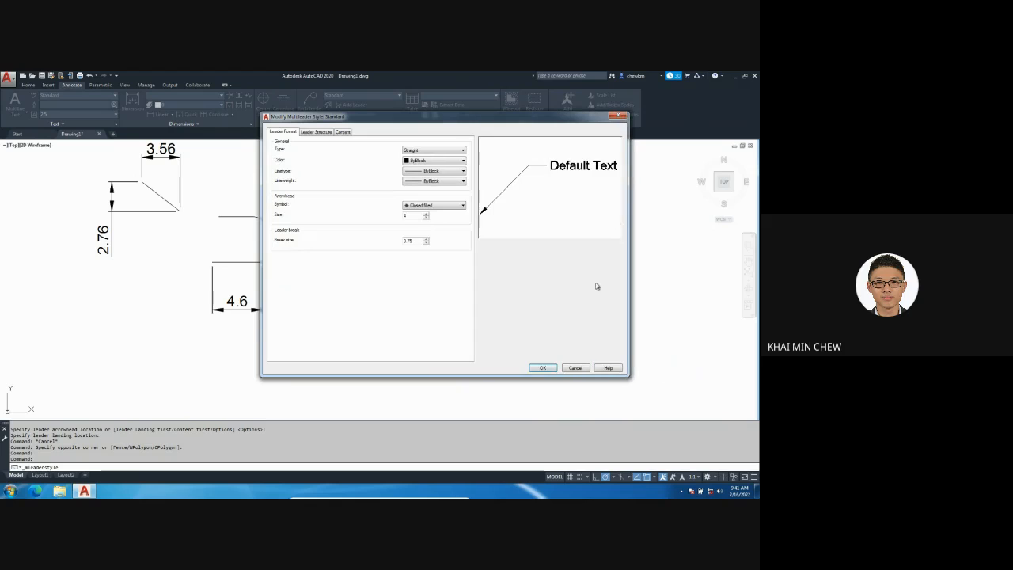
pyautogui.moveTo(626, 375); pyautogui.dragTo(693, 462)
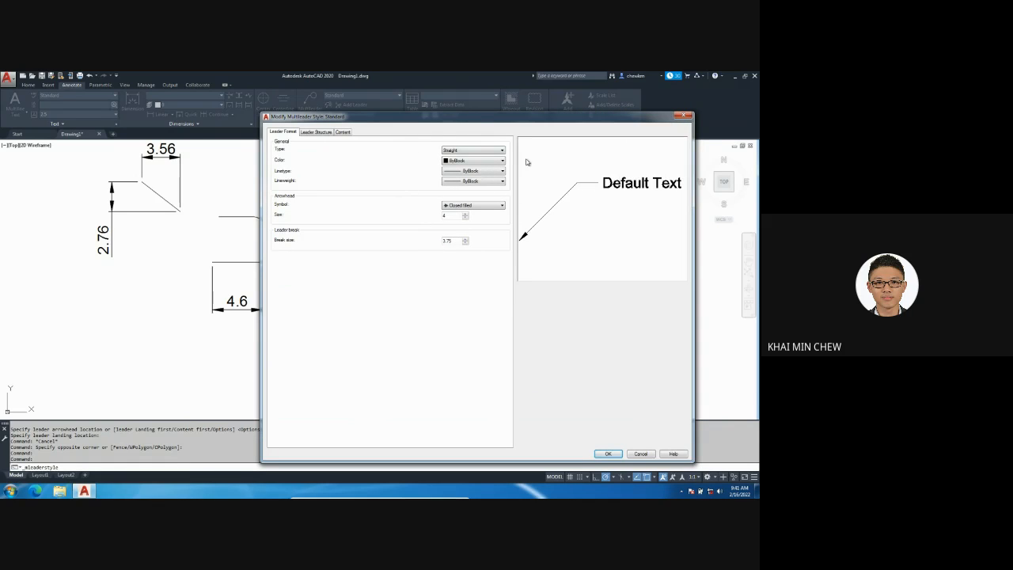
pyautogui.click(683, 115)
pyautogui.click(465, 219)
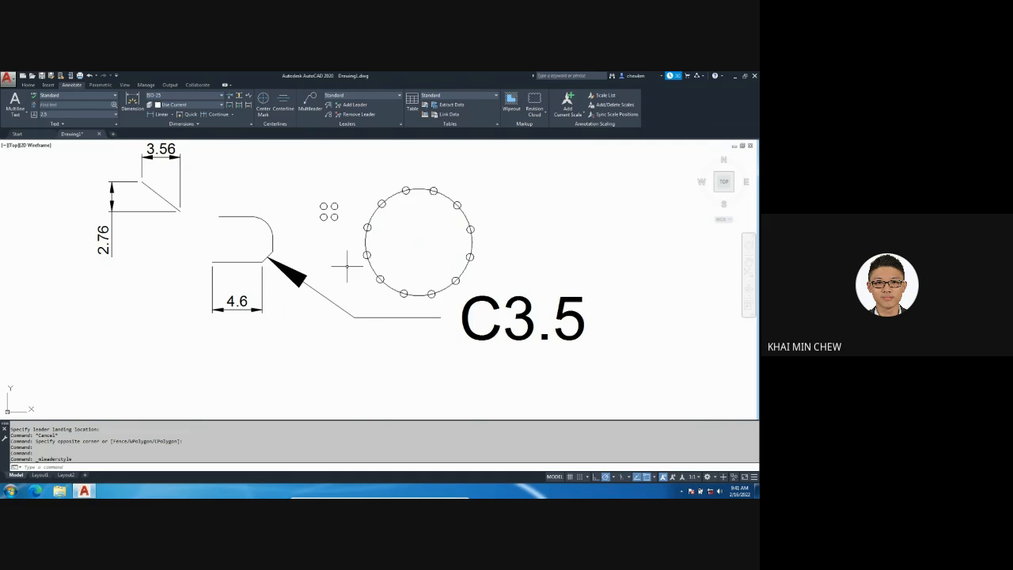
pyautogui.moveTo(340, 265); pyautogui.dragTo(354, 310, button='middle')
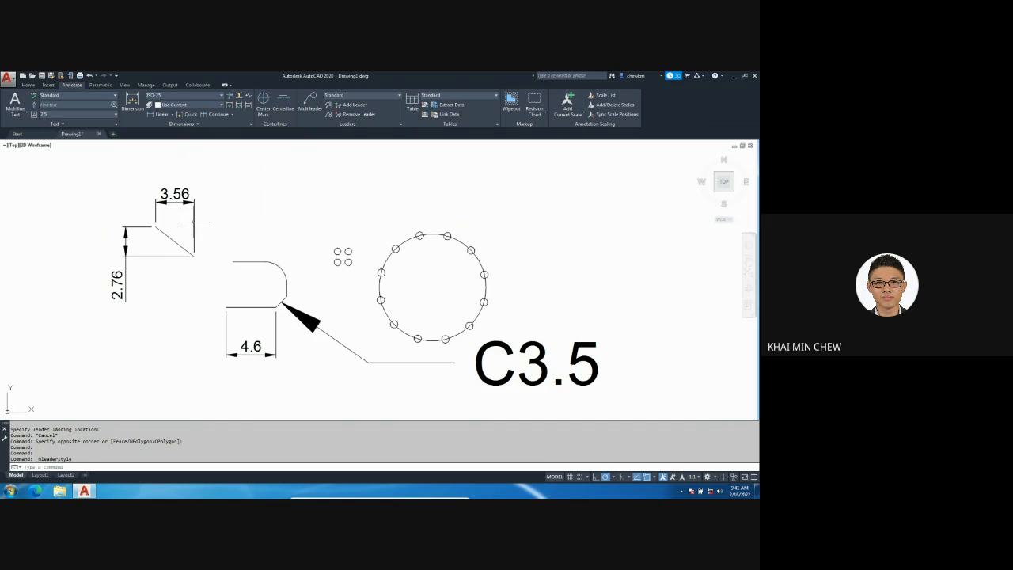
# Step: Create a new layer named dim and widen the color column in the layer list
pyautogui.click(29, 85)
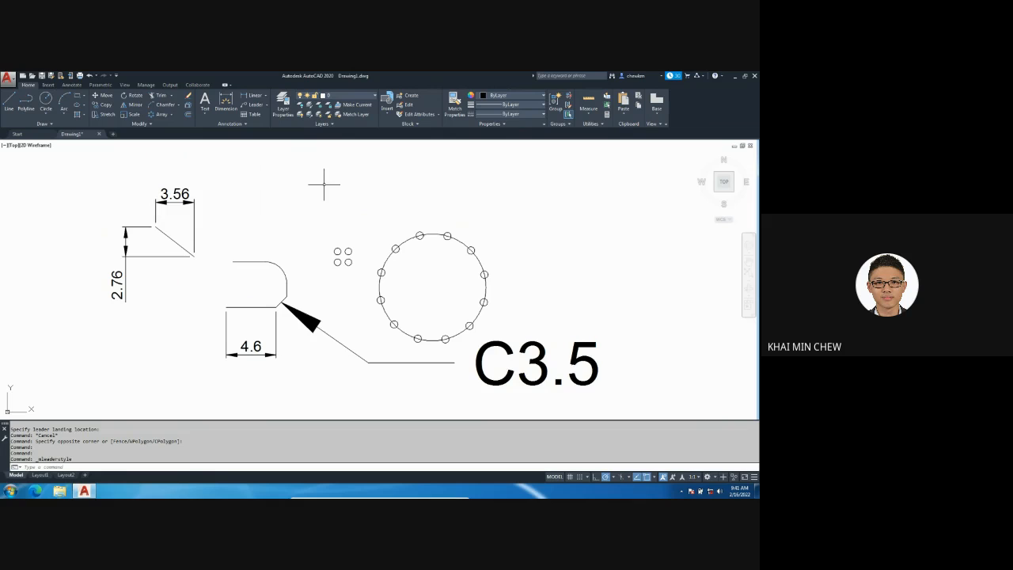
pyautogui.click(282, 106)
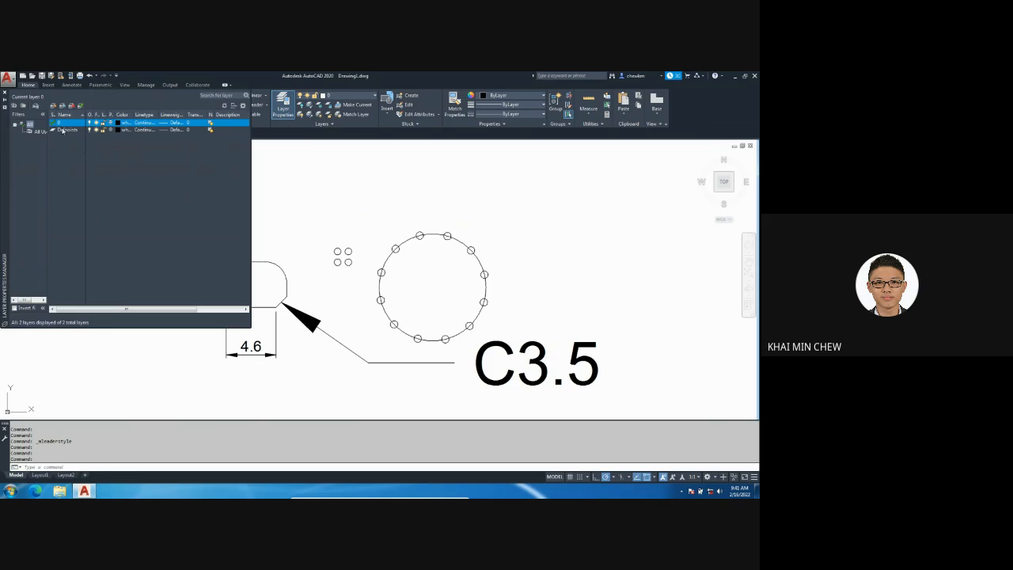
pyautogui.click(53, 106)
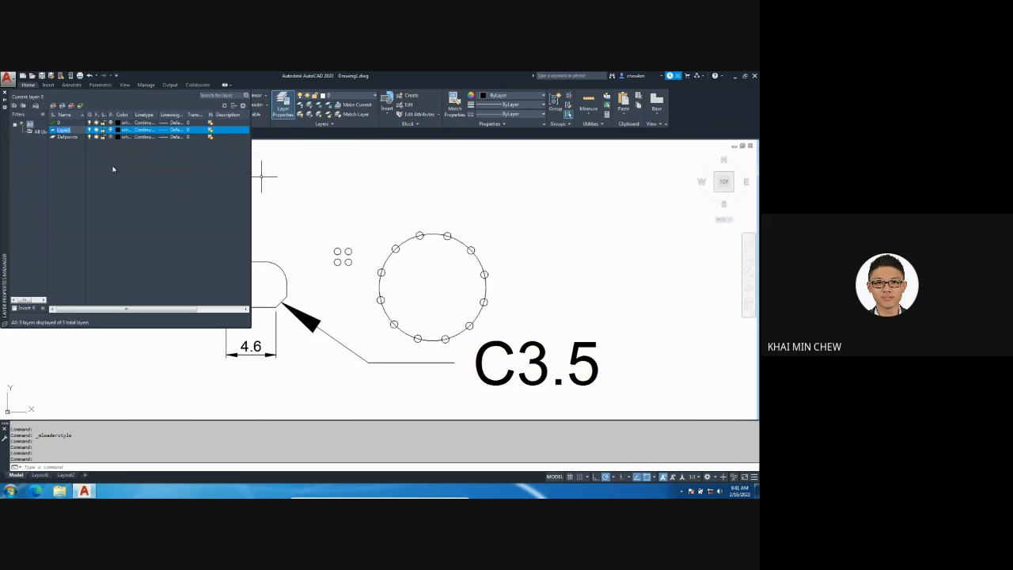
pyautogui.write('dimi')
pyautogui.moveTo(132, 114); pyautogui.dragTo(150, 114)
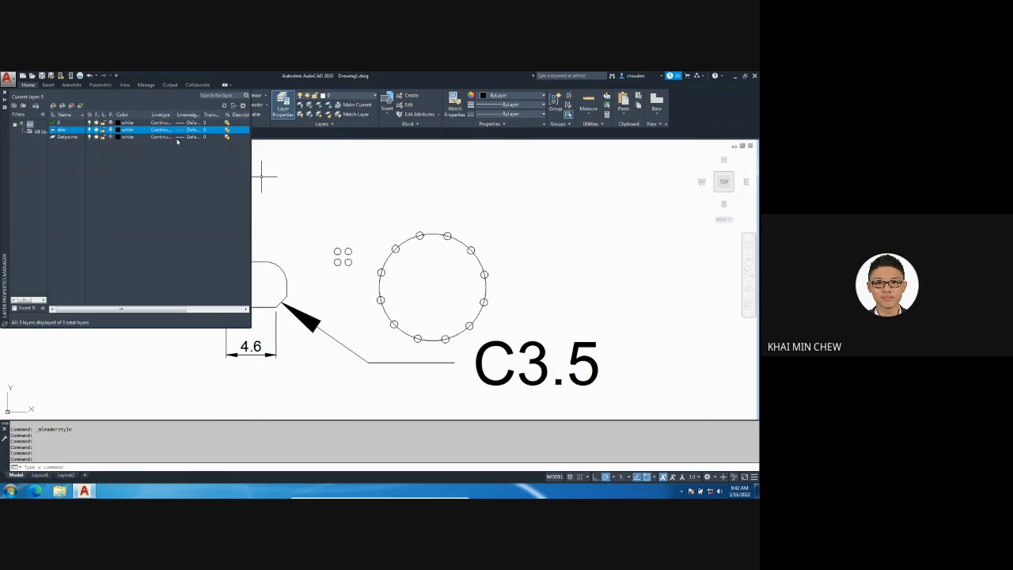
# Step: Widen the lineweight column in the layer list and set the dim layer's lineweight to 0.05 mm
pyautogui.moveTo(201, 114); pyautogui.dragTo(219, 115)
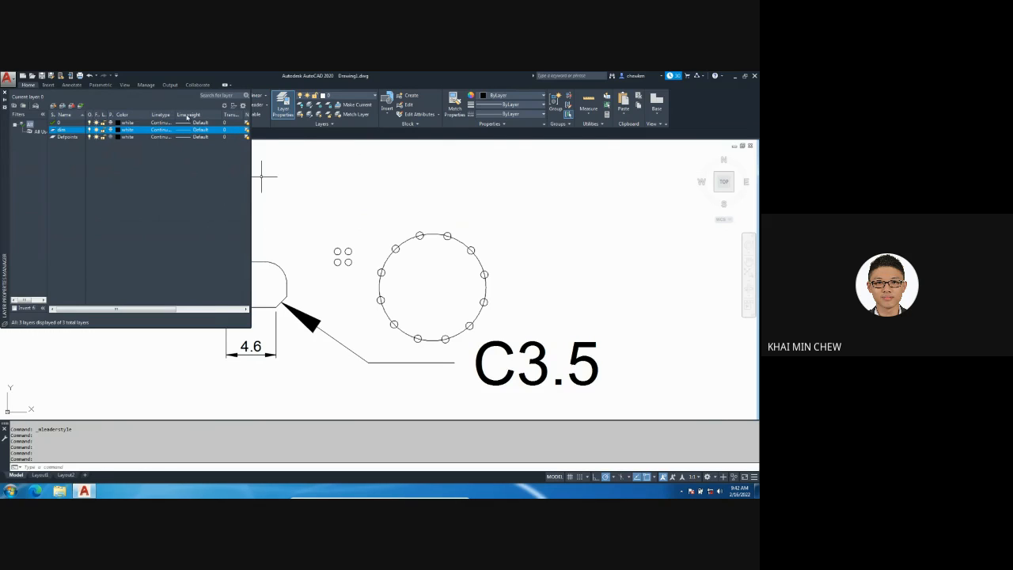
pyautogui.click(190, 131)
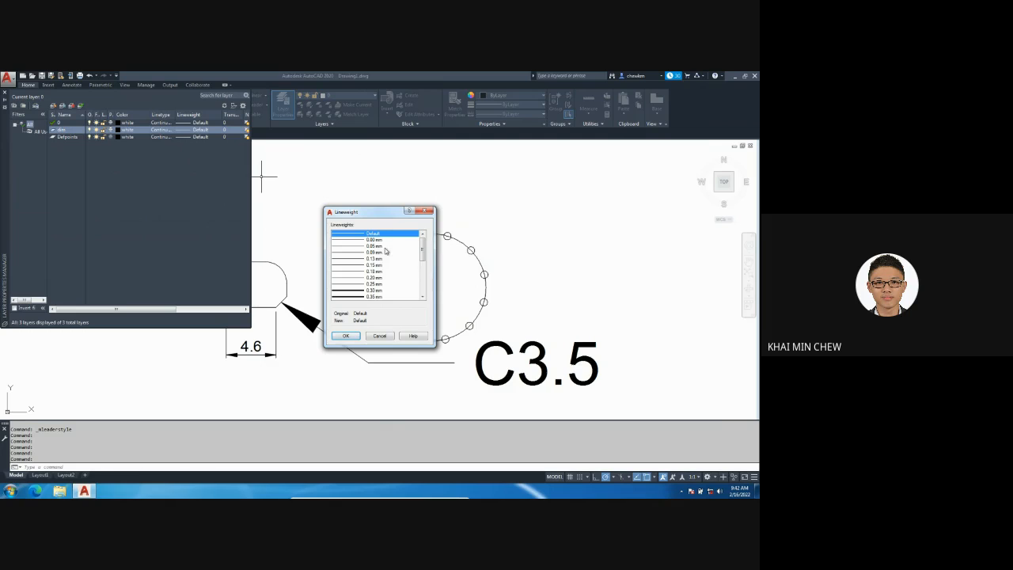
pyautogui.click(377, 272)
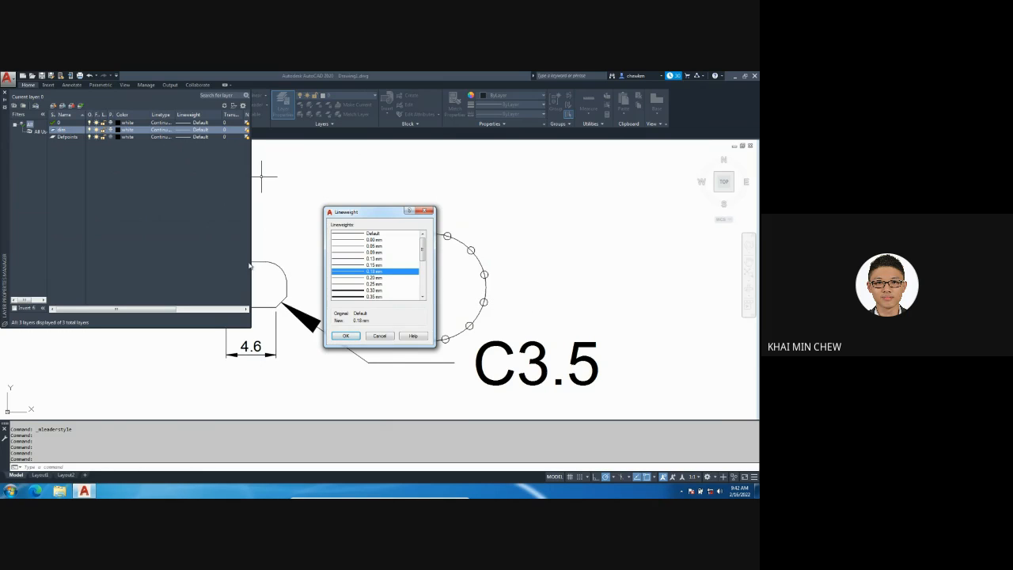
pyautogui.click(393, 246)
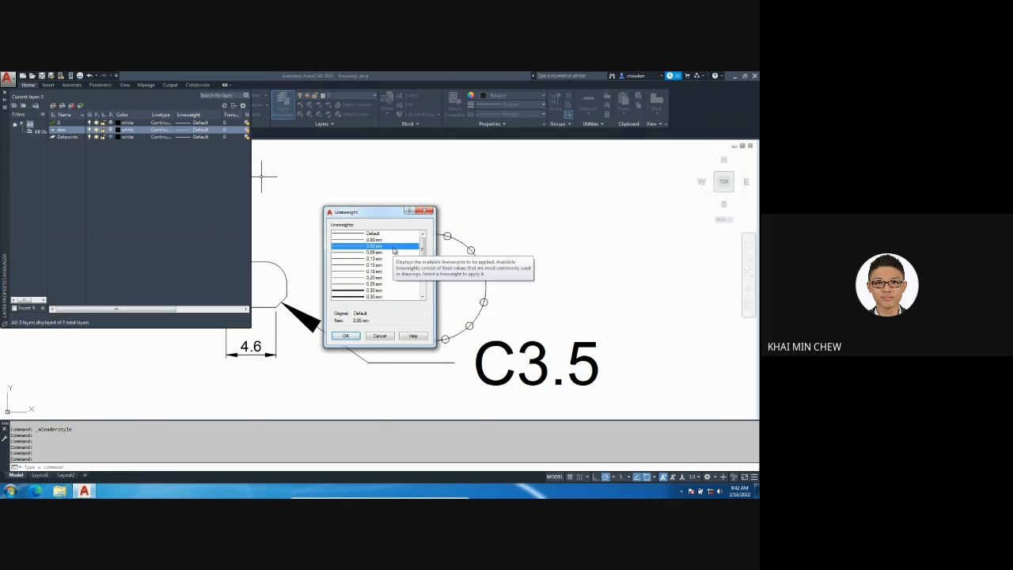
pyautogui.click(396, 240)
pyautogui.click(396, 247)
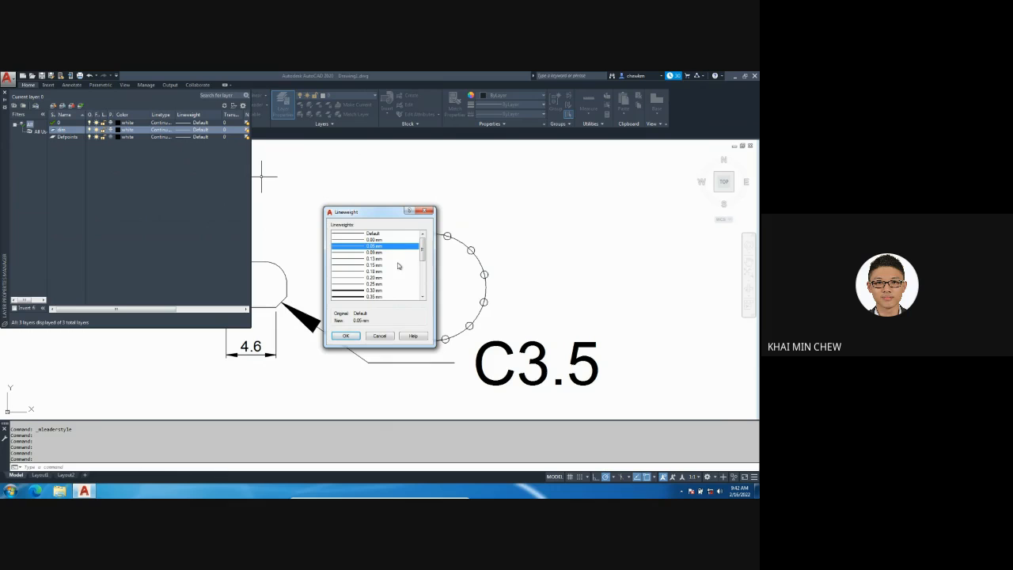
pyautogui.click(345, 335)
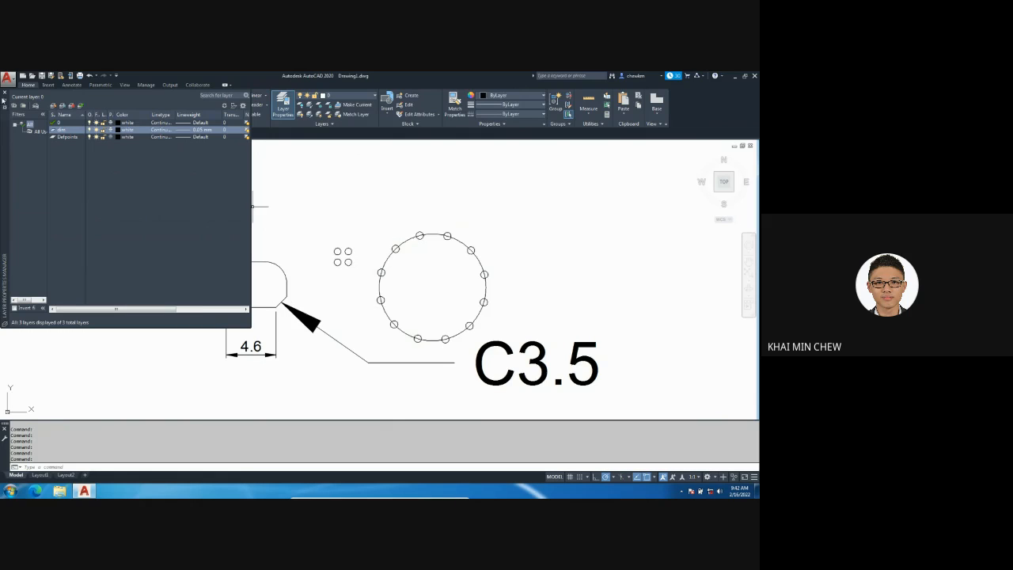
pyautogui.click(5, 93)
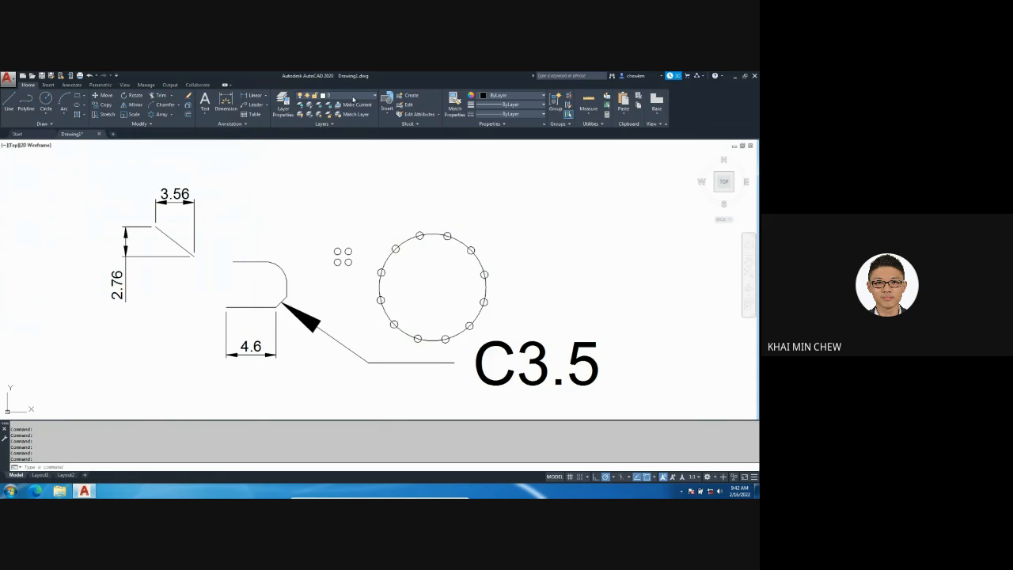
# Step: Move the horizontal dimension below the chamfered shape from layer 0 to the dim layer and reselect it
pyautogui.click(352, 98)
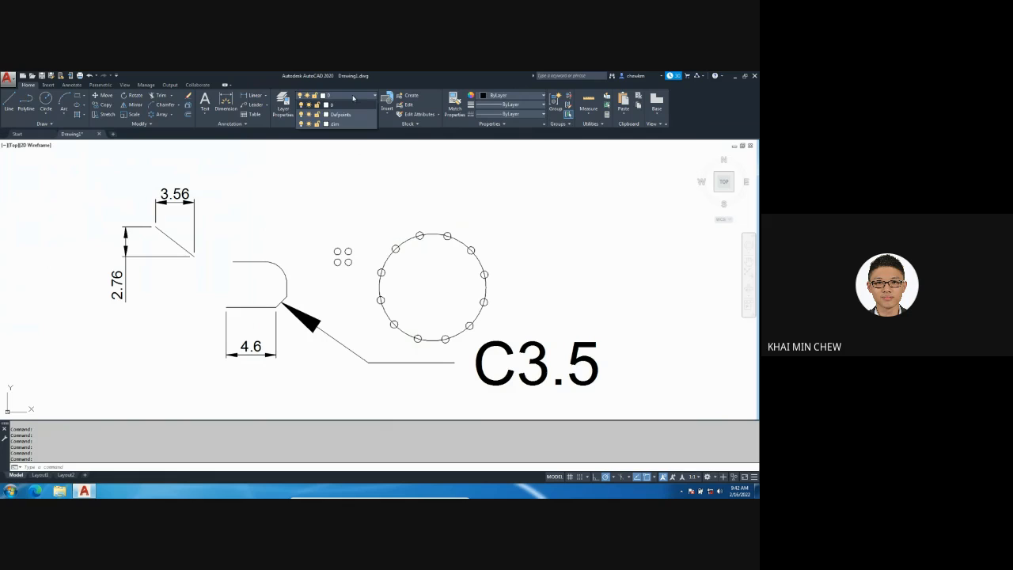
pyautogui.click(350, 104)
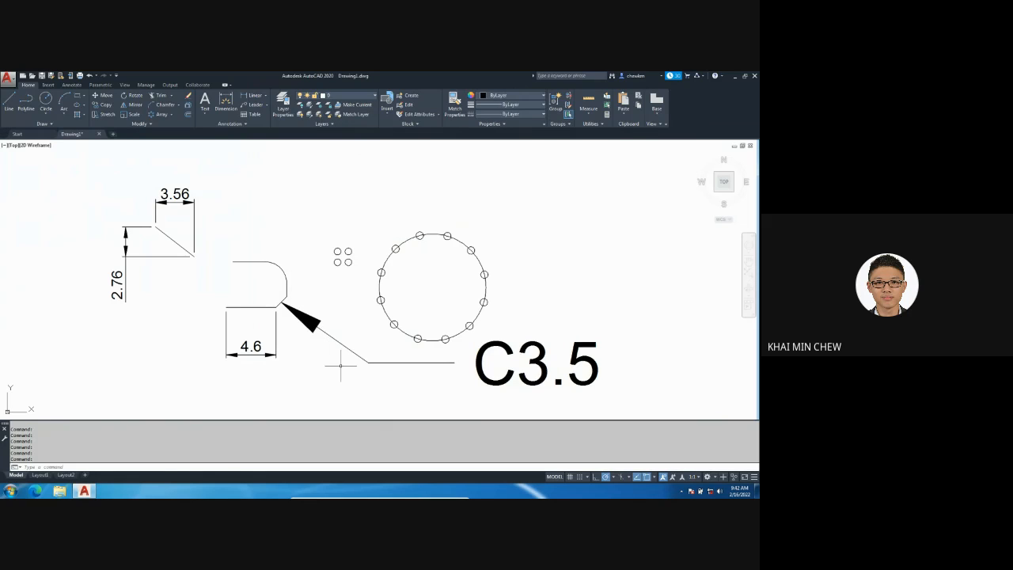
pyautogui.click(340, 364)
pyautogui.click(260, 354)
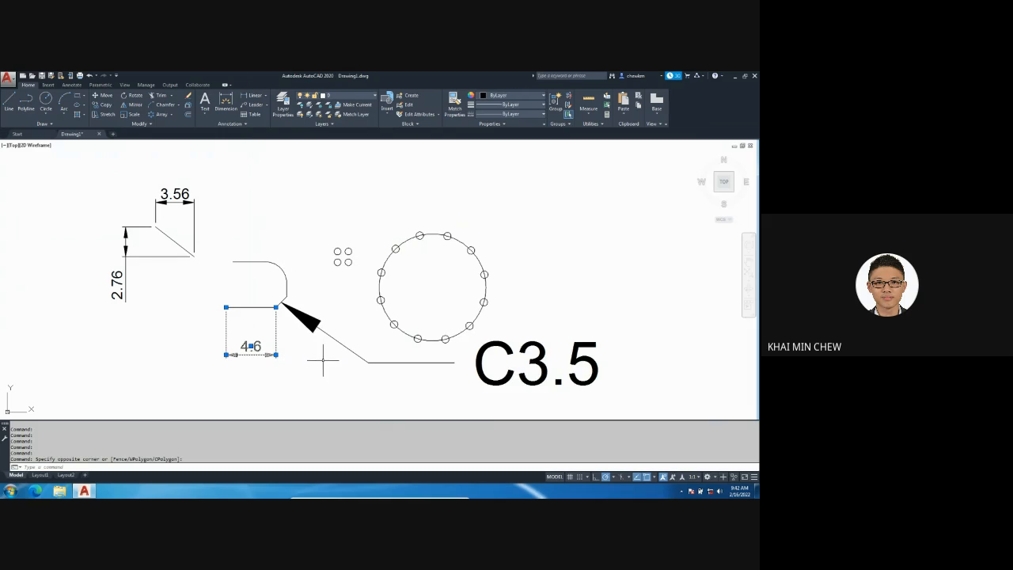
pyautogui.press('Escape')
pyautogui.click(296, 360)
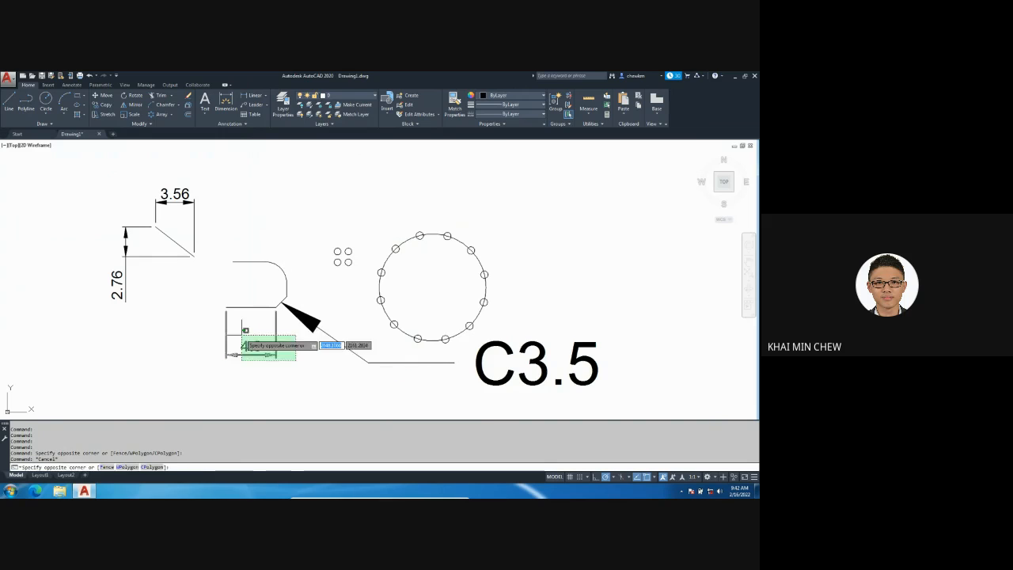
pyautogui.click(242, 336)
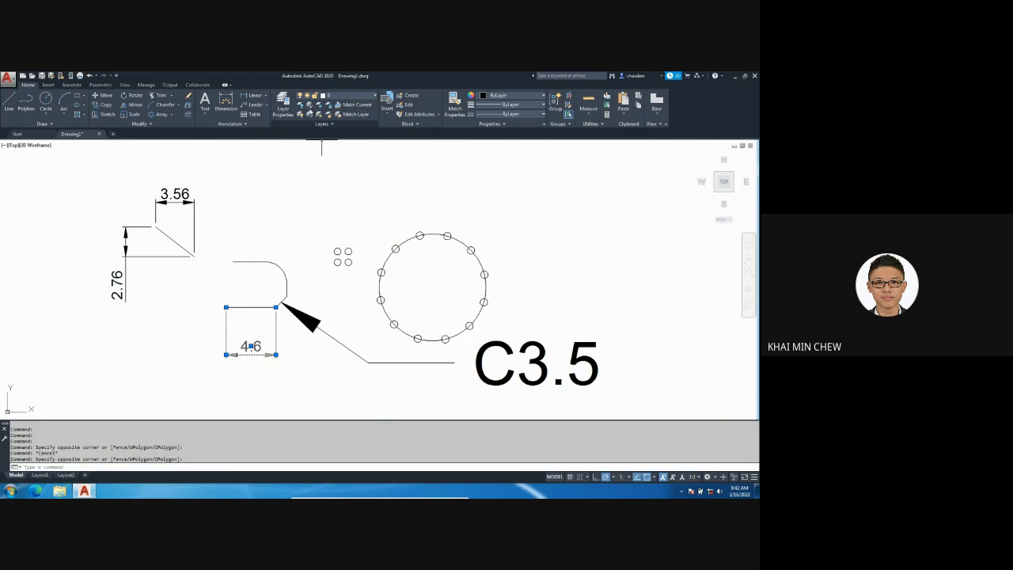
pyautogui.click(370, 97)
pyautogui.click(372, 97)
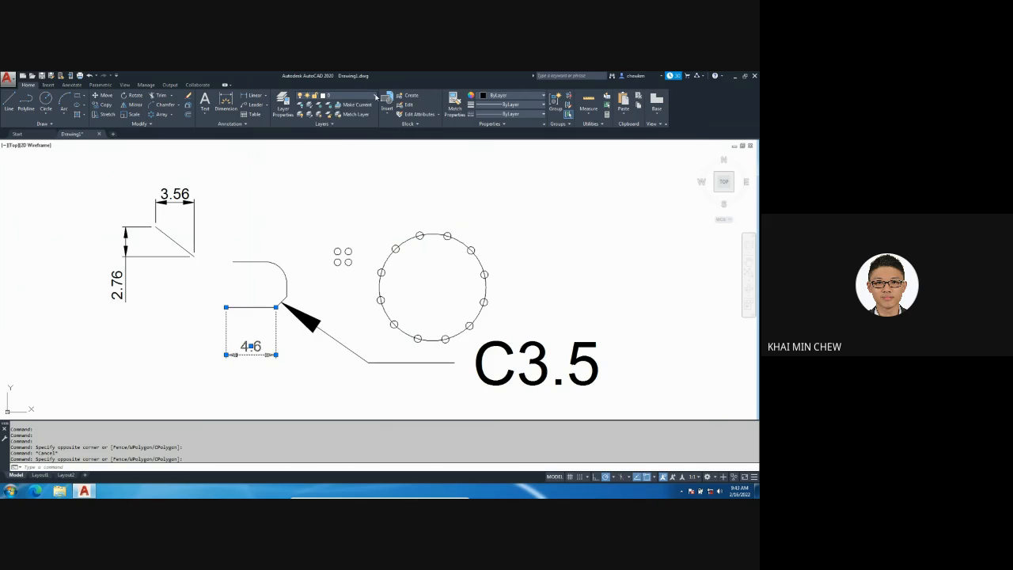
pyautogui.click(375, 97)
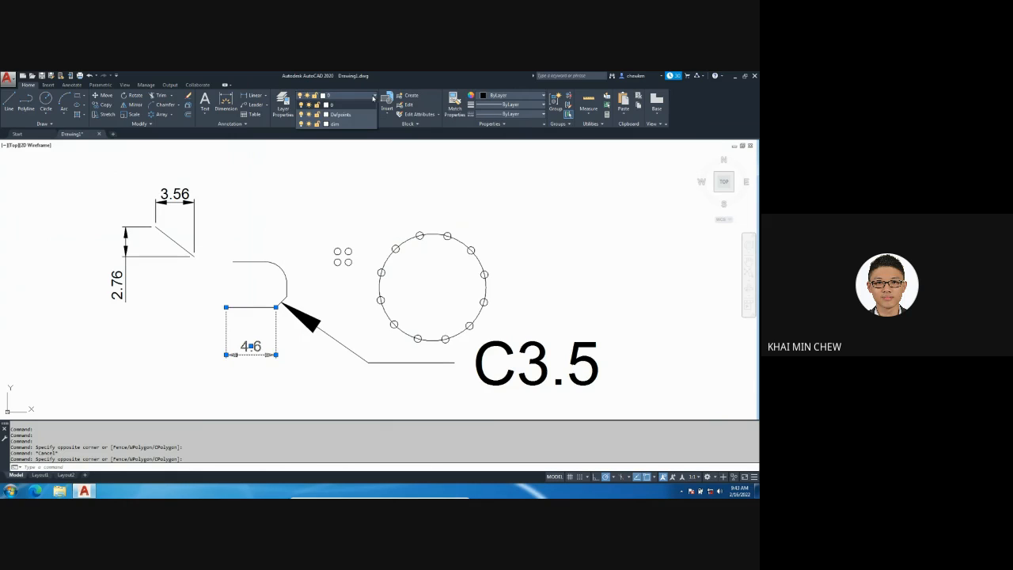
pyautogui.click(354, 123)
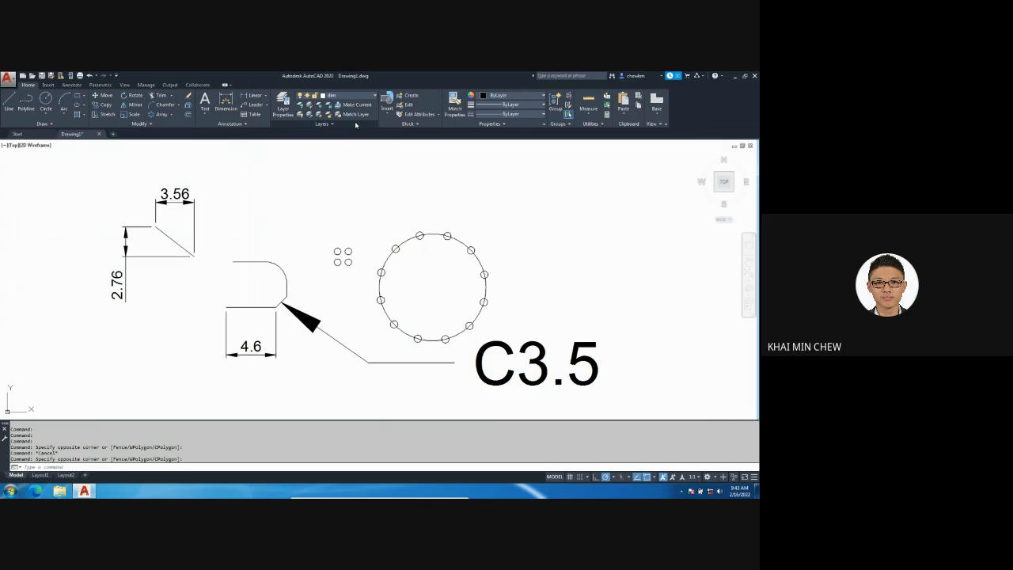
pyautogui.press('Escape')
pyautogui.click(287, 367)
pyautogui.click(256, 330)
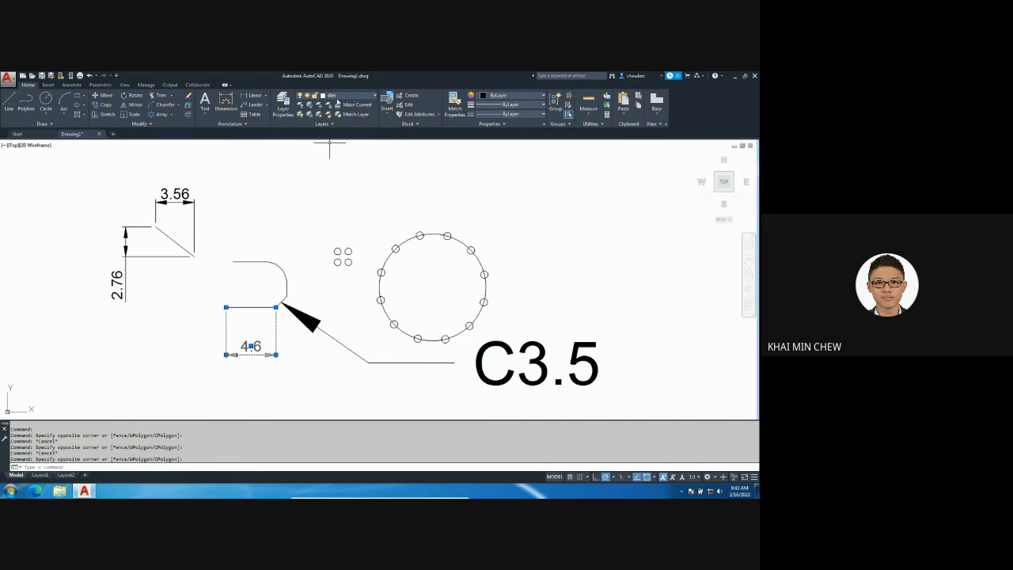
# Step: Set the dim layer's color to red in the layer properties
pyautogui.click(285, 105)
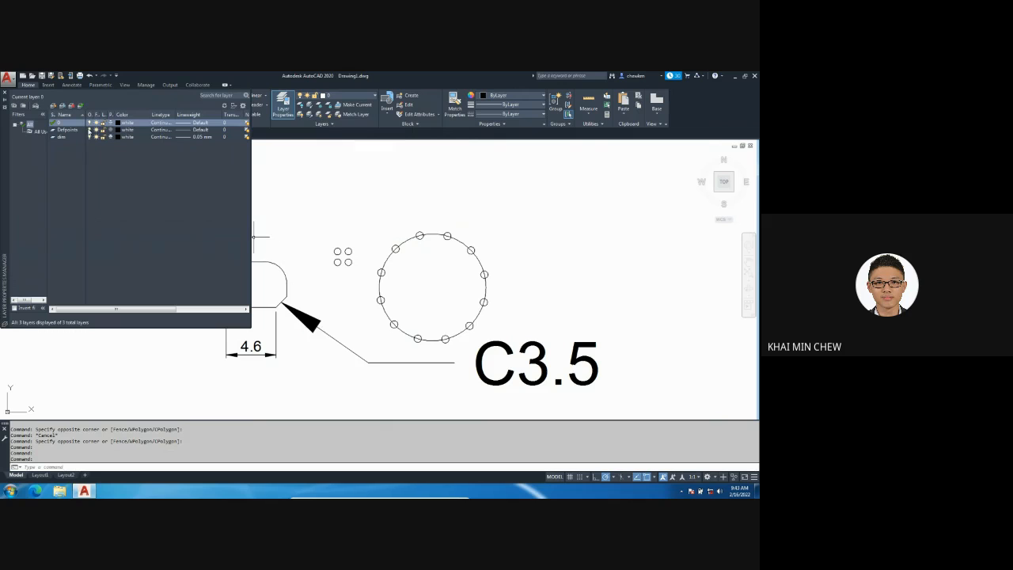
pyautogui.click(118, 137)
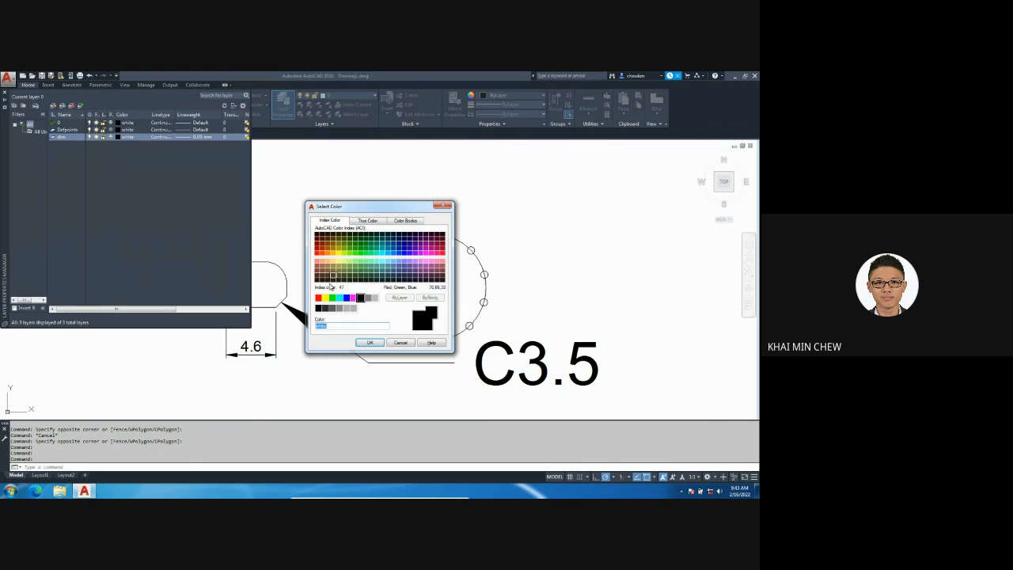
pyautogui.click(318, 298)
pyautogui.click(369, 342)
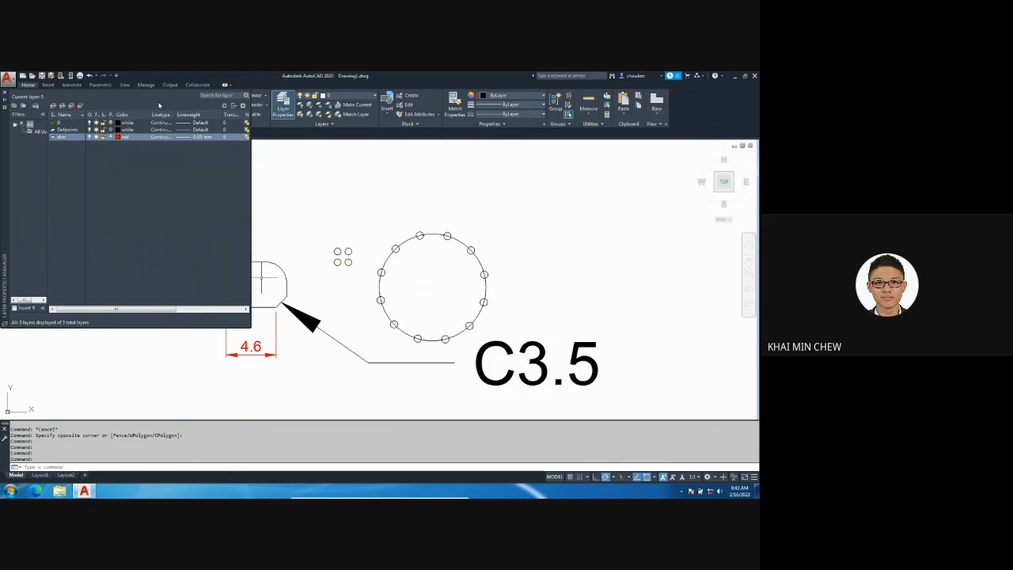
pyautogui.click(3, 92)
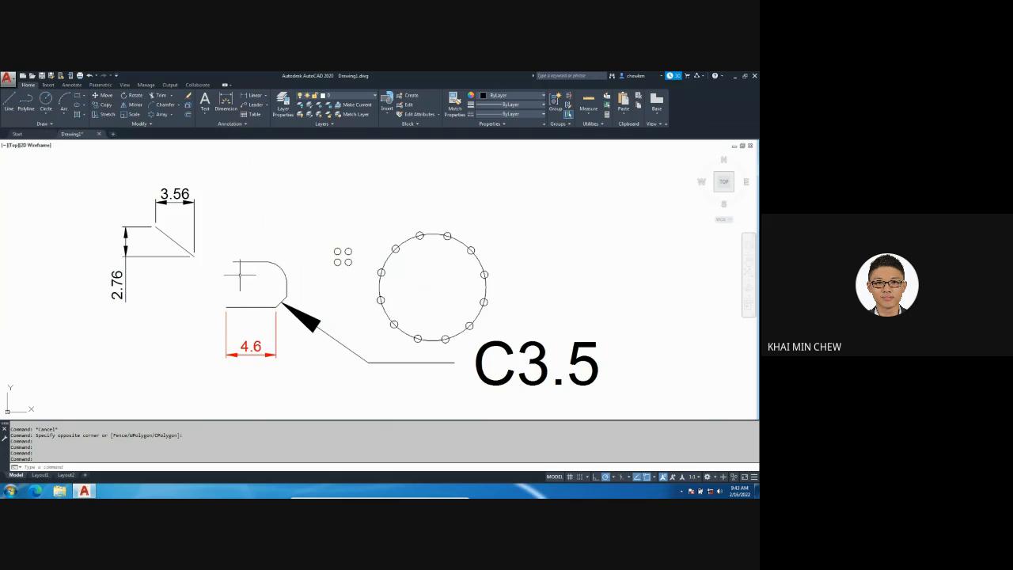
# Step: Move the sloped line's vertical dimension to the dim layer
pyautogui.click(146, 293)
pyautogui.click(107, 267)
pyautogui.click(107, 266)
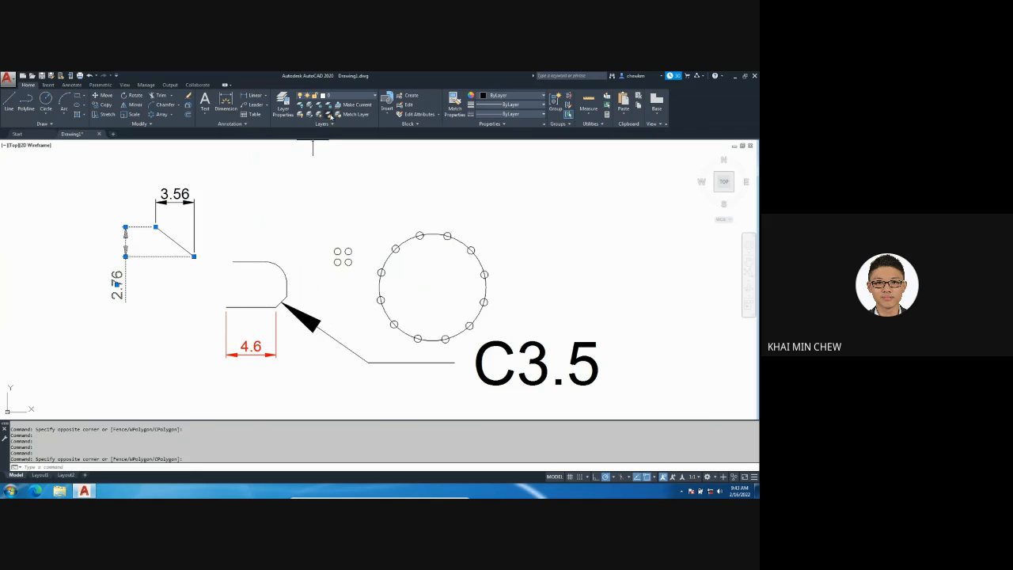
pyautogui.click(344, 98)
pyautogui.click(335, 124)
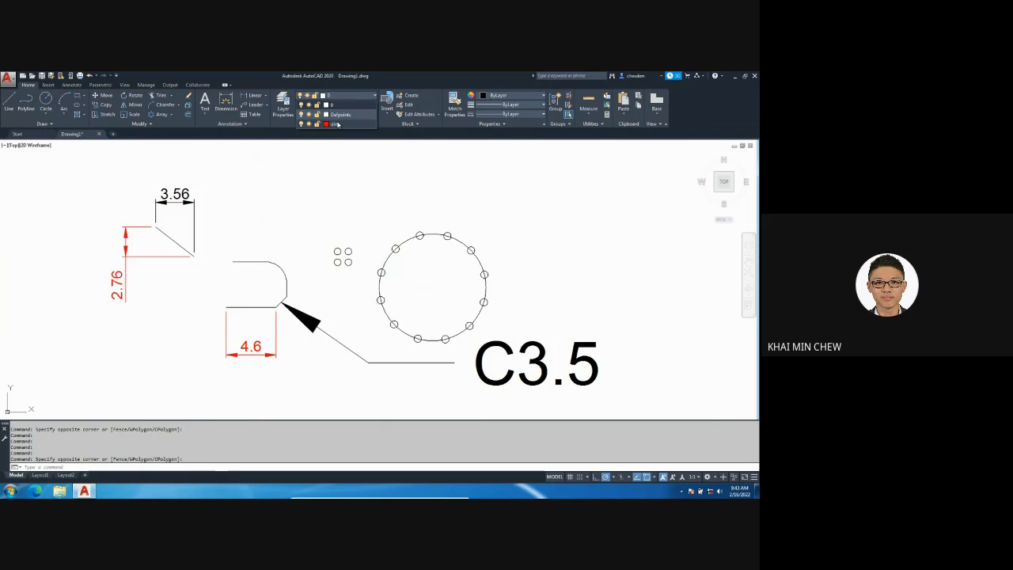
pyautogui.press('Escape')
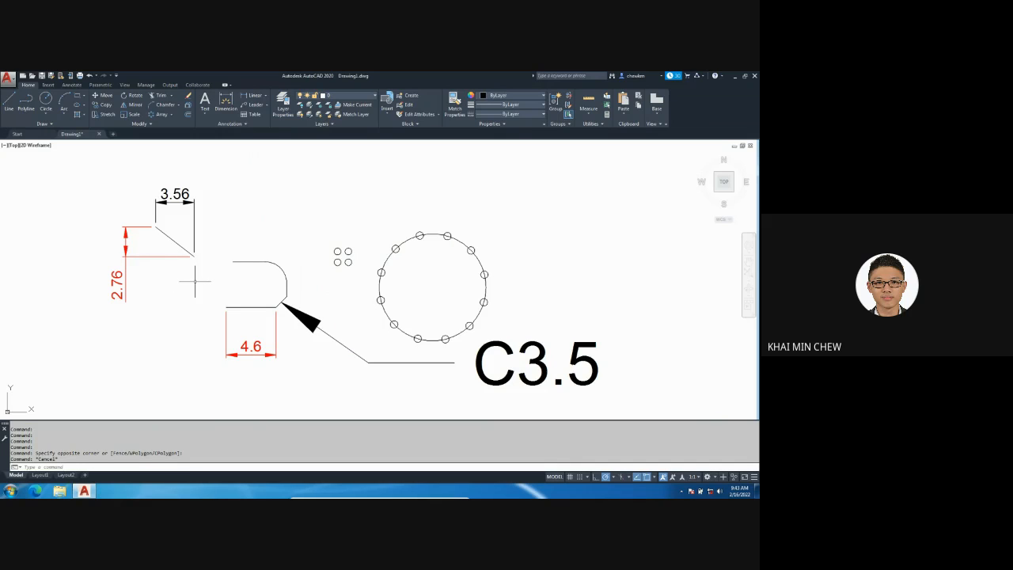
# Step: Move the sloped line's horizontal dimension to the dim layer
pyautogui.click(211, 224)
pyautogui.click(169, 185)
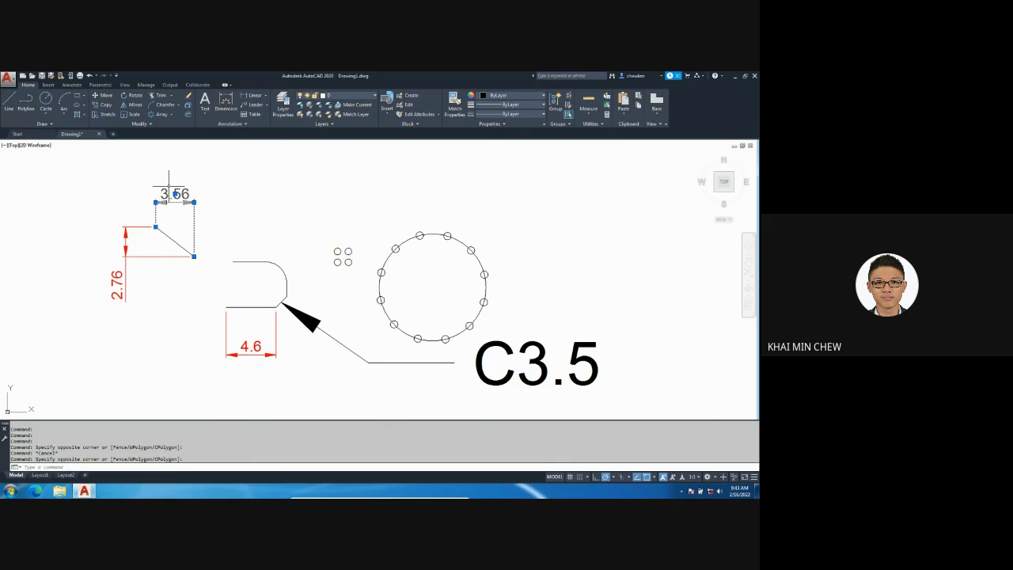
pyautogui.click(359, 99)
pyautogui.click(328, 115)
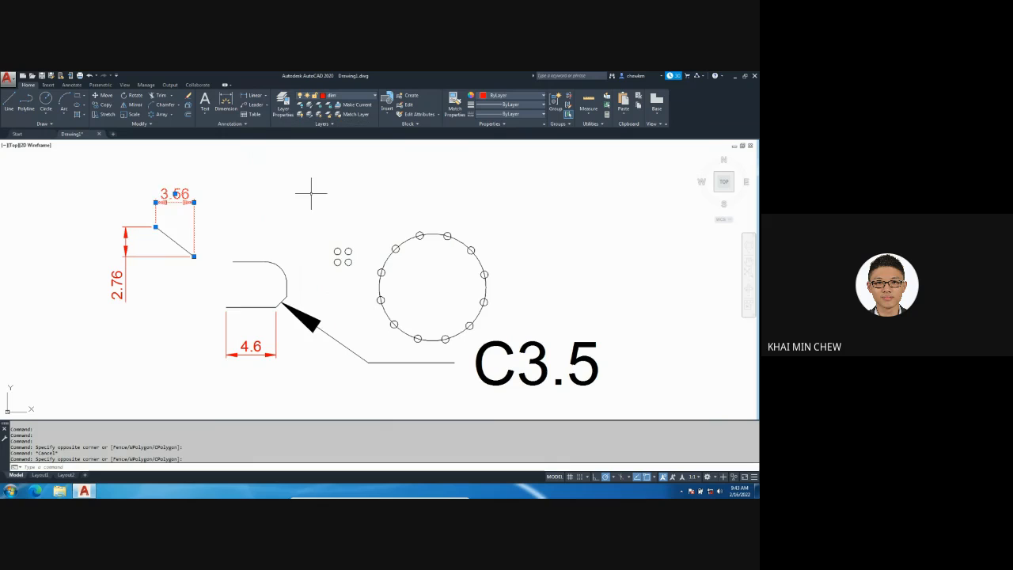
pyautogui.press('Escape')
pyautogui.click(218, 271)
pyautogui.click(105, 194)
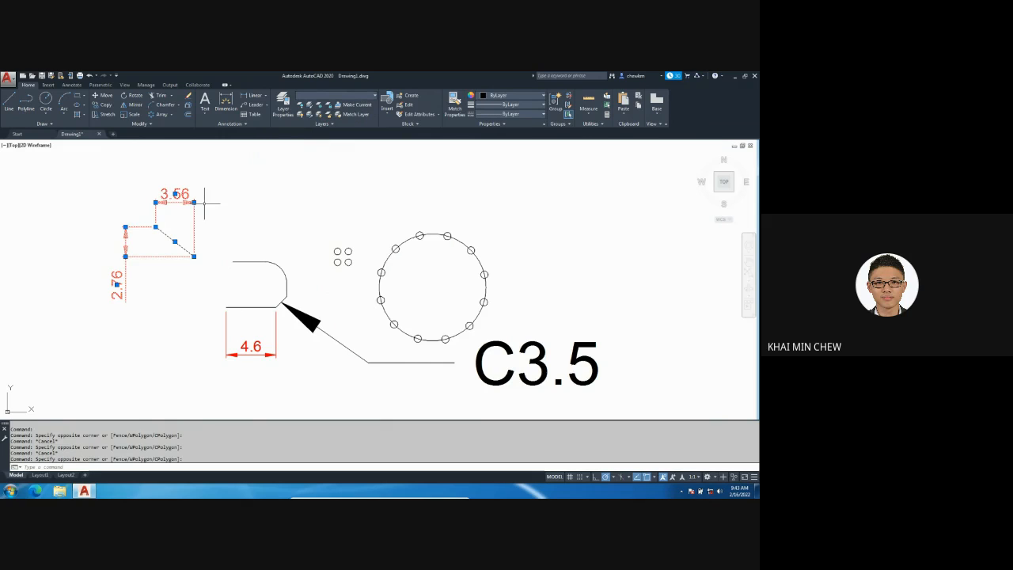
pyautogui.press('Escape')
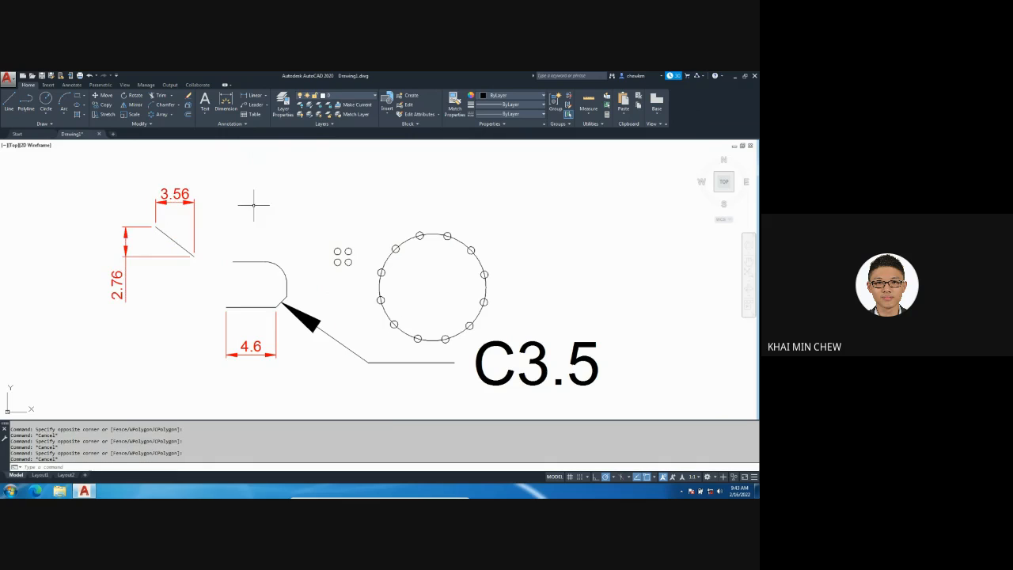
pyautogui.click(372, 95)
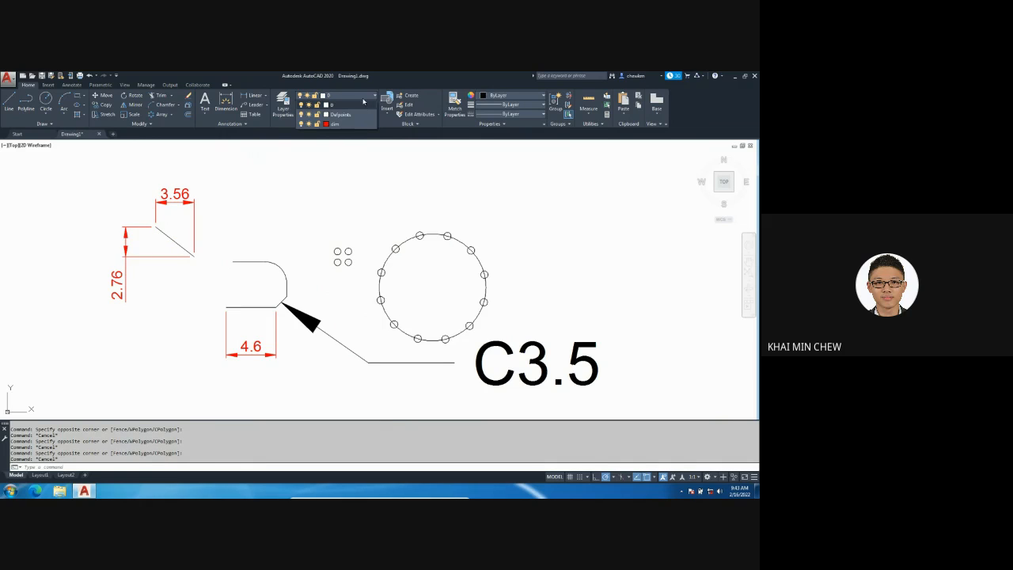
pyautogui.click(383, 160)
pyautogui.click(560, 348)
pyautogui.click(525, 351)
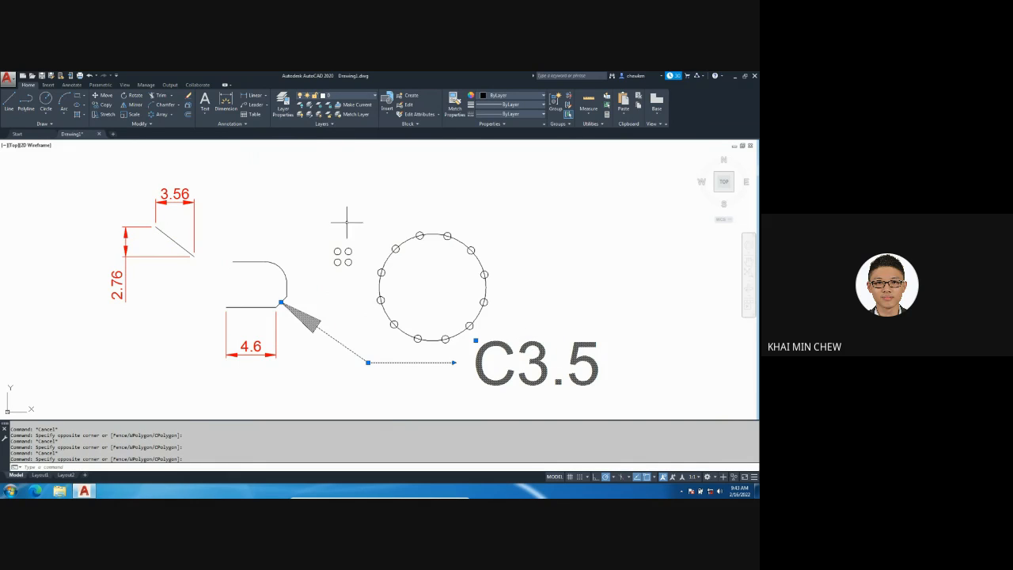
pyautogui.press('Escape')
# Step: Make dim the current layer and draw a freehand zigzag of connected lines above the four small circles
pyautogui.click(370, 96)
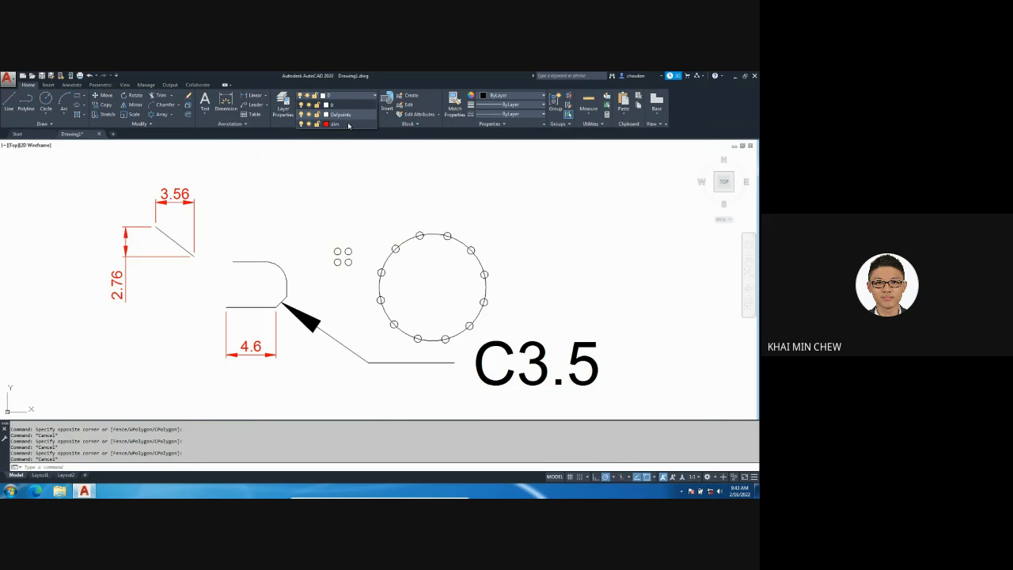
pyautogui.click(345, 125)
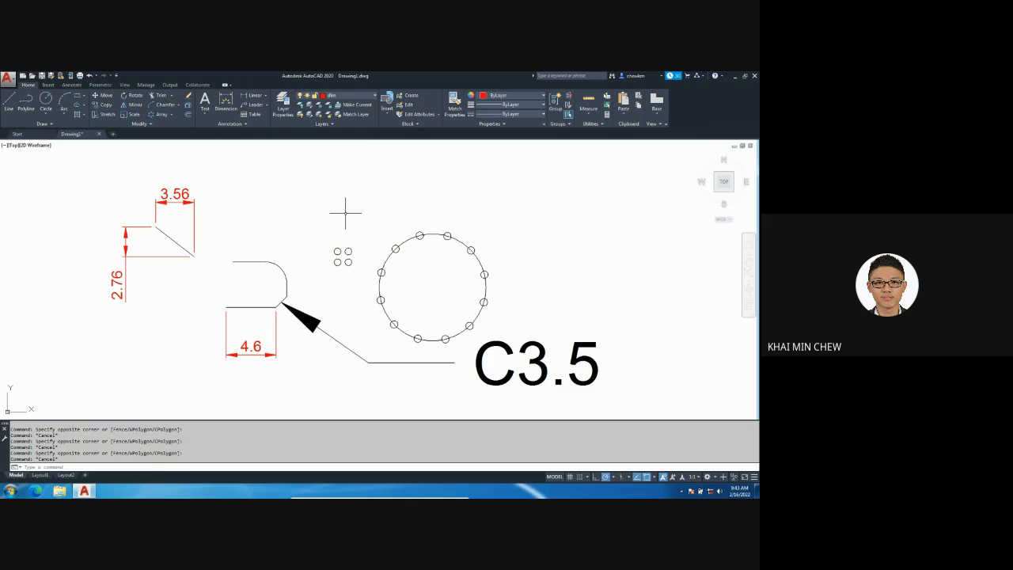
pyautogui.click(9, 102)
pyautogui.click(264, 193)
pyautogui.click(307, 174)
pyautogui.click(307, 196)
pyautogui.click(393, 189)
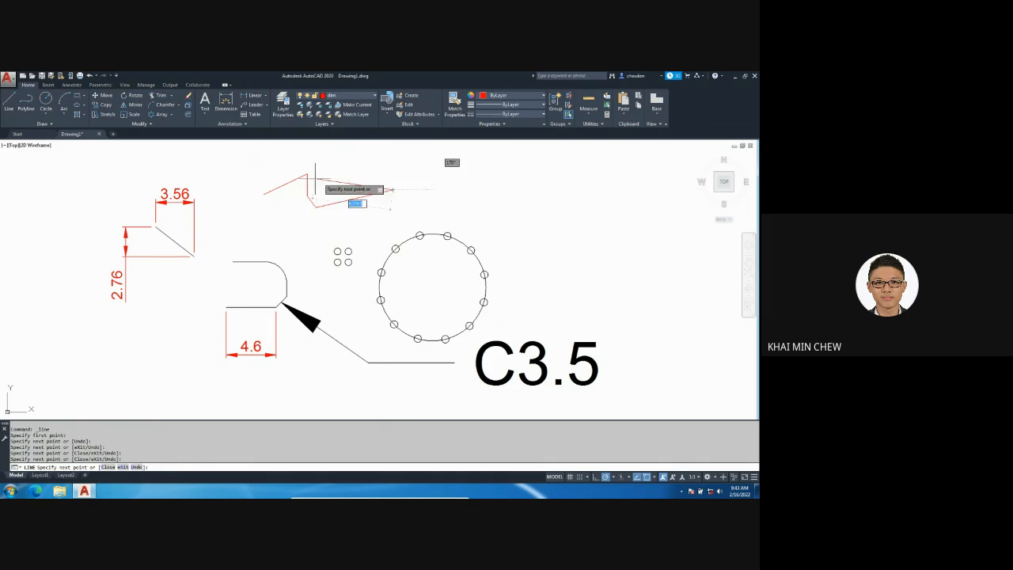
pyautogui.click(307, 174)
pyautogui.click(285, 184)
pyautogui.click(390, 210)
pyautogui.click(309, 210)
pyautogui.press('Escape')
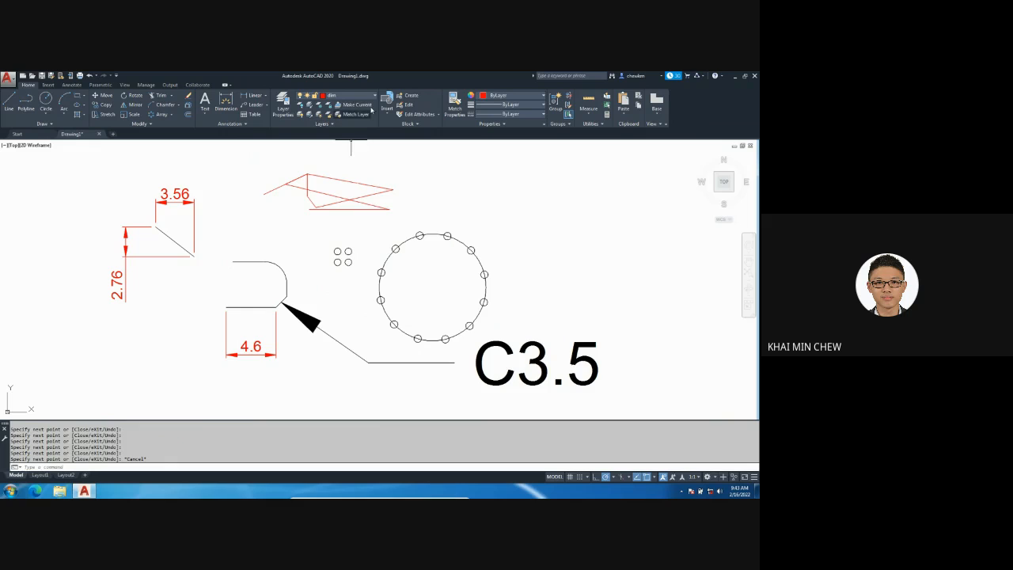
# Step: Make layer 0 current and draw a freehand zigzag of connected lines above and to the right of the large circle
pyautogui.click(376, 99)
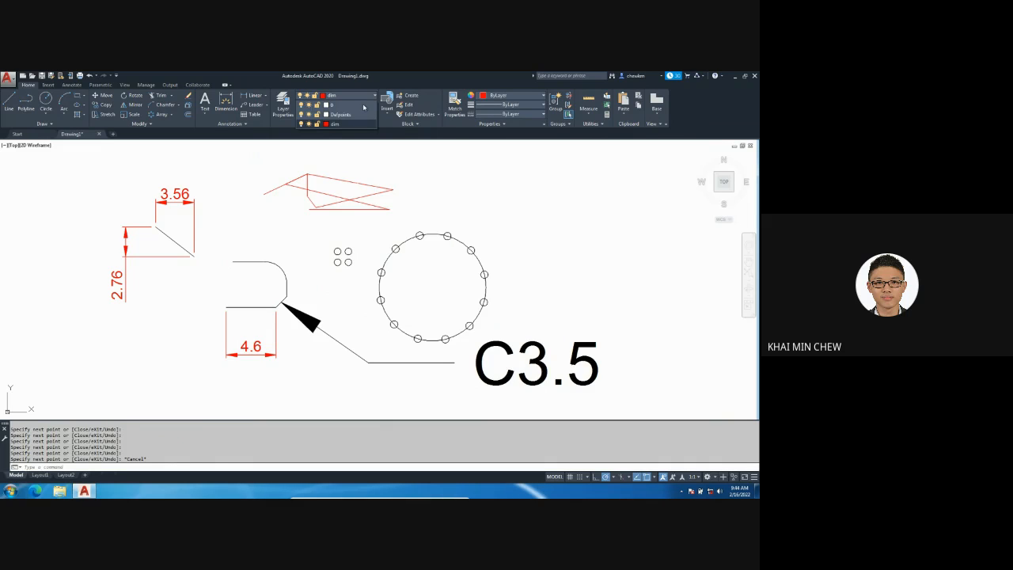
pyautogui.click(364, 106)
pyautogui.click(10, 102)
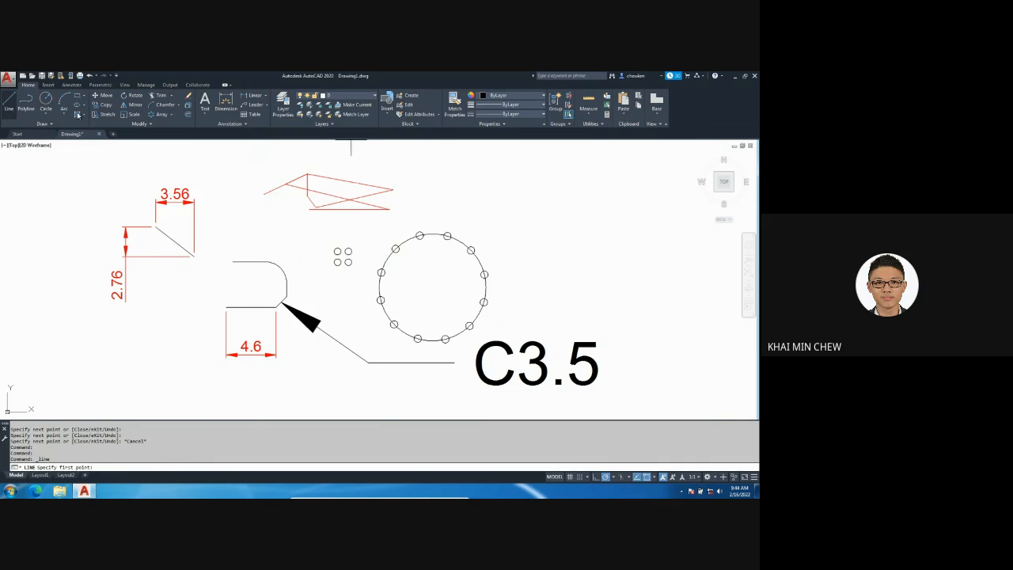
pyautogui.click(540, 200)
pyautogui.click(586, 190)
pyautogui.click(521, 219)
pyautogui.click(522, 201)
pyautogui.click(554, 184)
pyautogui.click(561, 209)
pyautogui.click(561, 229)
pyautogui.click(562, 254)
pyautogui.click(538, 245)
pyautogui.click(528, 218)
pyautogui.click(578, 208)
pyautogui.click(584, 166)
pyautogui.click(515, 186)
pyautogui.click(574, 239)
pyautogui.press('Escape')
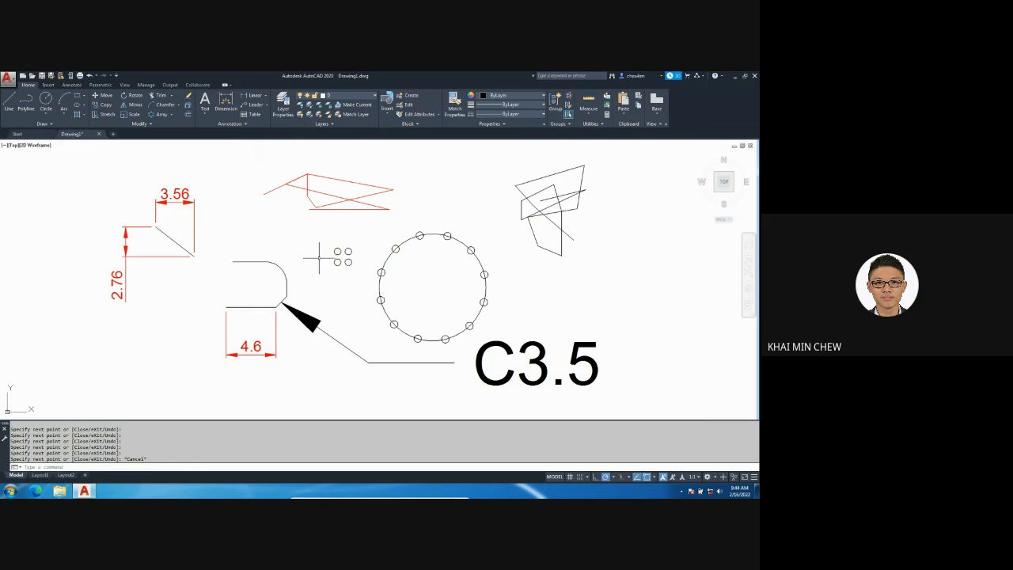
# Step: Open Layout1 and draw a rectangular border just inside the dashed printable area of the sheet
pyautogui.click(39, 475)
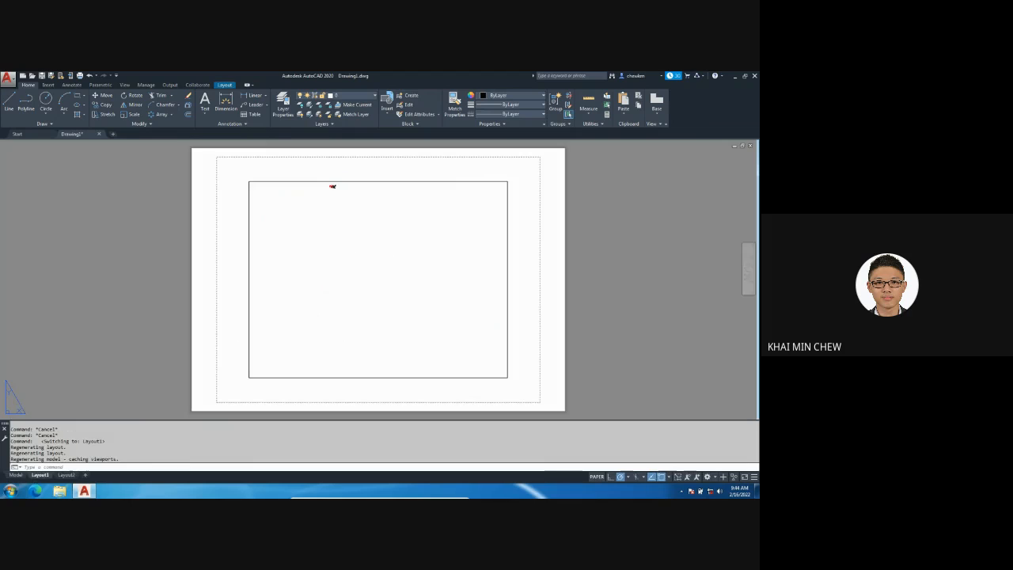
pyautogui.click(297, 386)
pyautogui.click(255, 341)
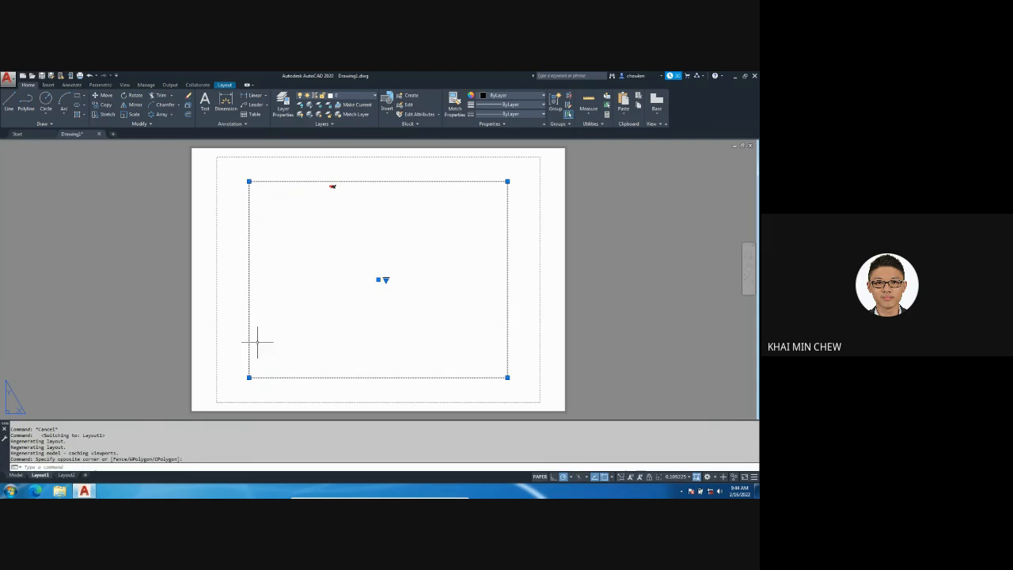
pyautogui.press('Escape')
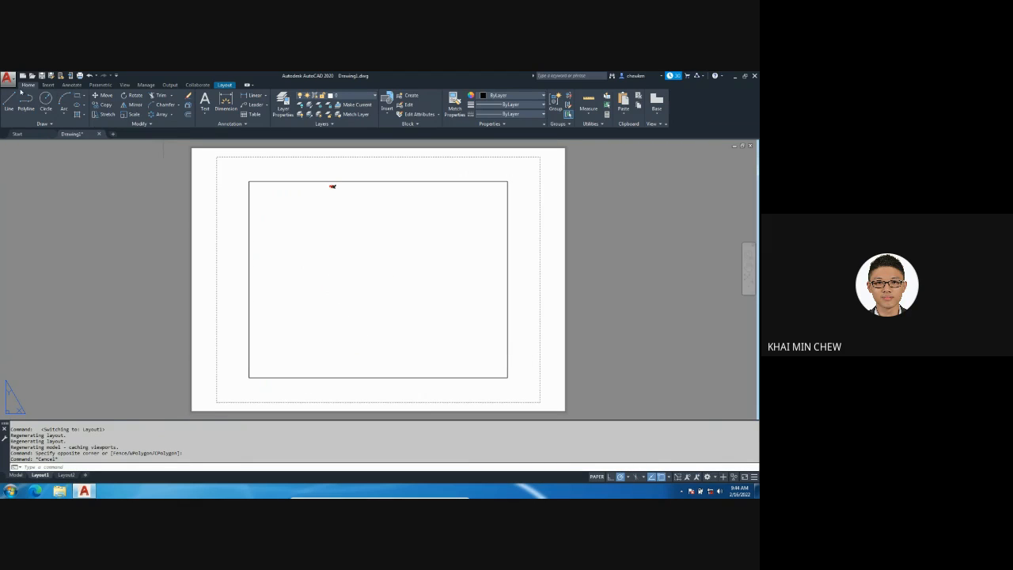
pyautogui.click(78, 95)
pyautogui.click(219, 158)
pyautogui.click(538, 401)
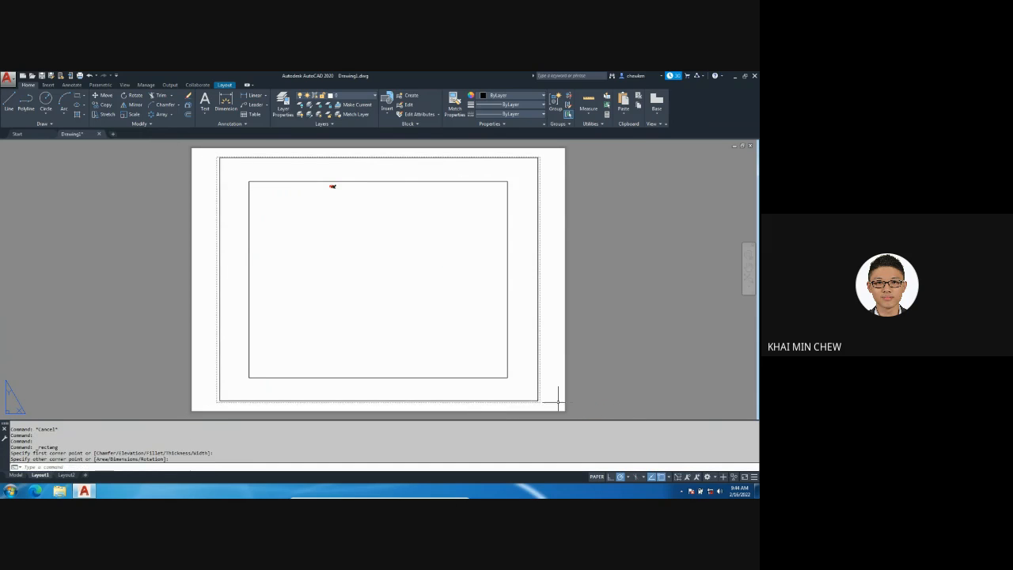
# Step: Draw a title block rectangle starting from the lower-right corner of the sheet border
pyautogui.rightClick(540, 401)
pyautogui.click(569, 250)
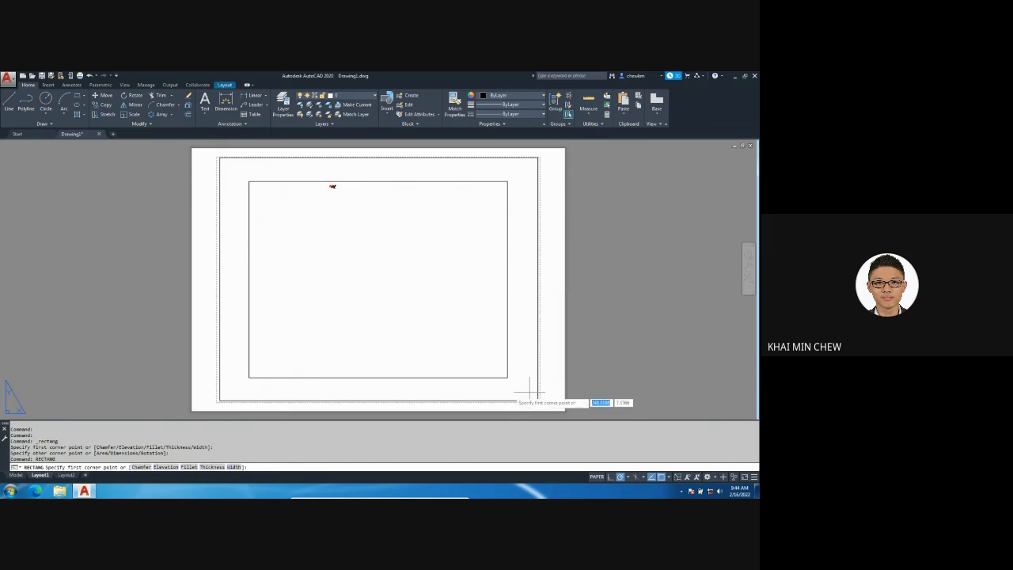
pyautogui.click(538, 400)
pyautogui.click(442, 348)
pyautogui.press('Escape')
# Step: Stretch the viewport from the border's upper-left corner to the title block's upper-right corner
pyautogui.click(408, 381)
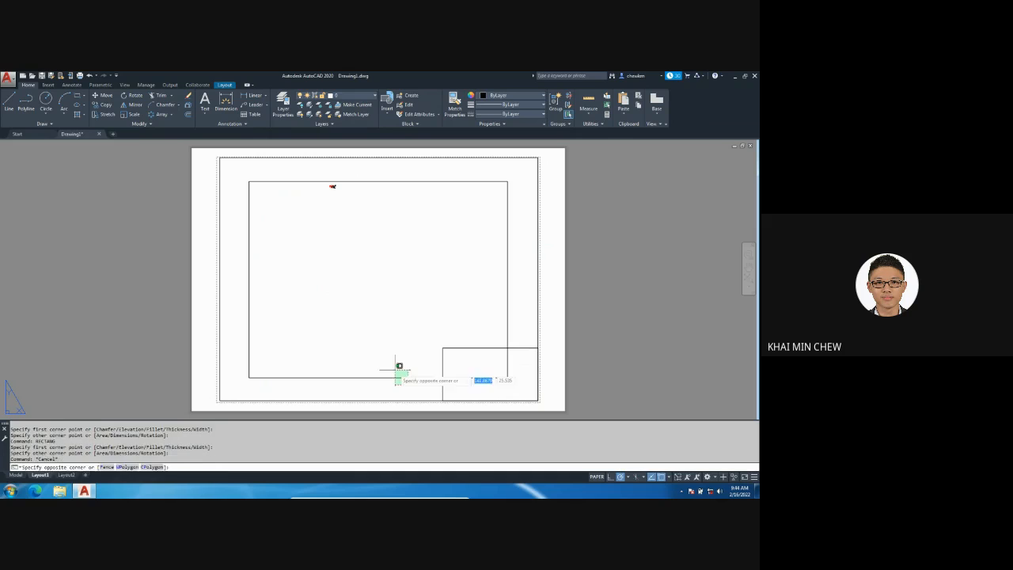
pyautogui.click(401, 364)
pyautogui.click(507, 377)
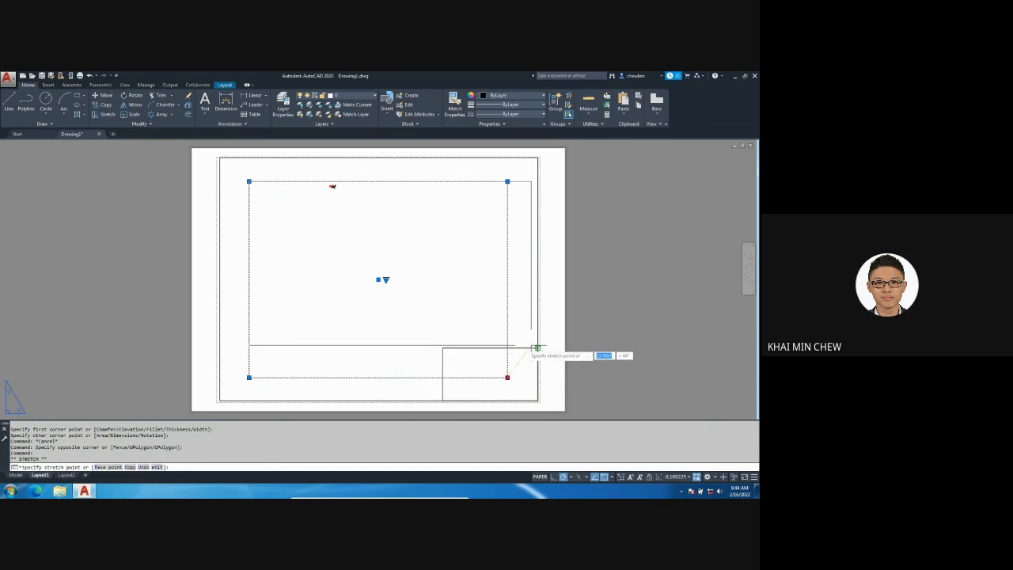
pyautogui.click(537, 347)
pyautogui.click(248, 181)
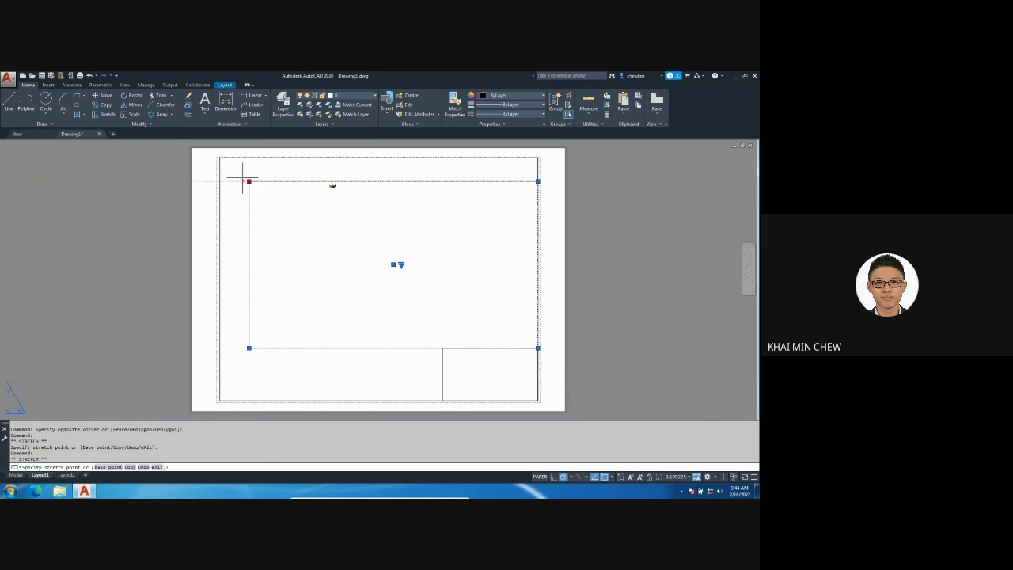
pyautogui.click(220, 158)
pyautogui.press('Escape')
pyautogui.click(398, 366)
pyautogui.click(347, 319)
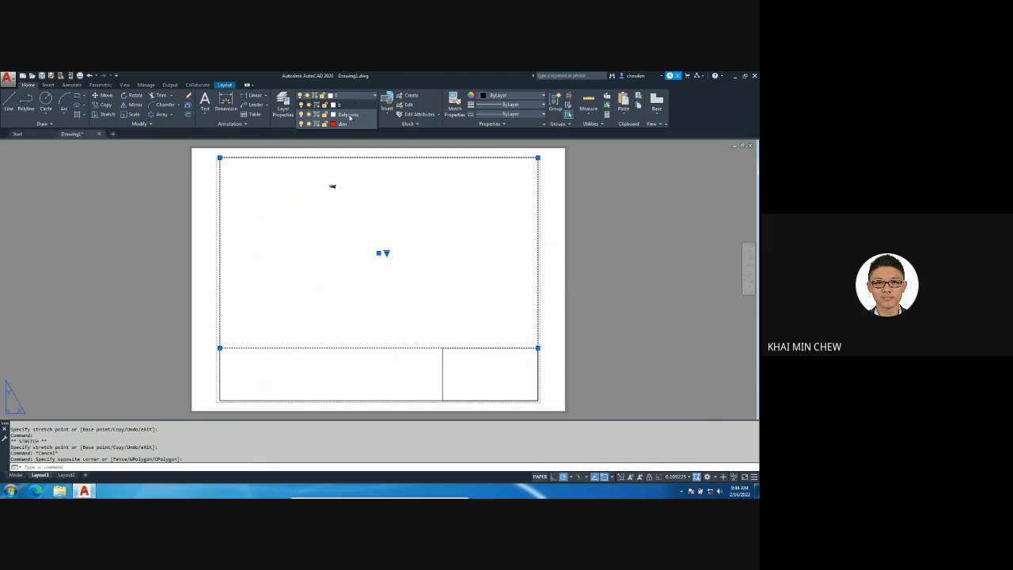
pyautogui.press('Escape')
pyautogui.click(395, 376)
pyautogui.click(374, 341)
pyautogui.press('Escape')
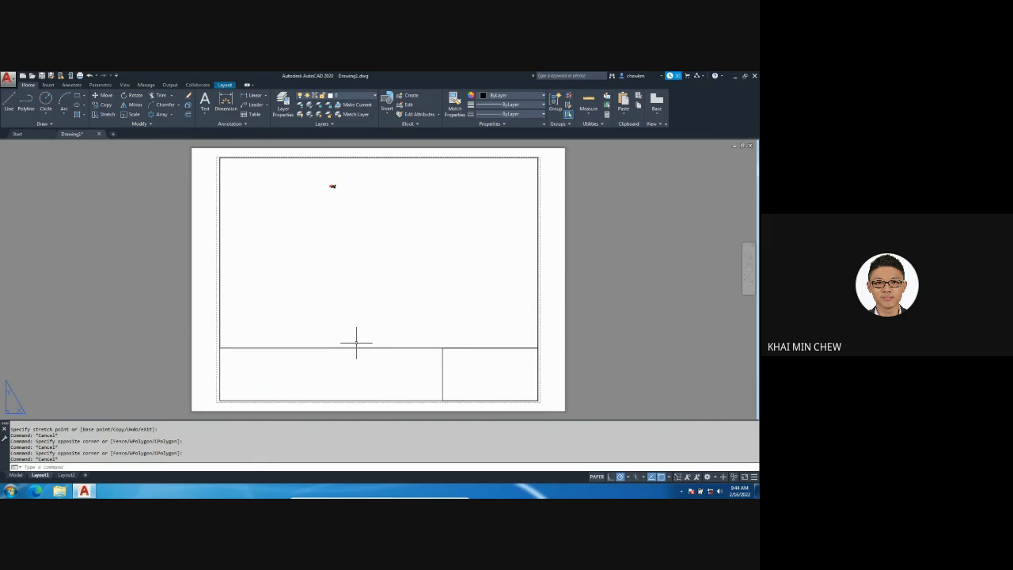
# Step: Preview the Layout1 plot with the DWG To PDF.pc3 plotter, and leave the plot settings without plotting
pyautogui.hotkey('ctrl', 'p')
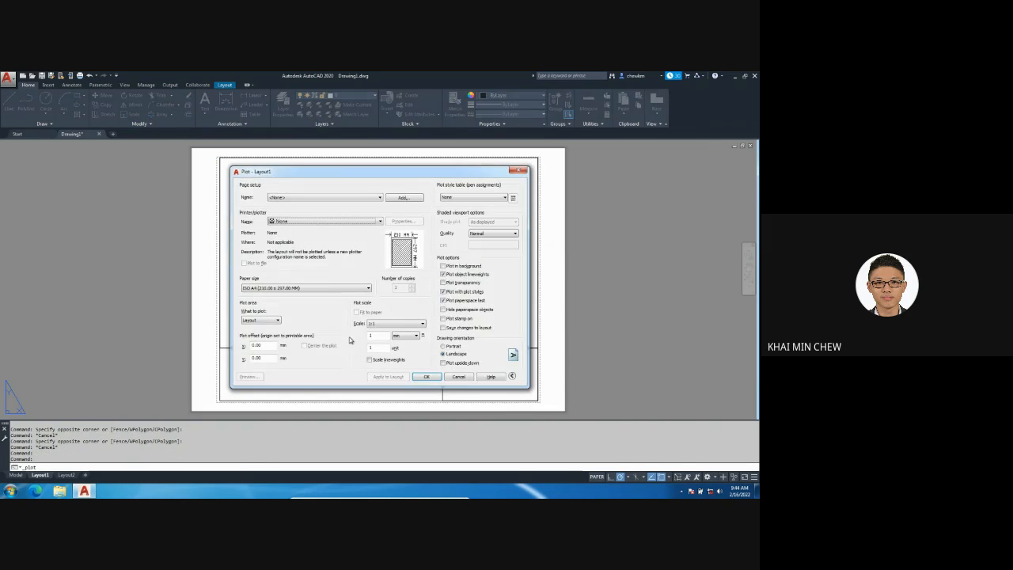
pyautogui.click(326, 222)
pyautogui.click(313, 288)
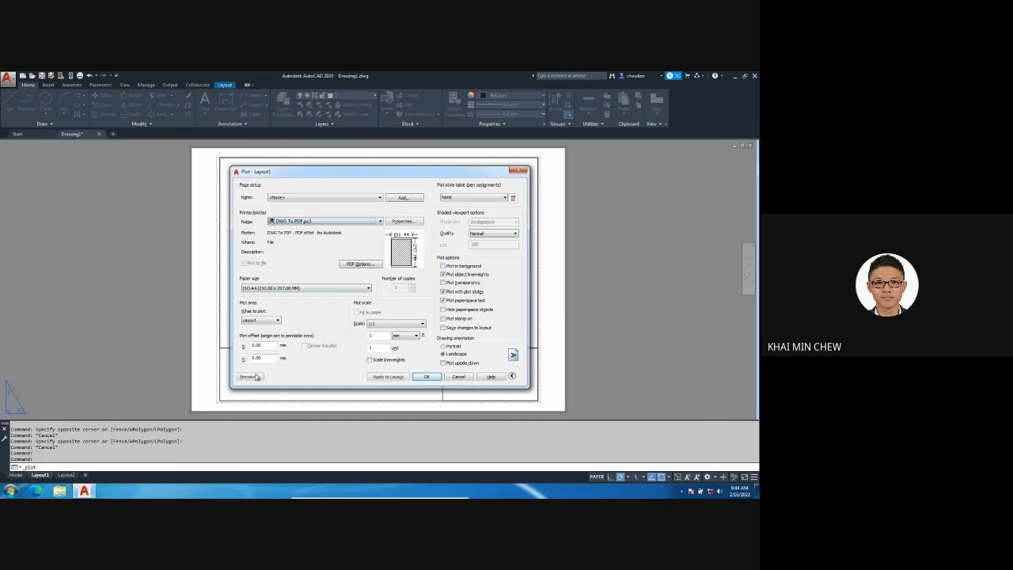
pyautogui.click(250, 376)
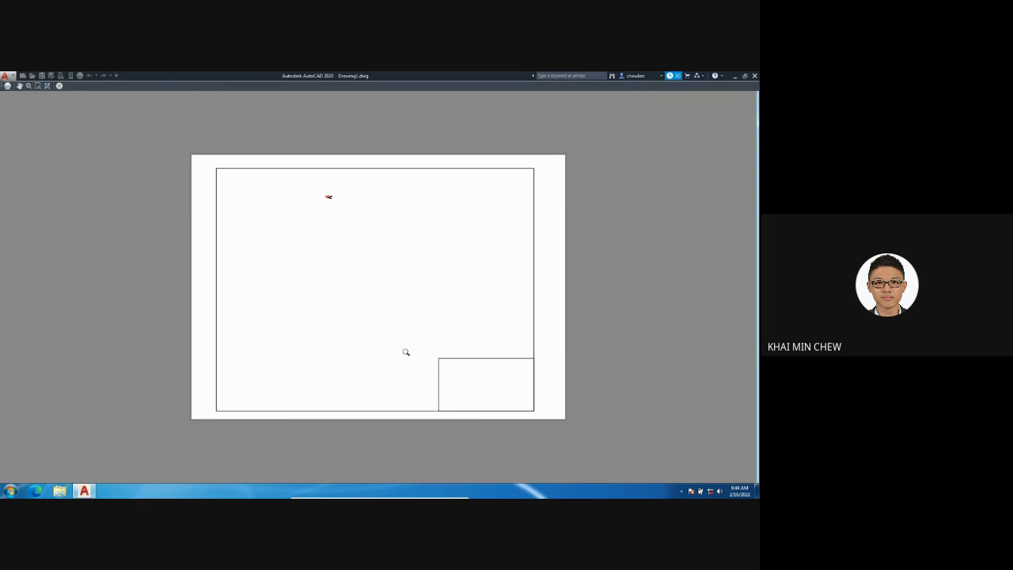
pyautogui.press('Escape')
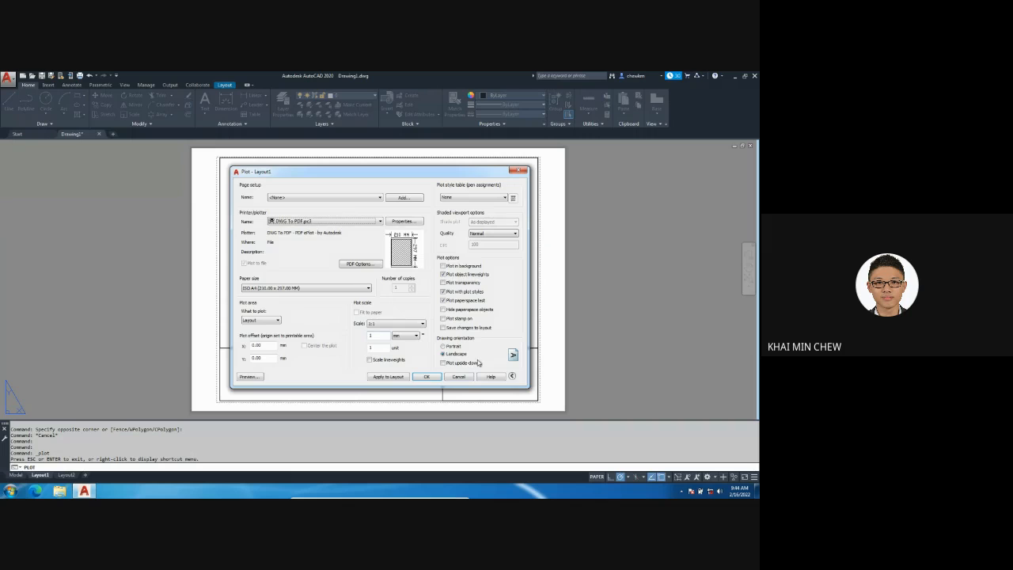
pyautogui.click(459, 376)
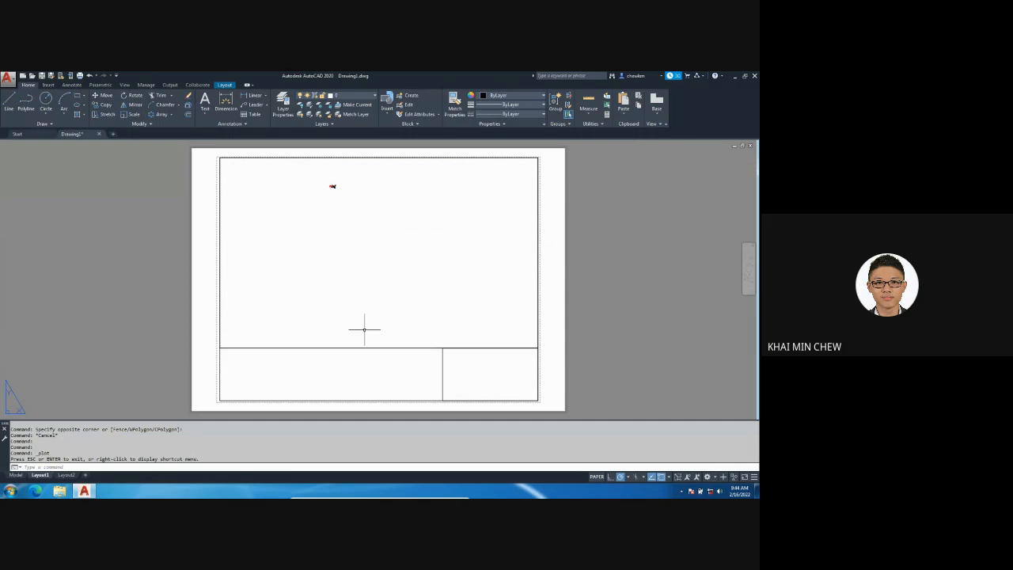
pyautogui.click(370, 364)
pyautogui.click(345, 333)
pyautogui.press('Escape')
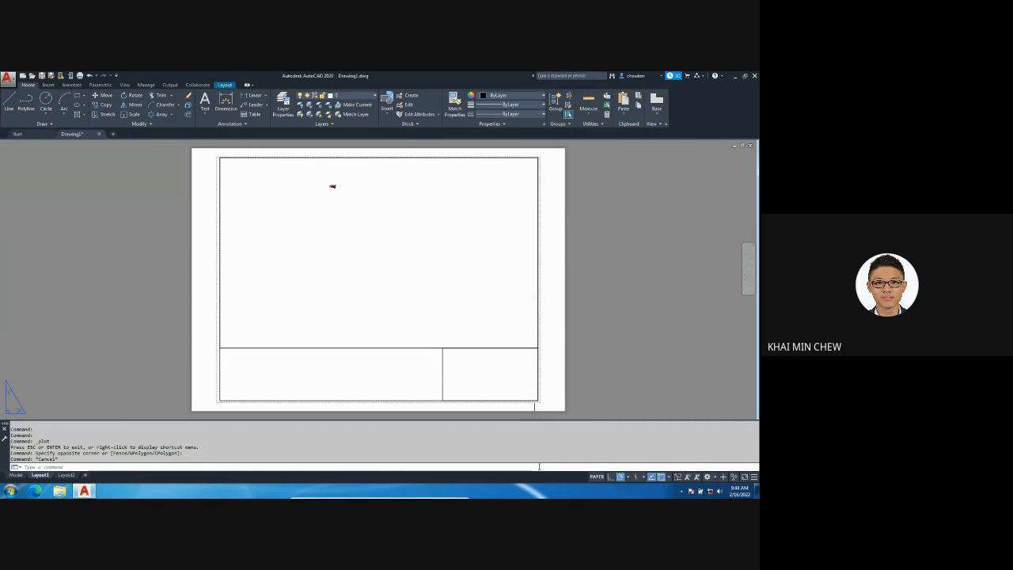
# Step: Activate model space inside the viewport, zoom to all, enlarge and center the drawing within the frame, and return to paper space
pyautogui.click(596, 478)
pyautogui.write('z')
pyautogui.press('Return')
pyautogui.write('a')
pyautogui.press('Return')
pyautogui.scroll(5, 376, 273)
pyautogui.scroll(5, 451, 218)
pyautogui.moveTo(415, 222); pyautogui.dragTo(352, 288, button='middle')
pyautogui.moveTo(428, 197); pyautogui.dragTo(382, 271, button='middle')
pyautogui.scroll(6, 381, 255)
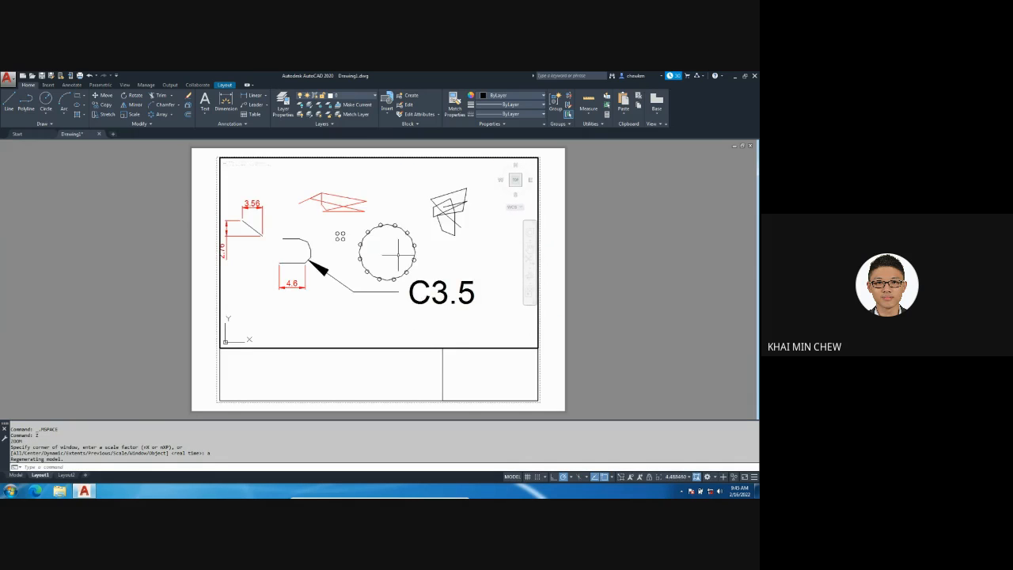
pyautogui.click(510, 477)
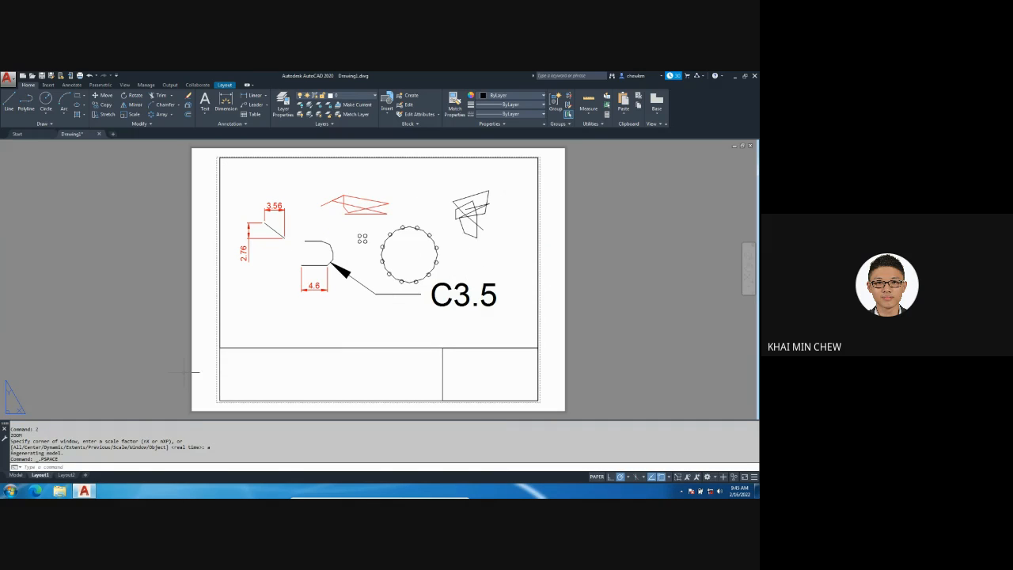
# Step: Compare the drawing in model space with its viewport on Layout1 and inspect the sheet up close
pyautogui.click(16, 474)
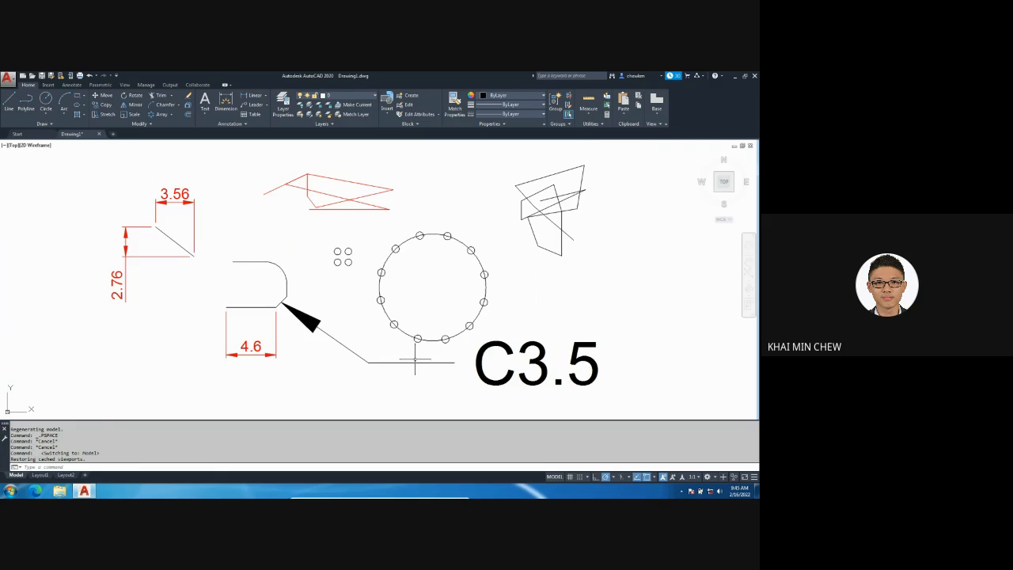
pyautogui.click(39, 475)
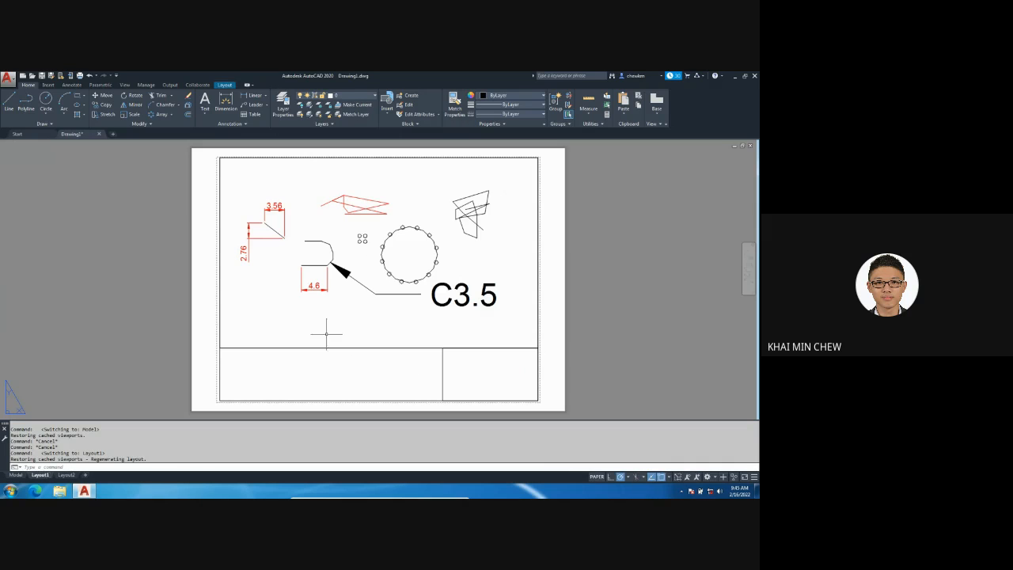
pyautogui.click(452, 399)
pyautogui.press('Escape')
pyautogui.click(416, 376)
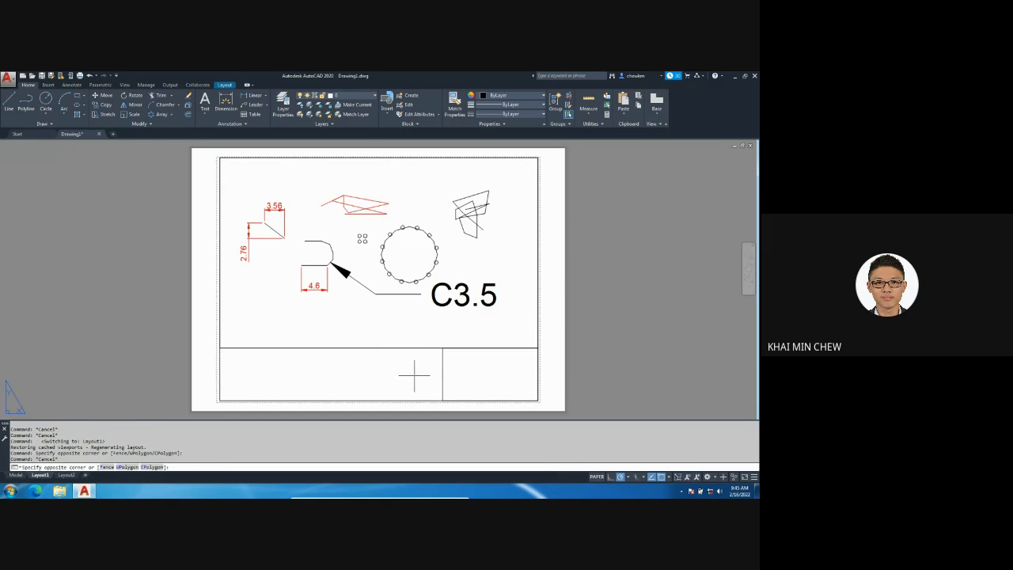
pyautogui.click(347, 333)
pyautogui.press('Escape')
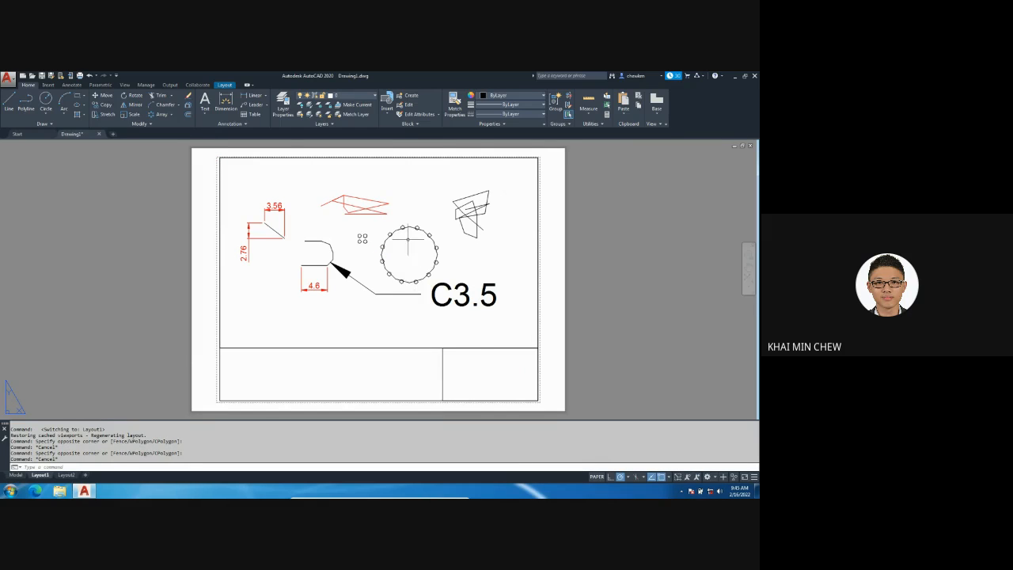
pyautogui.scroll(4, 410, 252)
pyautogui.scroll(-2, 419, 262)
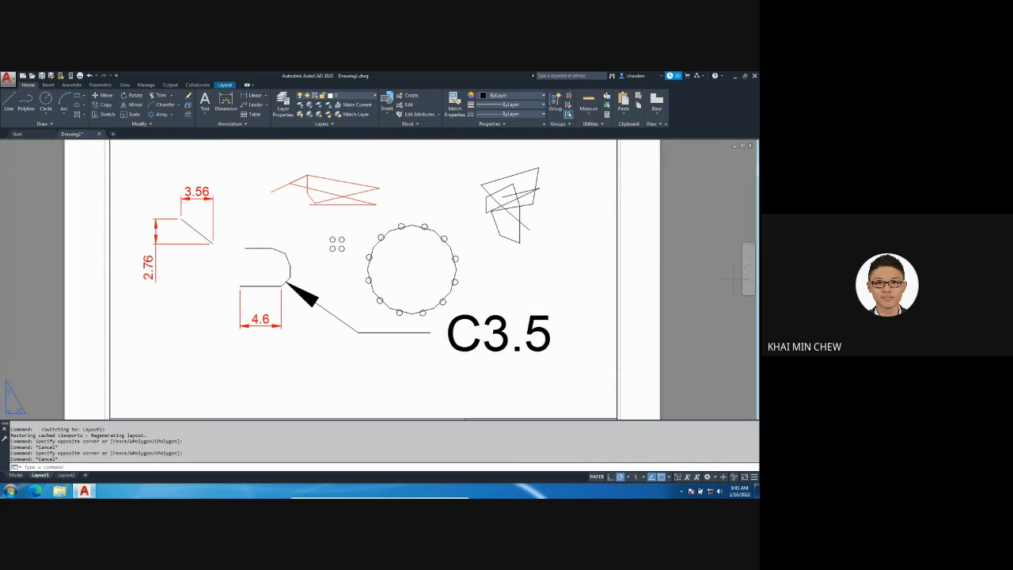